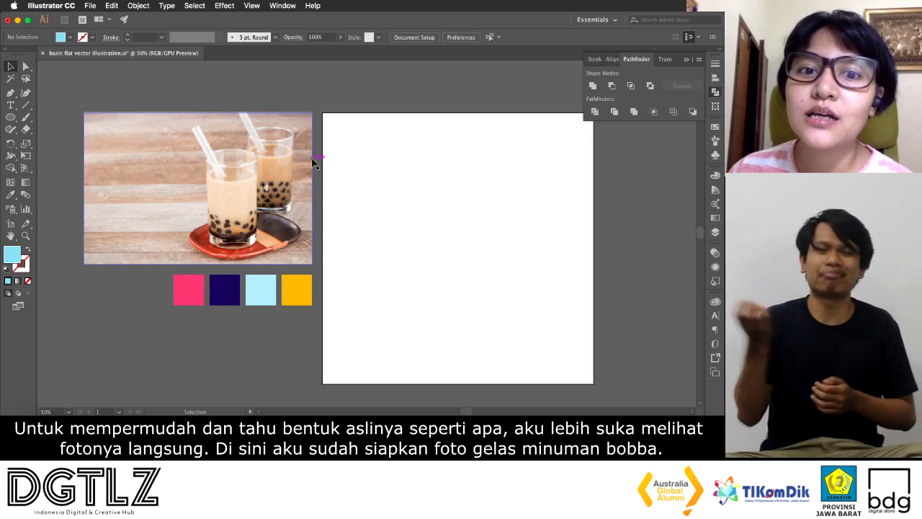
left_click(310, 159)
left_click(346, 159)
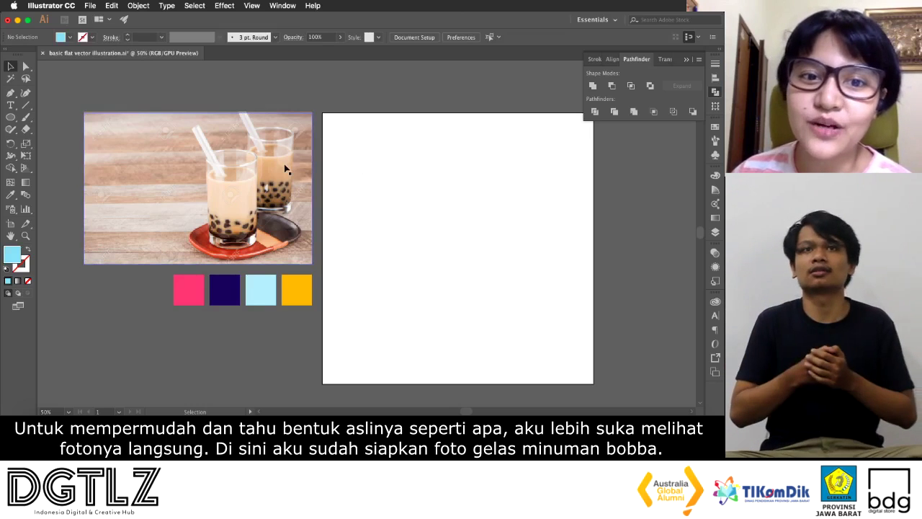
left_click(173, 198)
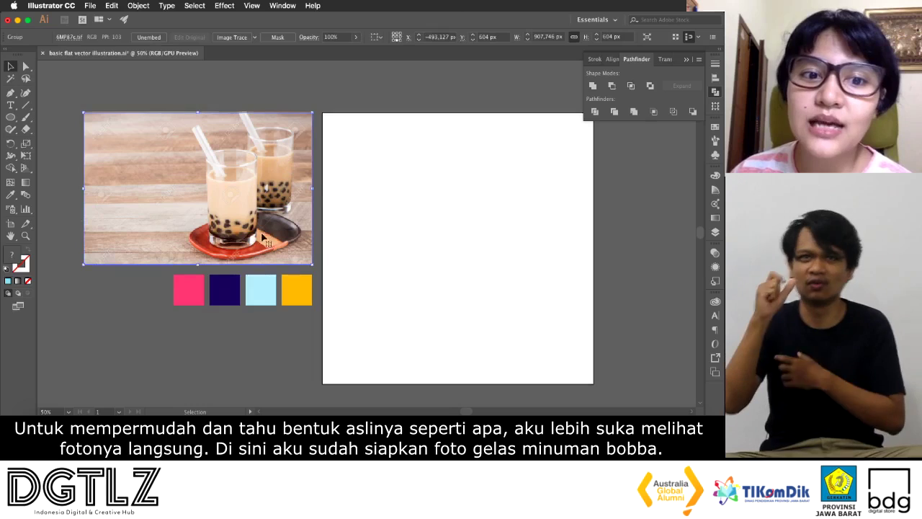
left_click(235, 364)
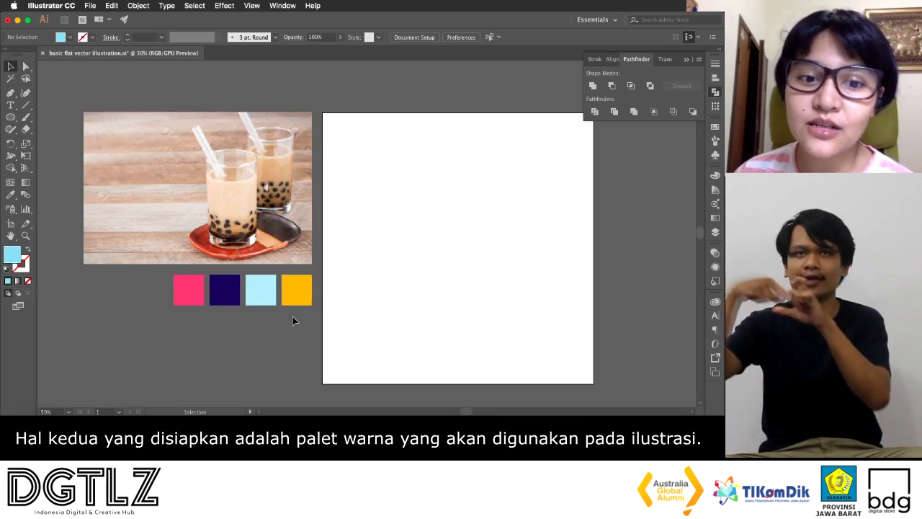
left_click(194, 301)
left_click(213, 339)
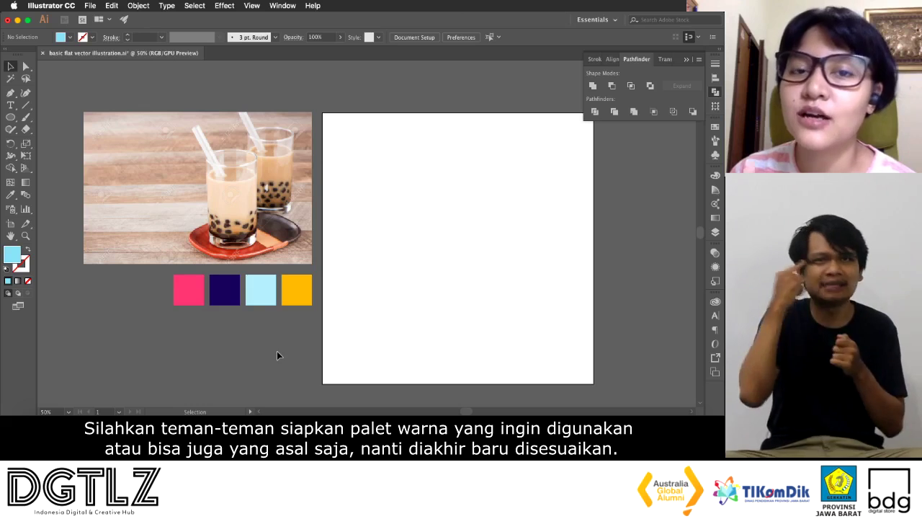
Step: Trace the front glass in the photo with the Pen tool as a closed filled shape with a curved base and upper edge
scroll(338, 194, "up", 2)
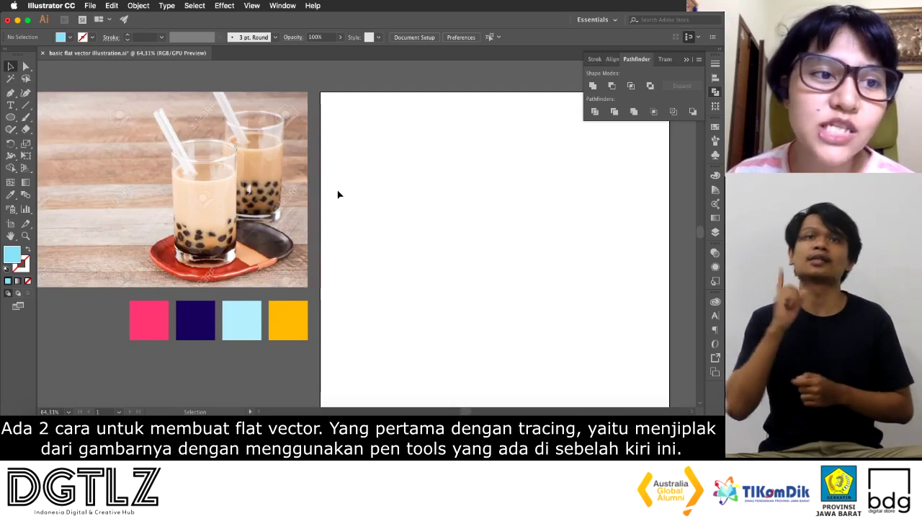
left_click(11, 94)
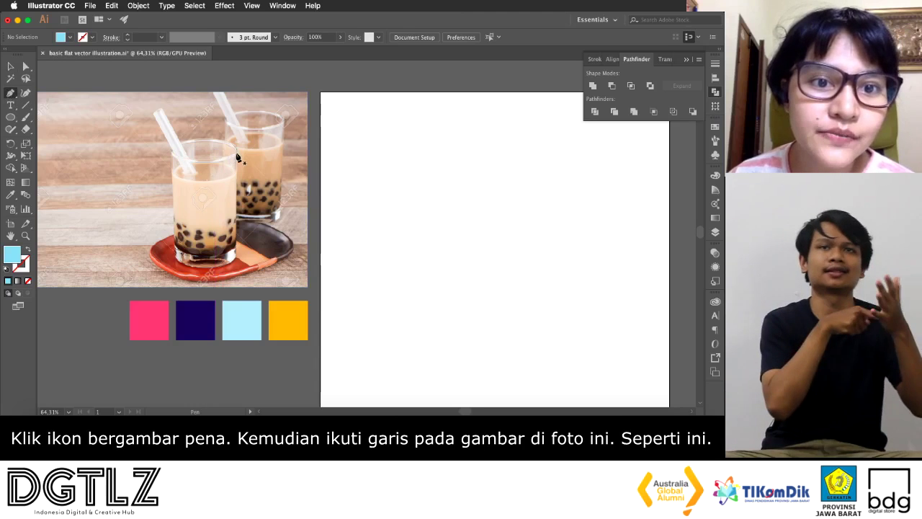
scroll(227, 150, "up", 2)
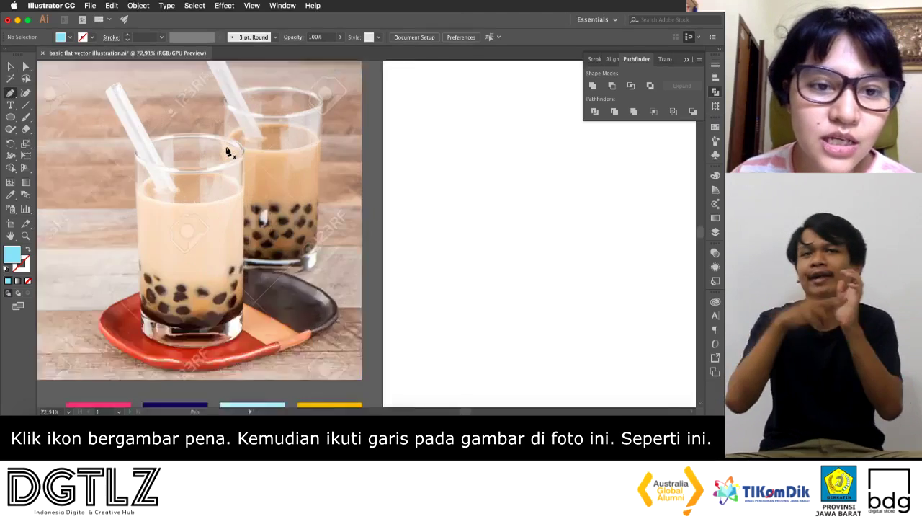
scroll(227, 151, "up", 5)
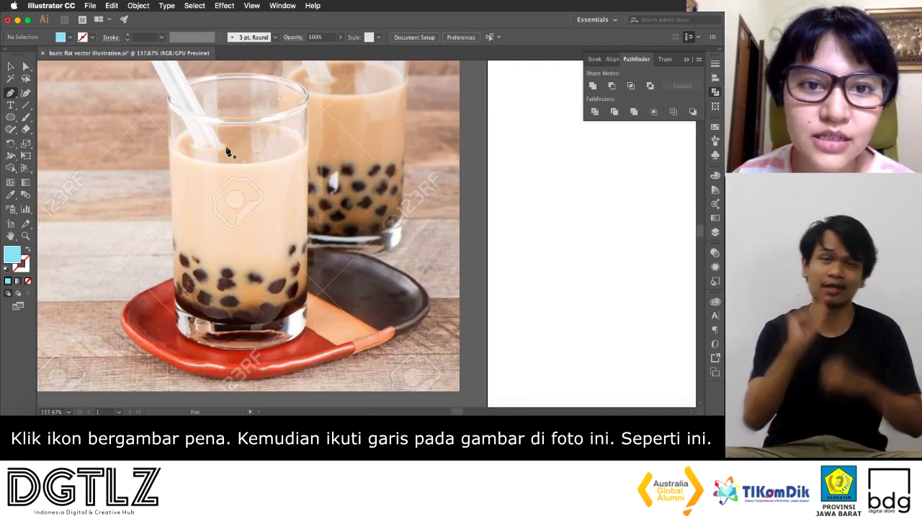
left_click(309, 96)
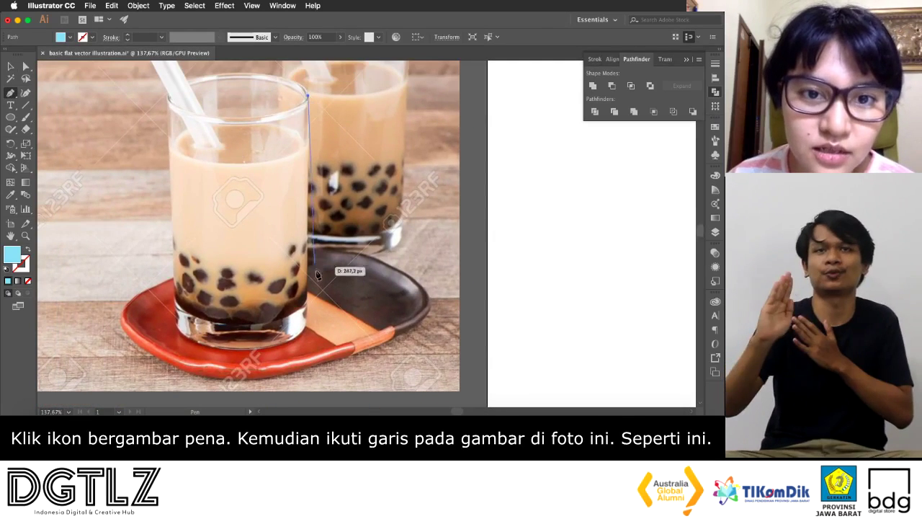
left_click(309, 330)
left_click_drag(177, 328, 110, 278)
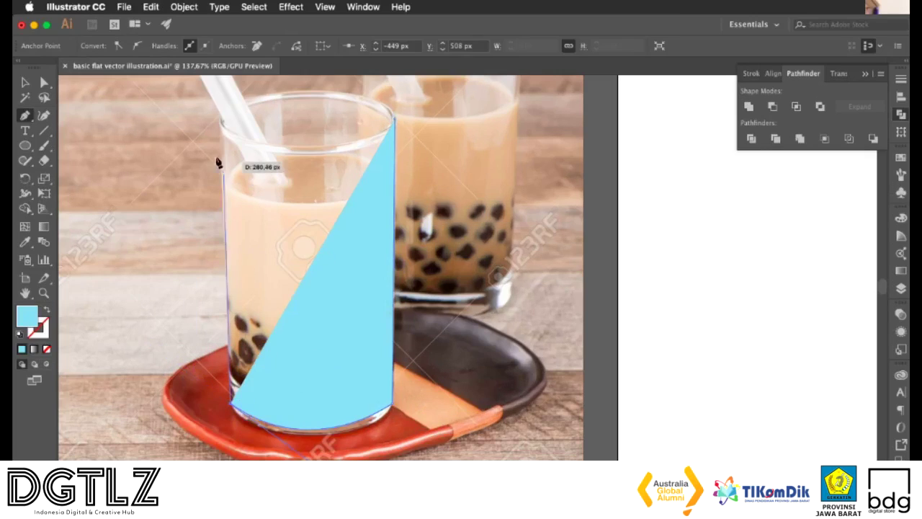
left_click(220, 123)
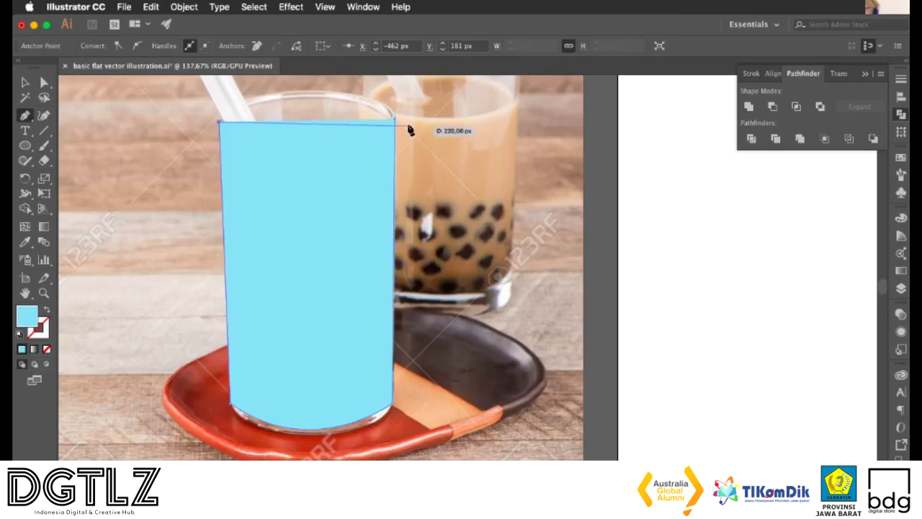
left_click_drag(395, 123, 503, 102)
Step: Delete the shape traced over the front glass
key("v")
left_click(441, 307)
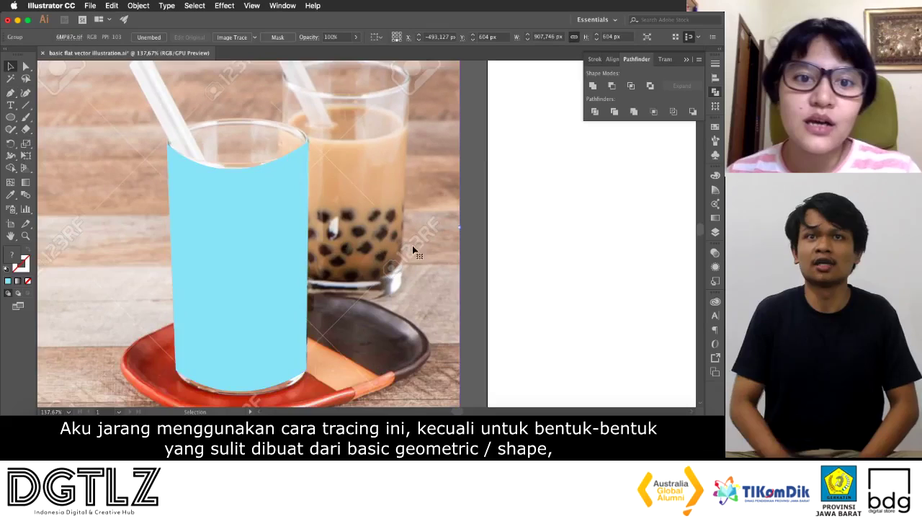
scroll(396, 252, "down", 1)
left_click(308, 254)
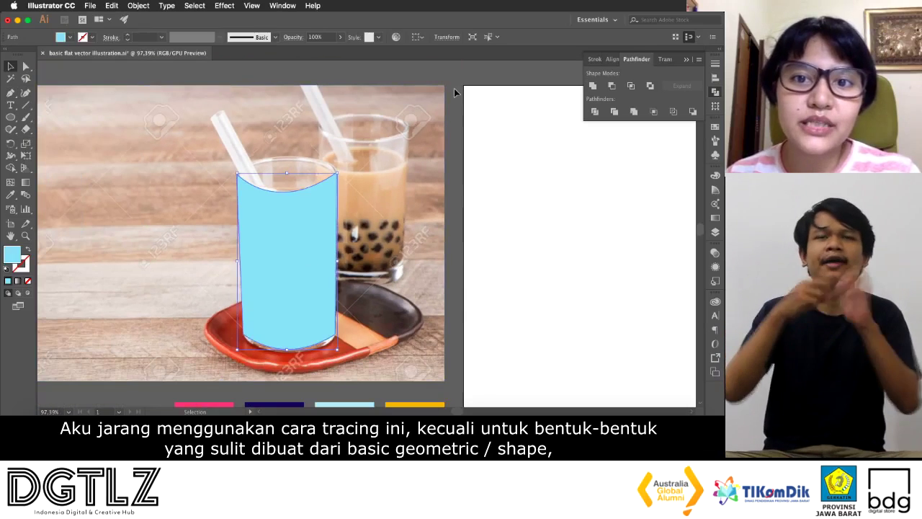
key("Delete")
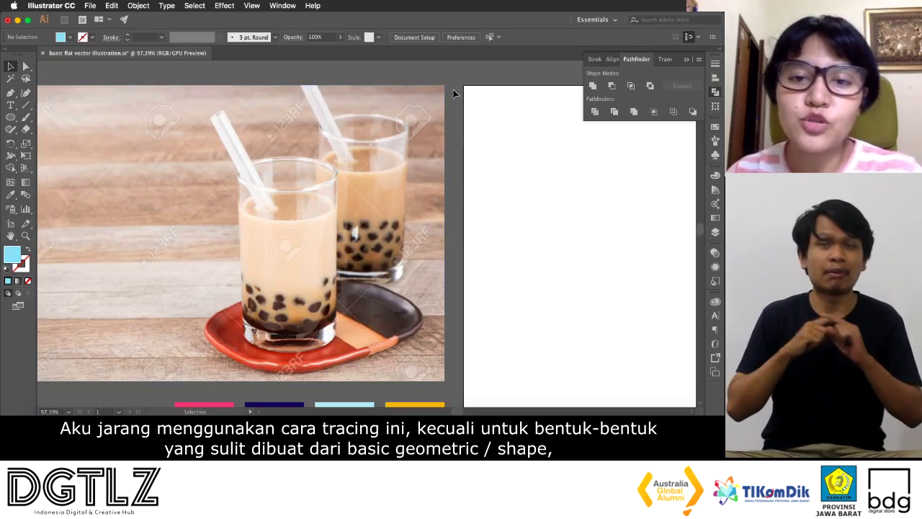
Step: Collapse the open Pathfinder panel to clear the artboard area
scroll(454, 93, "right", 1)
scroll(454, 92, "right", 1)
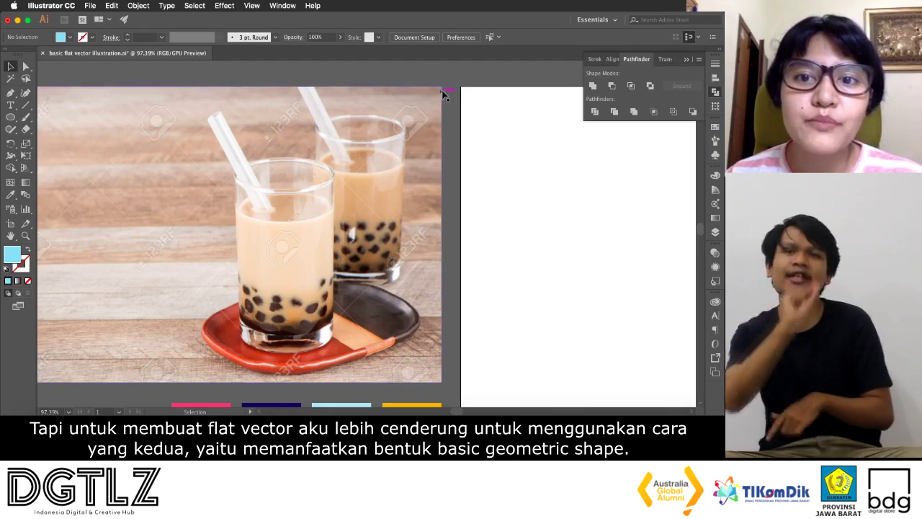
left_click(685, 61)
left_click_drag(469, 148, 441, 142)
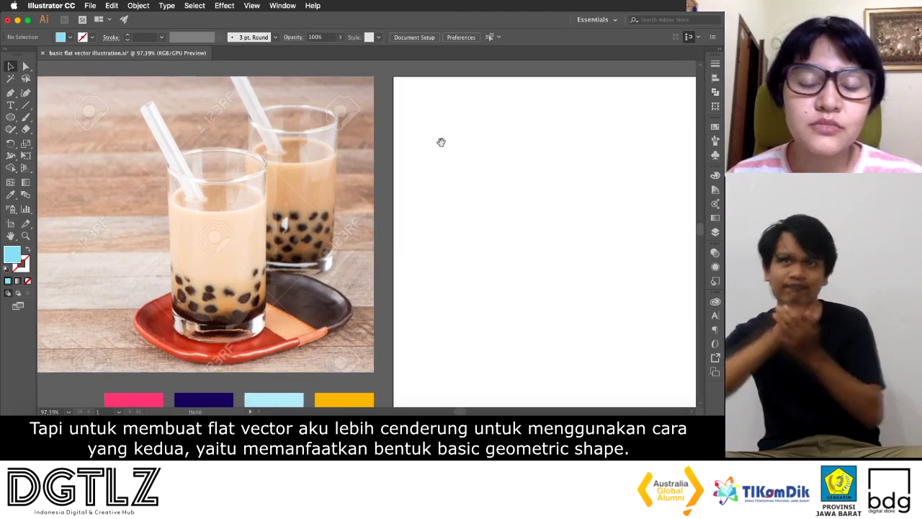
left_click_drag(467, 176, 411, 177)
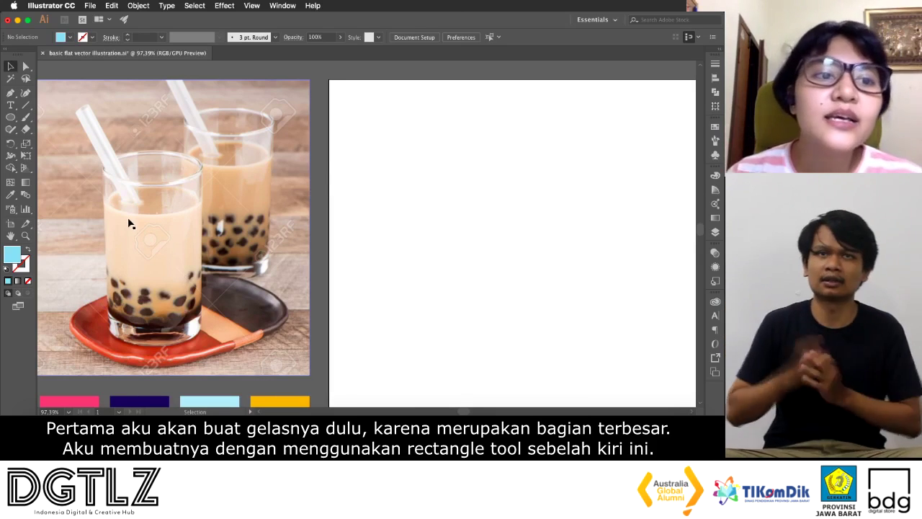
Step: Draw a tall, narrow light blue rectangle on the artboard for one half of the glass front with the Rectangle tool
left_click_drag(10, 117, 32, 119)
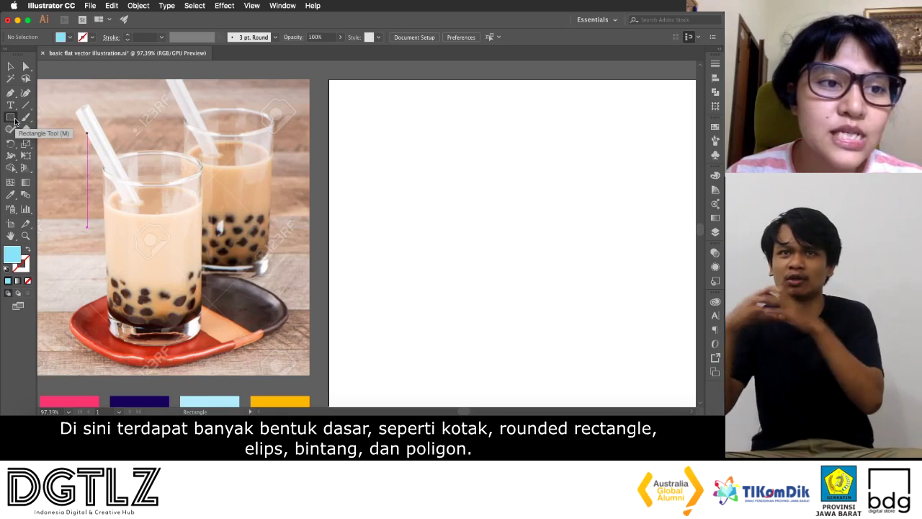
left_click(12, 119)
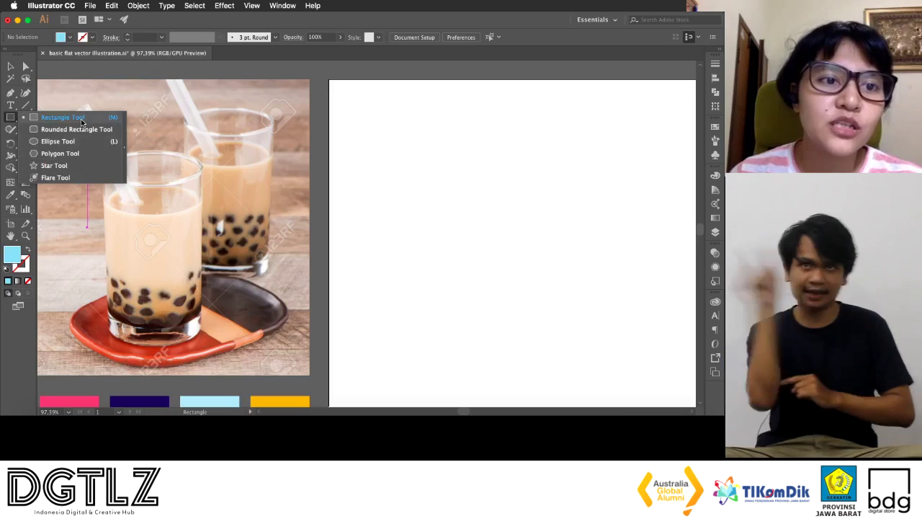
left_click(343, 180)
key("Escape")
left_click_drag(425, 152, 483, 312)
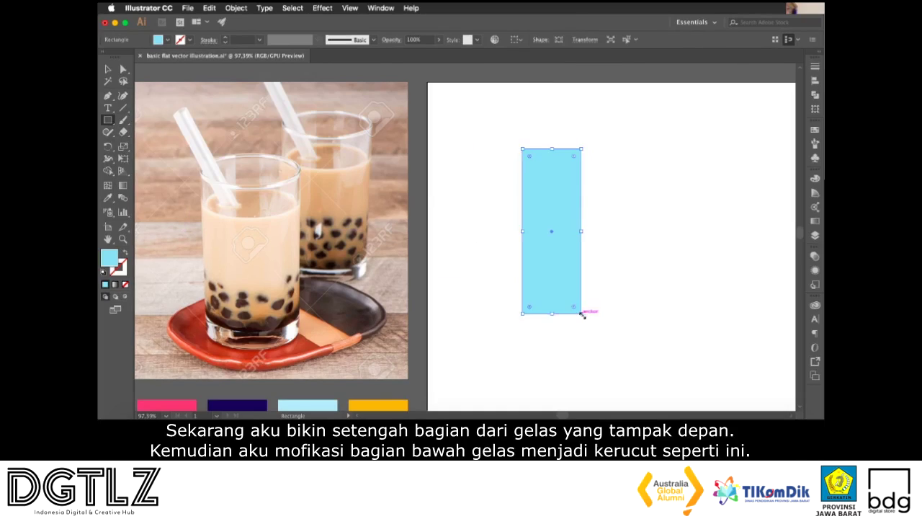
key("v")
left_click(599, 261)
scroll(547, 245, "right", 1)
Step: Taper the rectangle by moving only its lower-left corner point slightly inward along the base
left_click(504, 237)
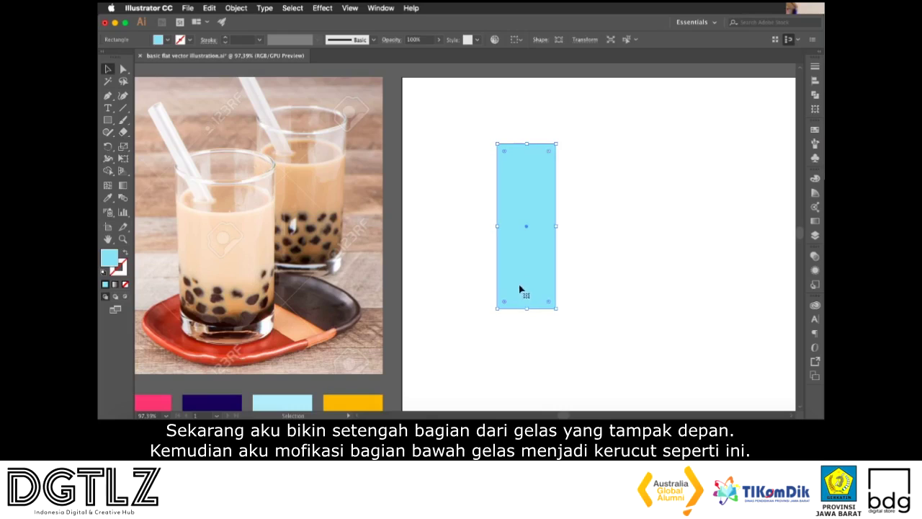
key("a")
left_click(497, 309)
left_click_drag(497, 310, 510, 309)
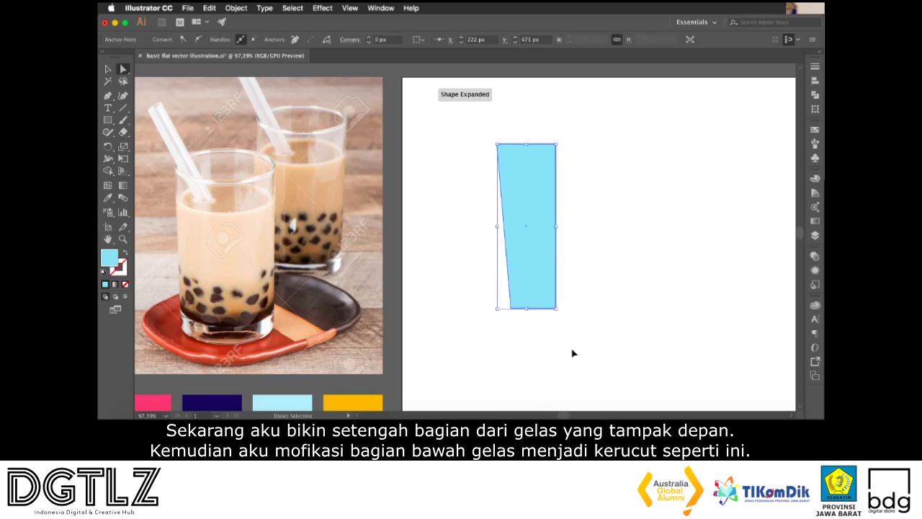
Step: Move the tapered half-glass shape closer to the artboard's left edge
key("v")
left_click(586, 310)
left_click_drag(586, 309, 575, 314)
left_click_drag(531, 278, 500, 312)
left_click(486, 337)
Step: Create a mirrored copy of the half-glass shape by reflecting it across the vertical axis
left_click(478, 188)
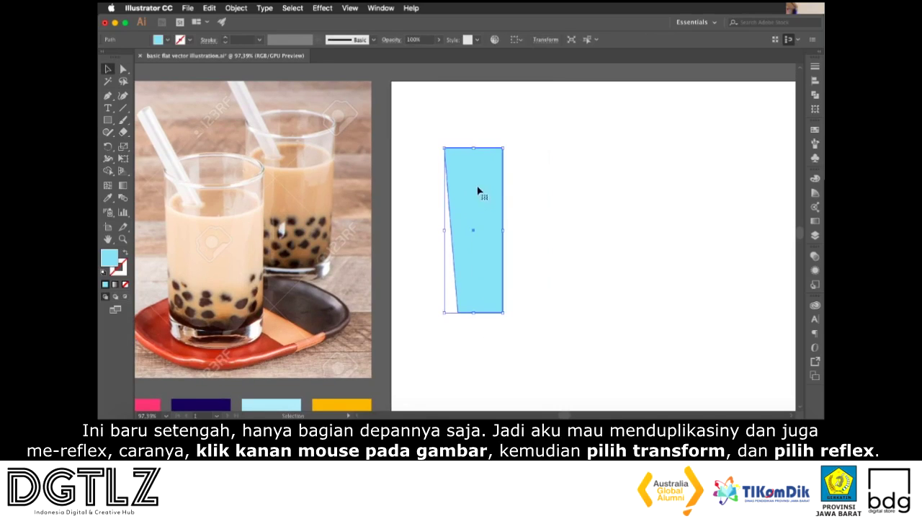
right_click(475, 183)
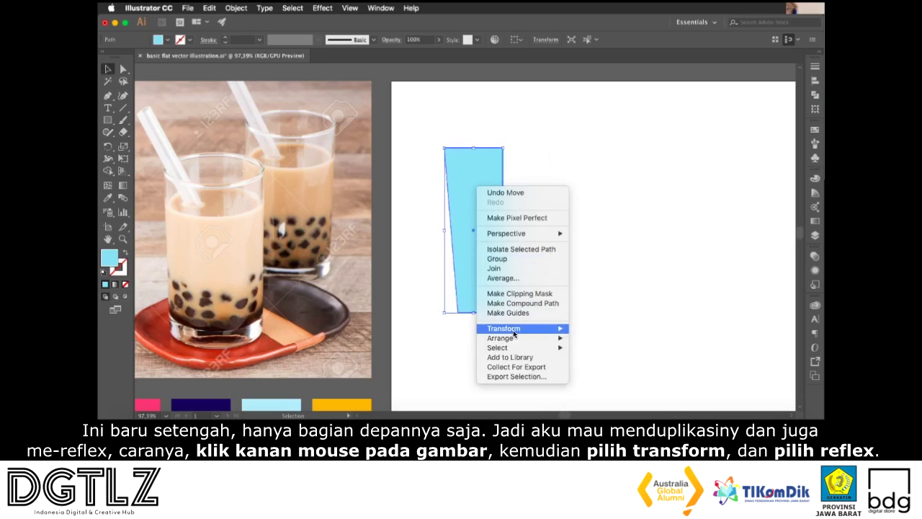
mouse_move(560, 335)
left_click(602, 242)
left_click(551, 234)
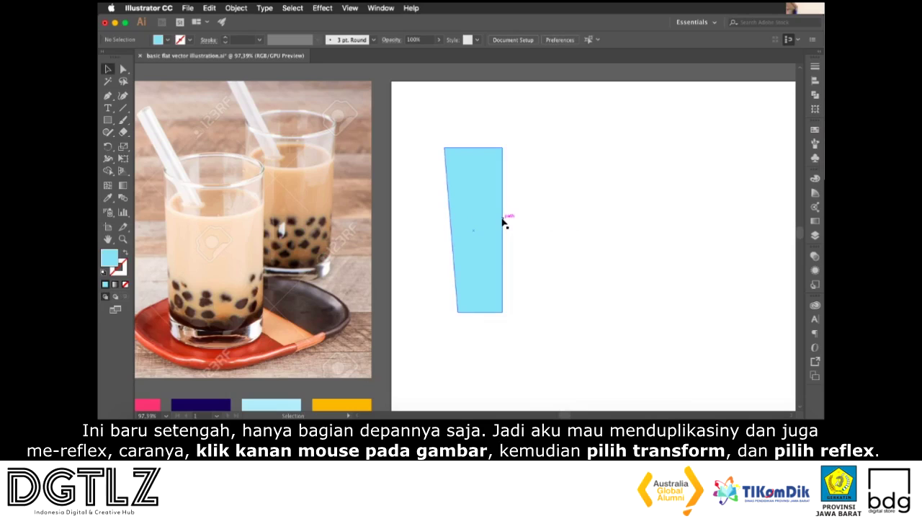
left_click(483, 192)
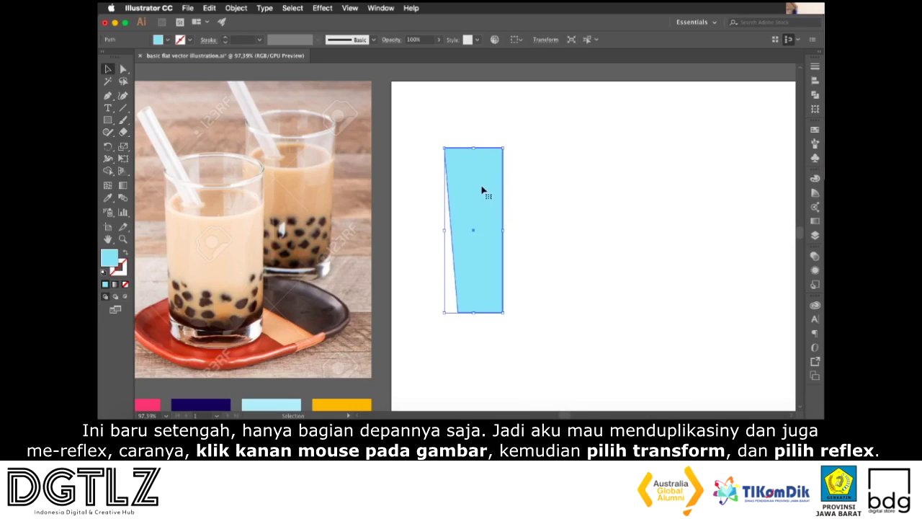
right_click(479, 179)
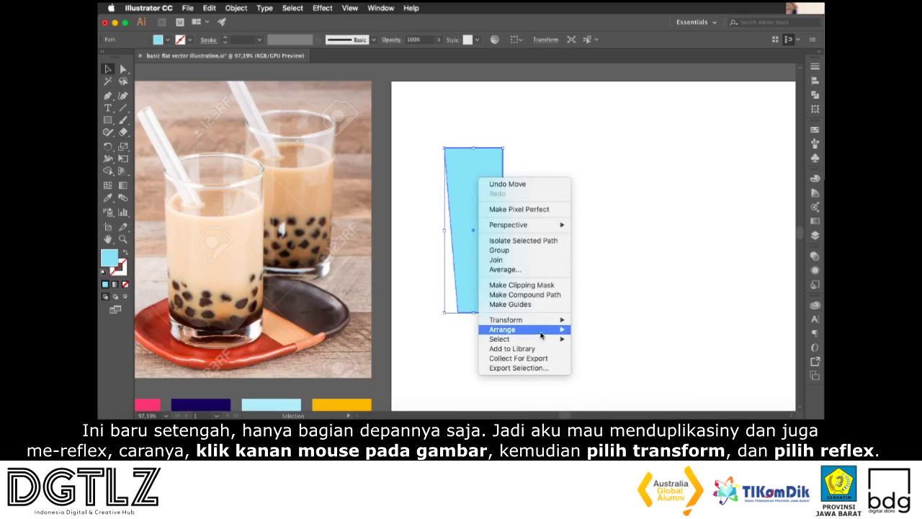
mouse_move(535, 322)
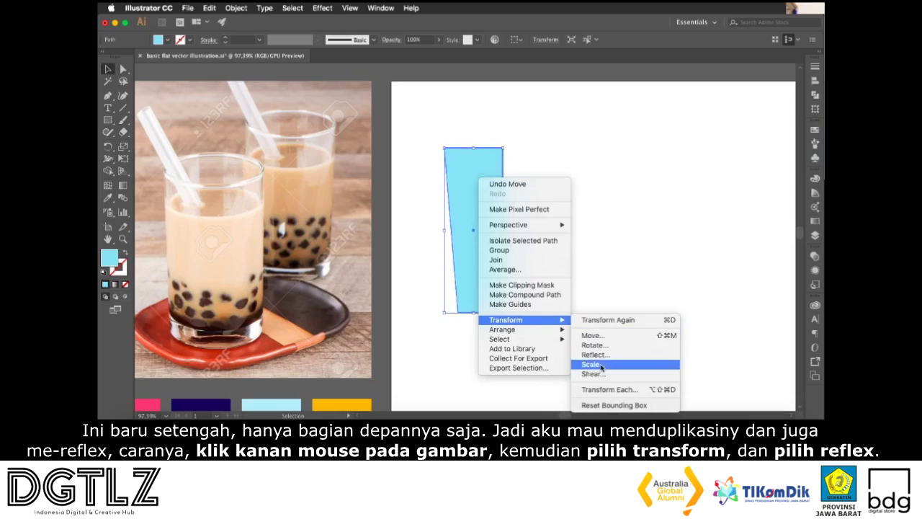
left_click(578, 353)
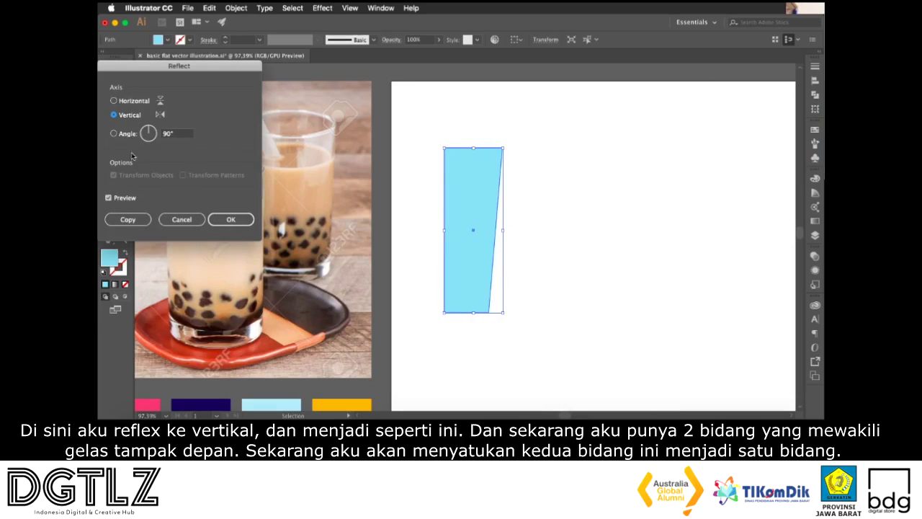
left_click(136, 220)
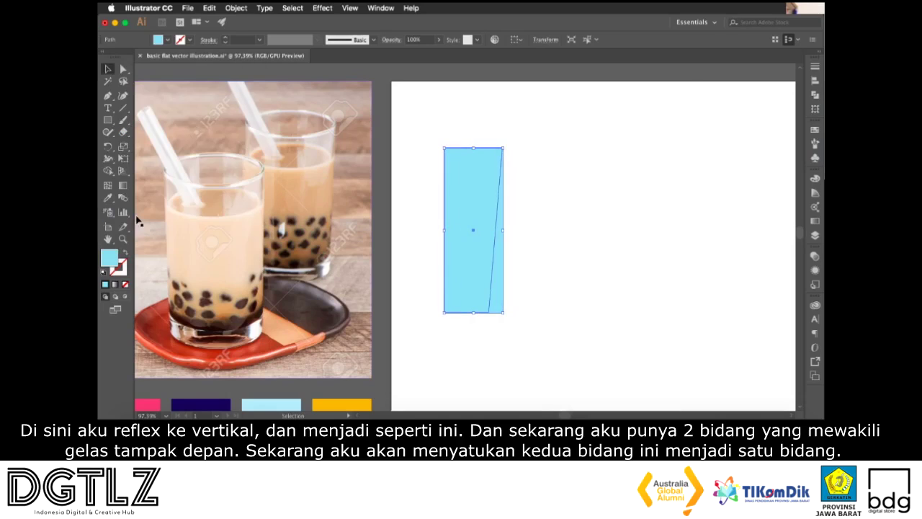
Step: Place the mirrored half to the right of the original, slightly overlapping it along the straight edges to form the full glass front
left_click(488, 327)
left_click_drag(487, 292, 552, 292)
left_click(531, 382)
left_click(537, 288)
left_click(593, 282)
left_click_drag(548, 214, 531, 249)
left_click(575, 329)
scroll(575, 329, "right", 1)
scroll(575, 329, "right", 1)
left_click(488, 257)
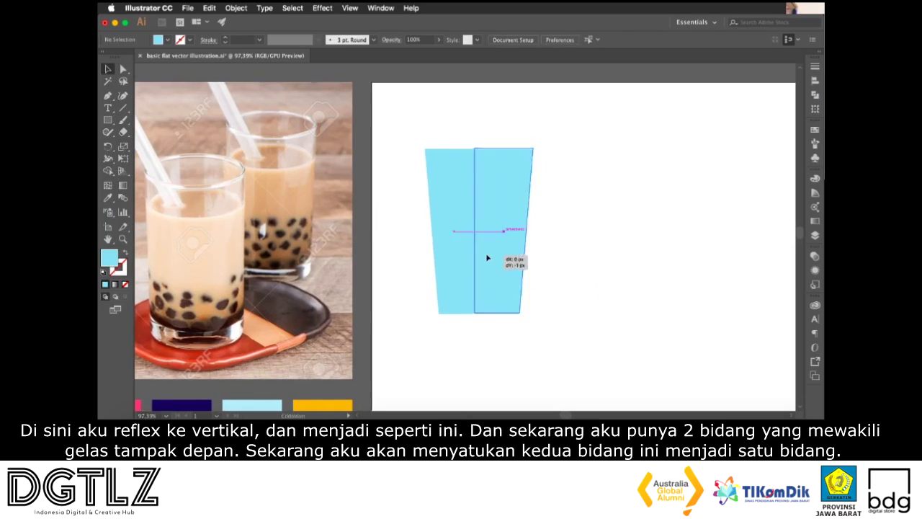
left_click(575, 329)
Step: Unite the two overlapping half-glass shapes into a single shape with the Pathfinder
scroll(574, 329, "right", 1)
left_click_drag(555, 358, 438, 271)
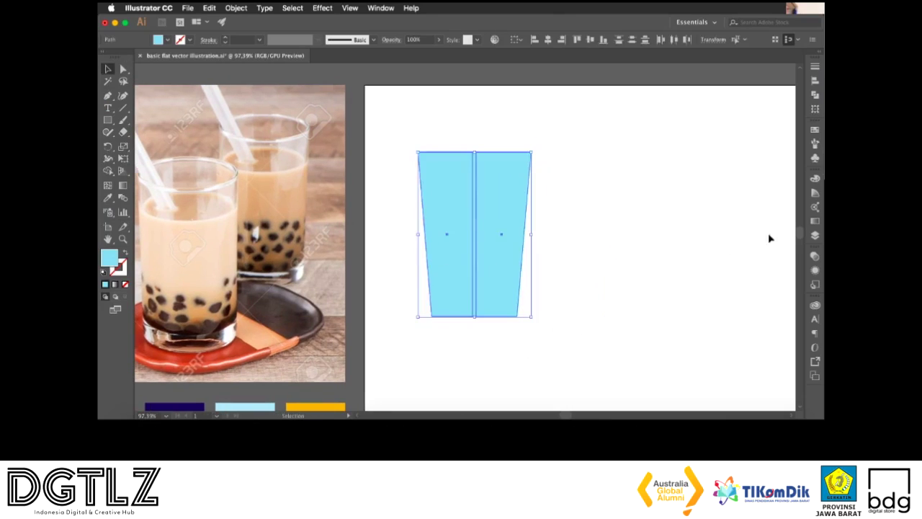
left_click(815, 95)
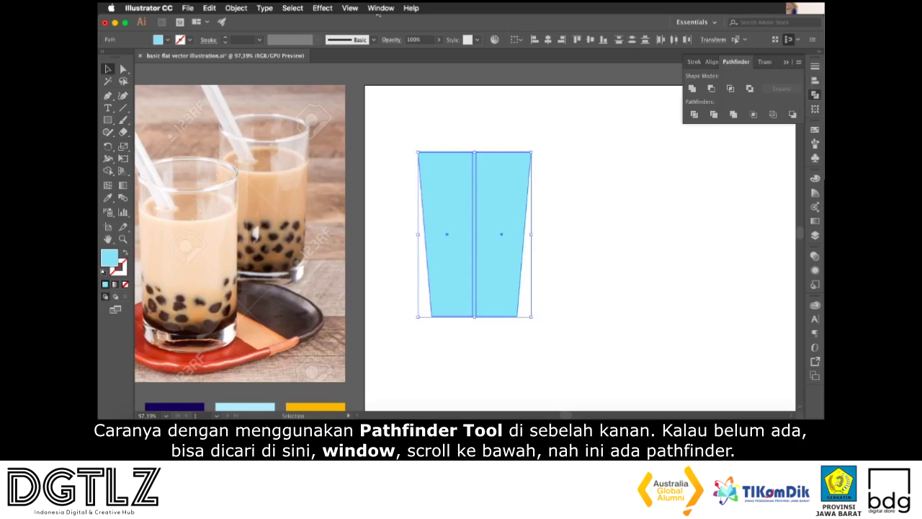
left_click(381, 8)
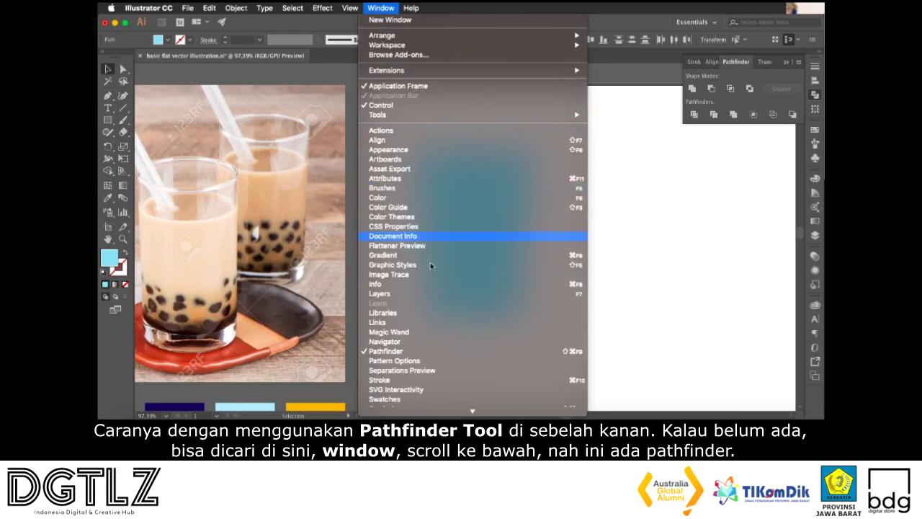
scroll(380, 317, "down", 2)
left_click(691, 88)
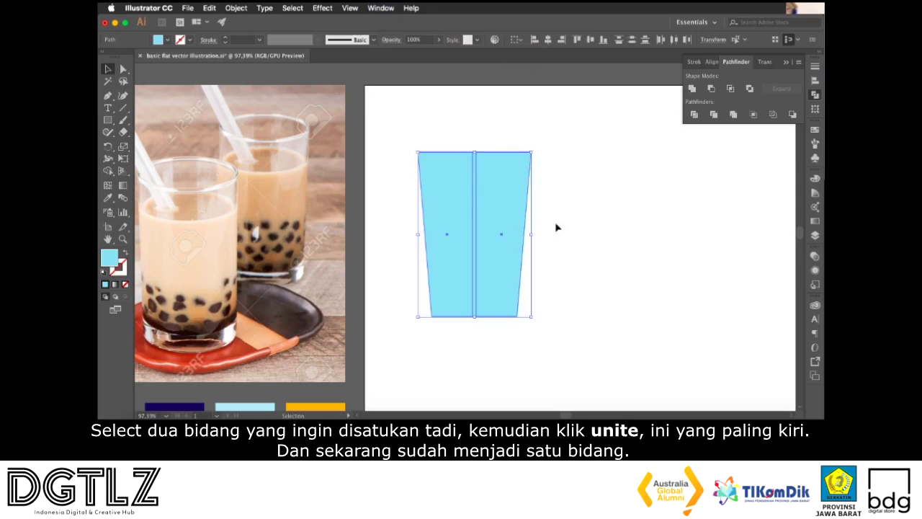
left_click(693, 93)
left_click(601, 245)
left_click(504, 246)
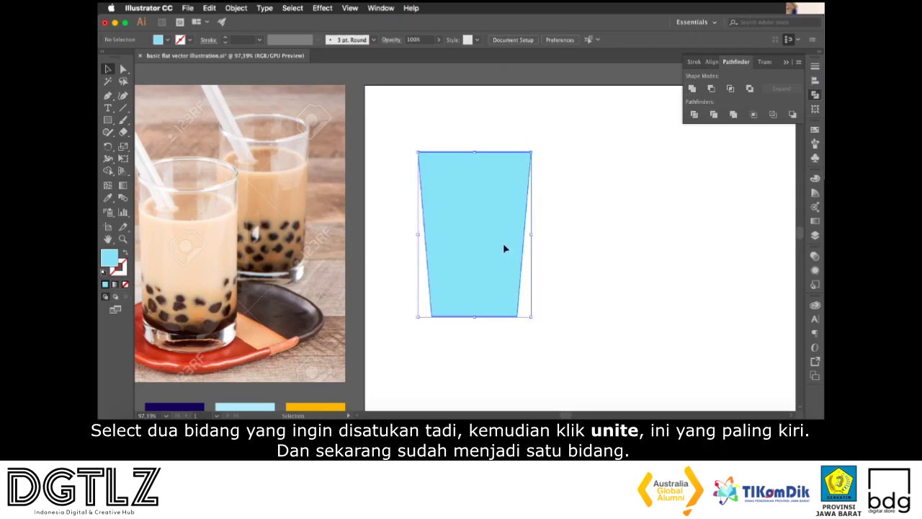
left_click(674, 307)
left_click(593, 315)
left_click(620, 313)
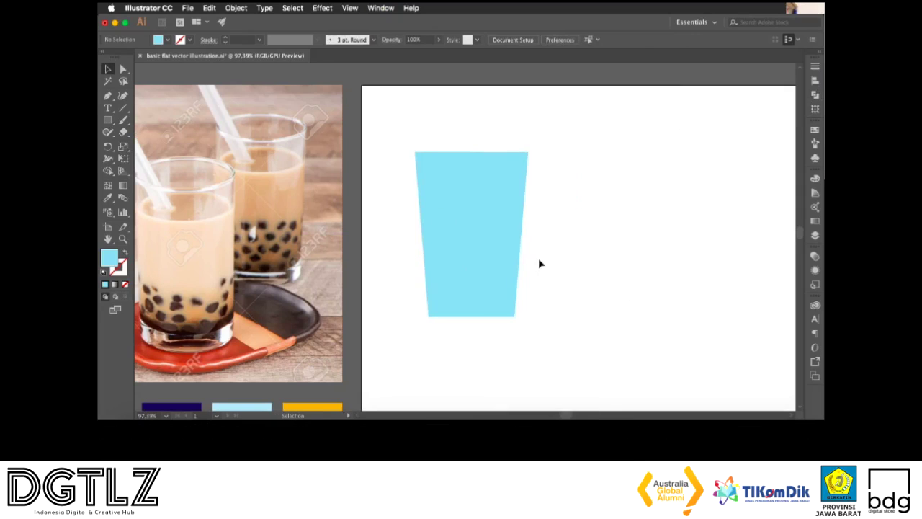
Step: Draw a flat ellipse about 179 px wide and 29 px high just below the glass shape
left_click(497, 304)
left_click(411, 367)
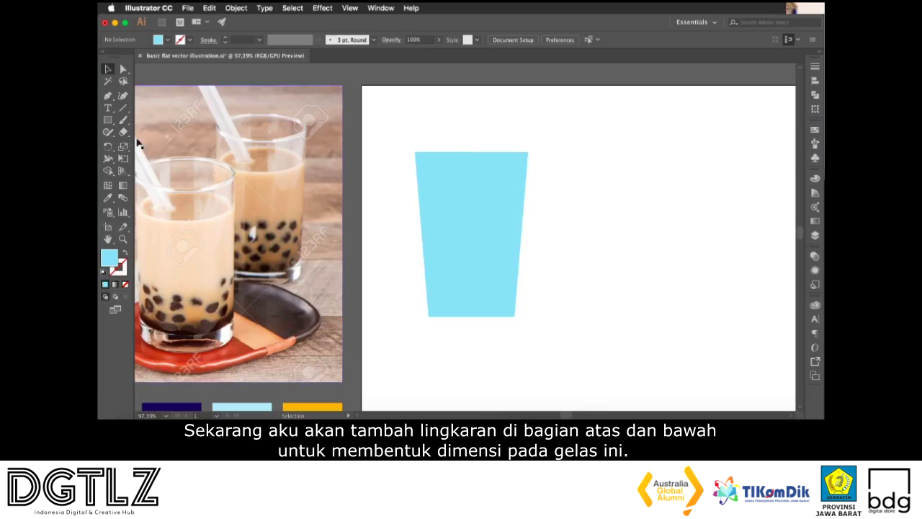
left_click(107, 119)
left_click(154, 144)
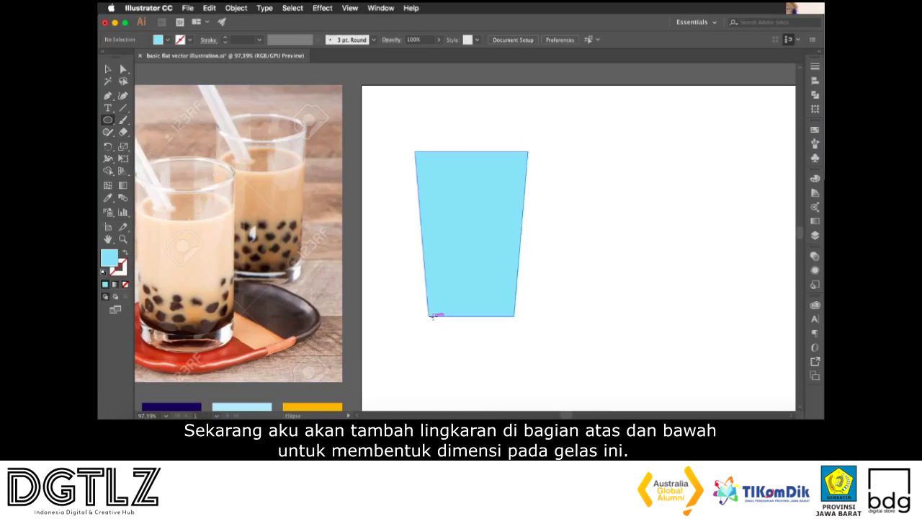
mouse_move(429, 316)
left_mouse_down()
mouse_move(512, 325)
mouse_move(517, 331)
mouse_move(492, 318)
mouse_move(519, 370)
left_mouse_up()
key("v")
left_click(510, 345)
left_click(616, 348)
Step: Move the flat ellipse onto the glass base, lining up its left end with the base's lower-left corner
scroll(616, 349, "up", 5)
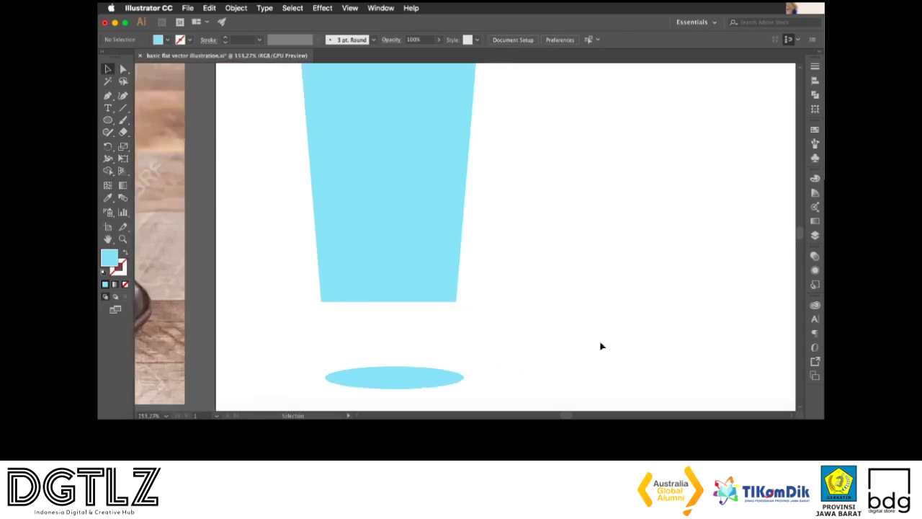
scroll(416, 331, "down", 2)
scroll(416, 331, "left", 2)
left_click_drag(431, 341, 425, 240)
scroll(348, 207, "up", 4)
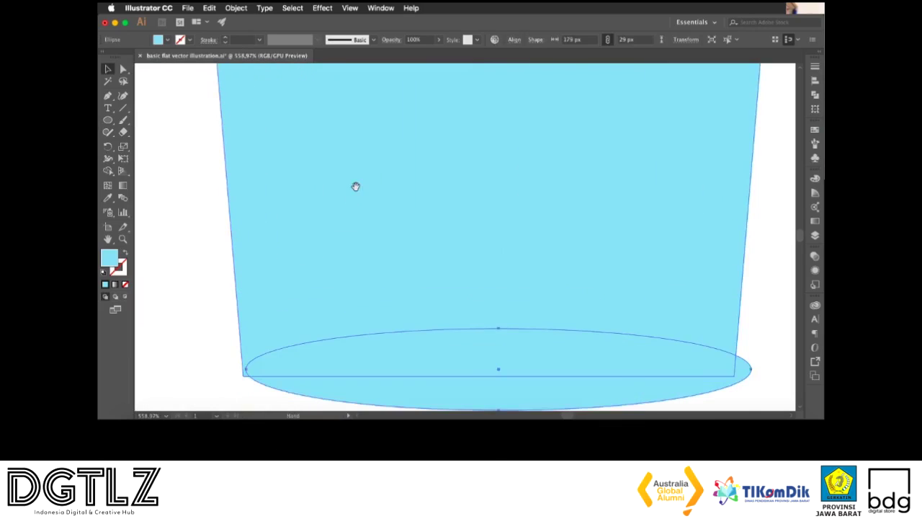
scroll(356, 185, "up", 2)
left_click_drag(426, 279, 423, 287)
left_click(433, 336)
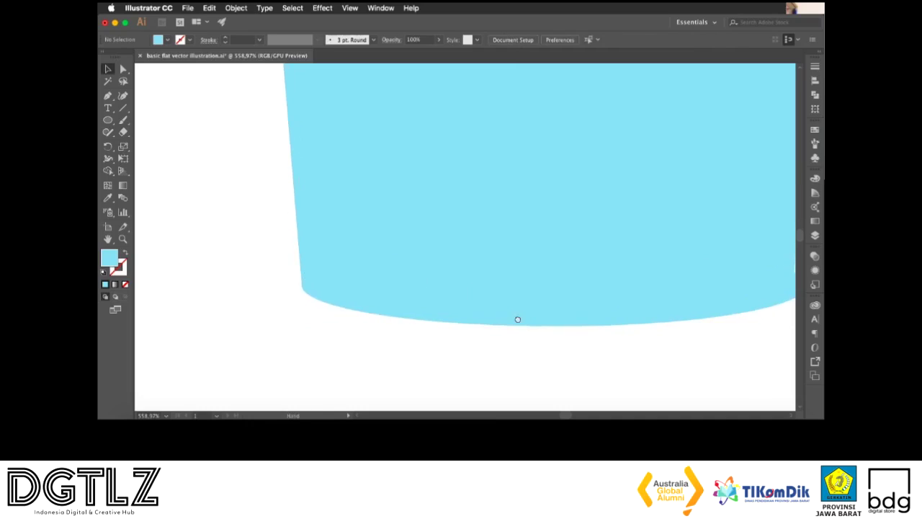
Step: Narrow the base ellipse to about 174 px so its right end meets the glass's lower-right corner
scroll(517, 317, "right", 5)
left_click(540, 238)
left_click_drag(561, 232, 547, 234)
left_click(561, 271)
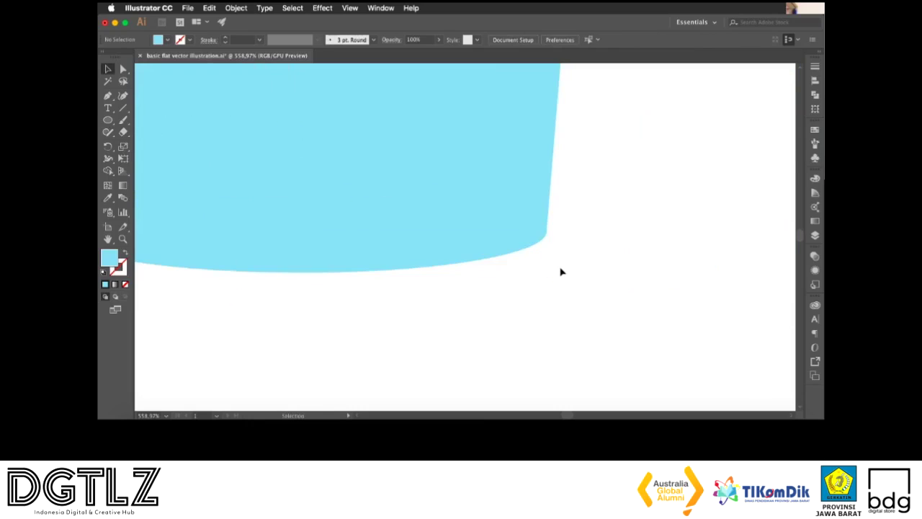
scroll(561, 272, "down", 10)
left_click_drag(522, 223, 496, 232)
scroll(598, 261, "up", 5)
left_click(595, 263)
scroll(596, 263, "down", 5)
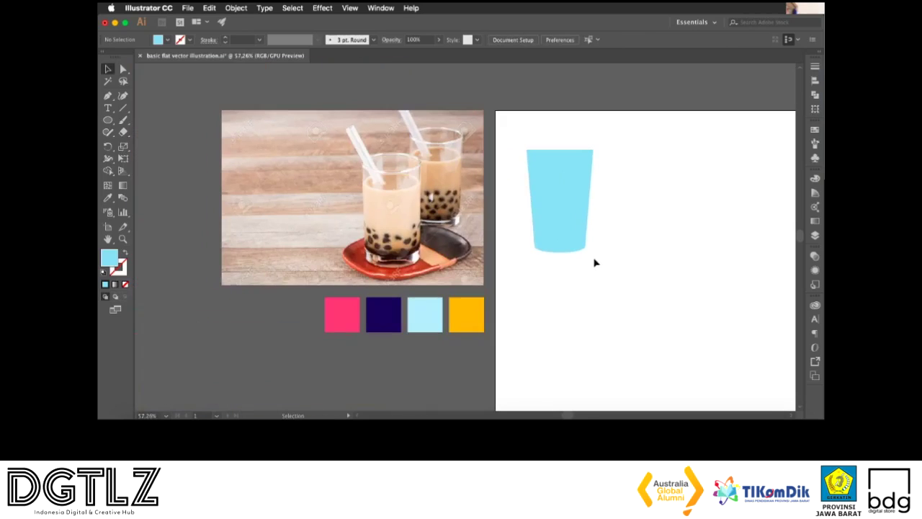
Step: Increase the base ellipse's height to about 58 px for a more convex glass bottom
scroll(595, 263, "up", 5)
left_click(459, 290)
left_click(546, 293)
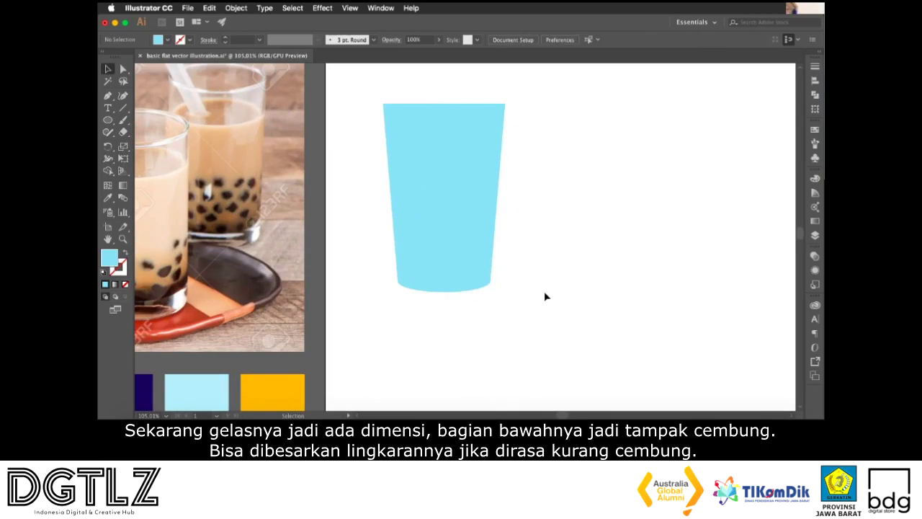
left_click(446, 292)
left_click_drag(446, 292, 445, 306)
left_click(452, 329)
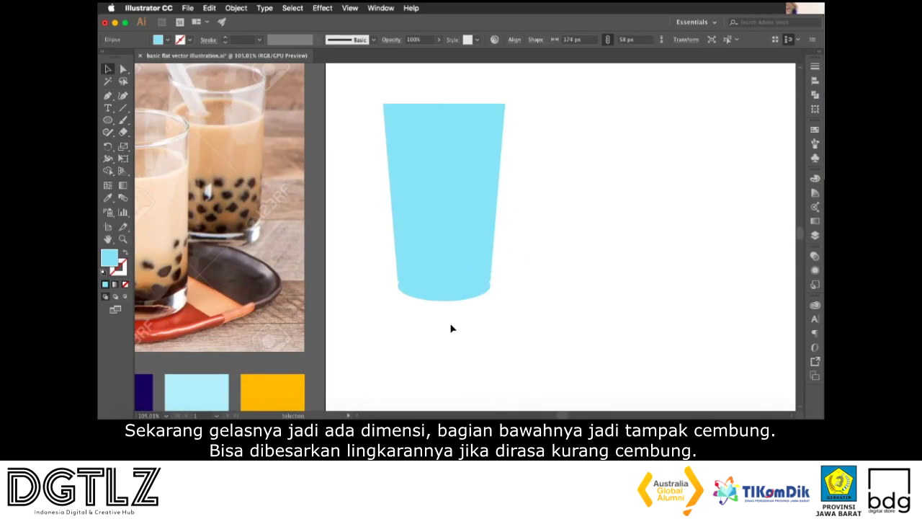
left_click(445, 291)
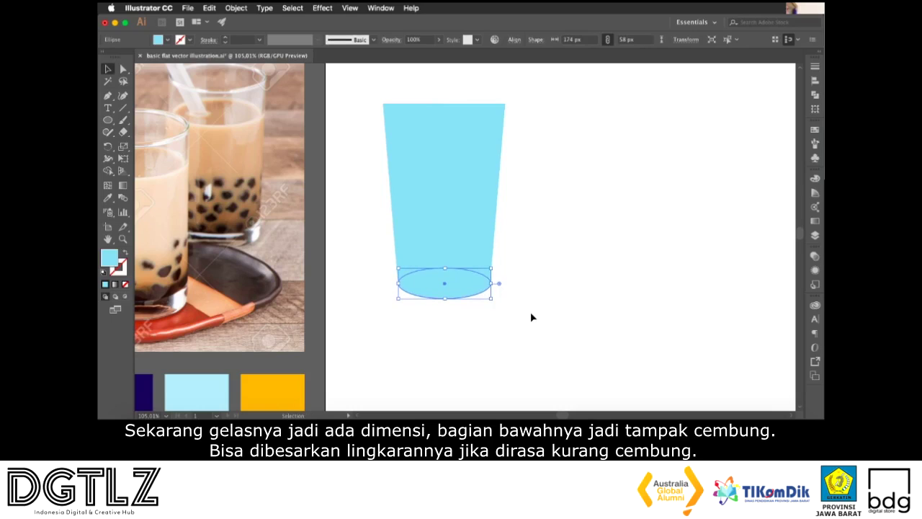
left_click(446, 359)
Step: Nudge the base ellipse slightly upward so its sides blend smoothly into the glass's lower corners
scroll(462, 292, "up", 2)
scroll(462, 291, "up", 3)
left_click(385, 300)
left_click_drag(384, 301, 382, 294)
left_click(372, 338)
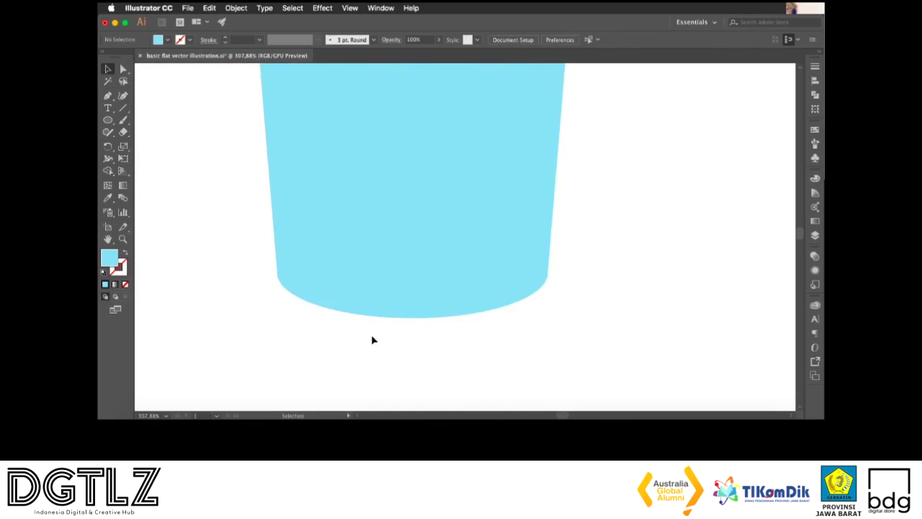
Step: Draw an ellipse about 230 px wide and 36 px high across the glass's top edge
scroll(456, 303, "down", 4)
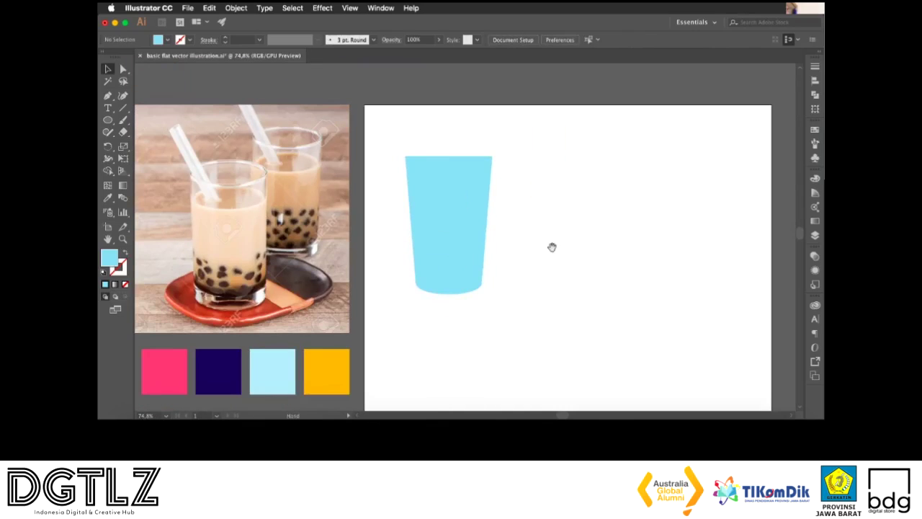
scroll(552, 247, "right", 1)
scroll(552, 247, "up", 1)
left_click(470, 289)
left_click(497, 315)
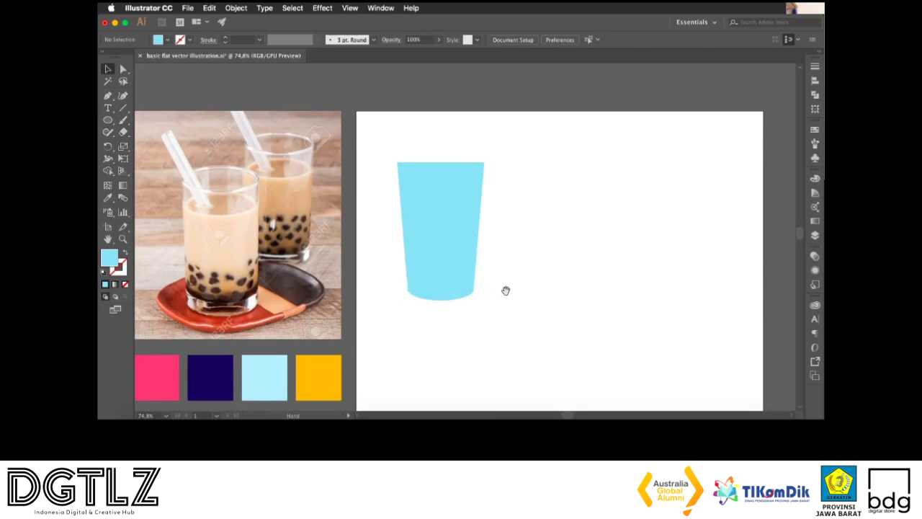
scroll(475, 295, "right", 1)
scroll(476, 295, "up", 1)
left_click(430, 300)
left_click(108, 120)
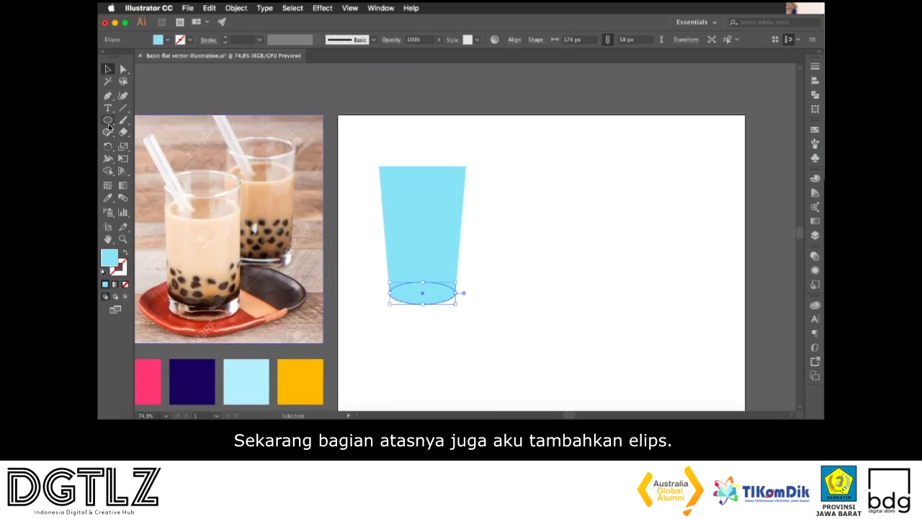
left_click_drag(378, 165, 466, 180)
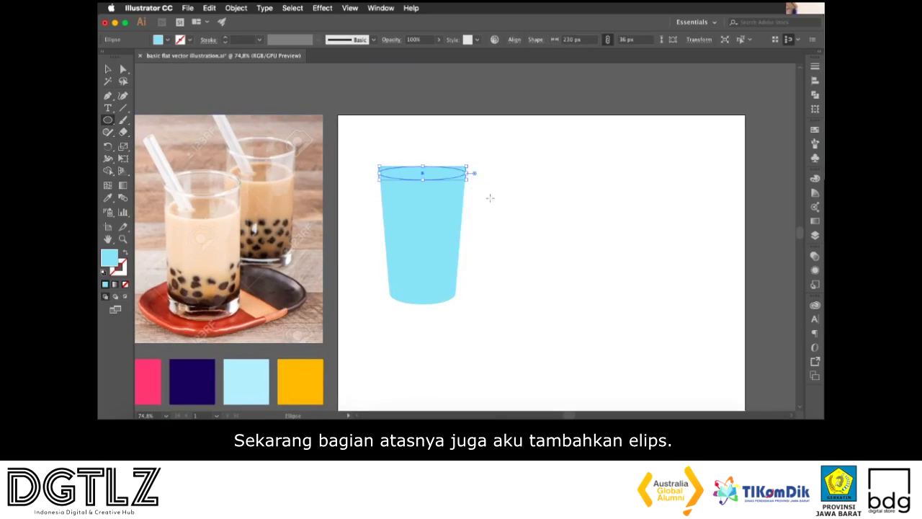
Step: Enlarge the rim ellipse to about 58 px high and centre it vertically on the glass's top edge
key("v")
left_click(469, 144)
scroll(469, 144, "up", 1)
left_click_drag(404, 191, 426, 181)
left_click(514, 179)
scroll(515, 179, "down", 2)
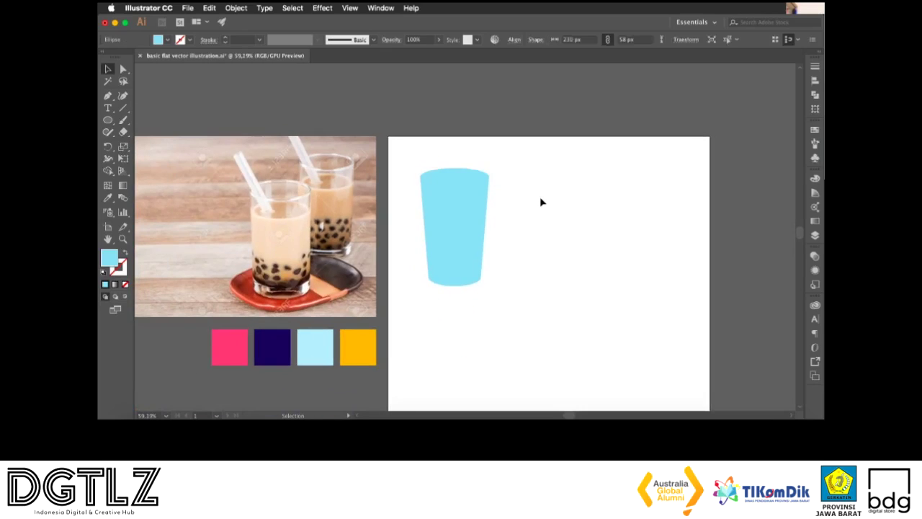
Step: Unite the glass body and the base ellipse into one shape, keeping the rim ellipse separate
left_click_drag(521, 309, 441, 231)
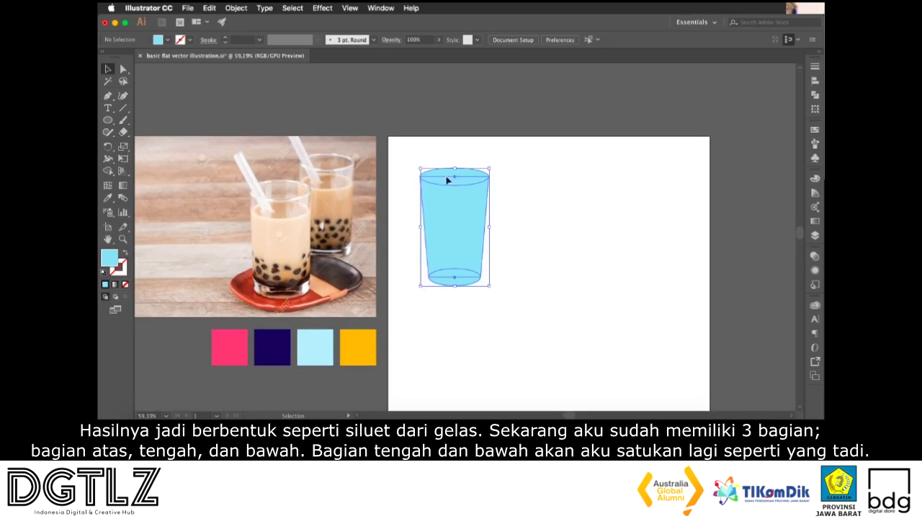
scroll(517, 281, "up", 3)
scroll(517, 281, "down", 2)
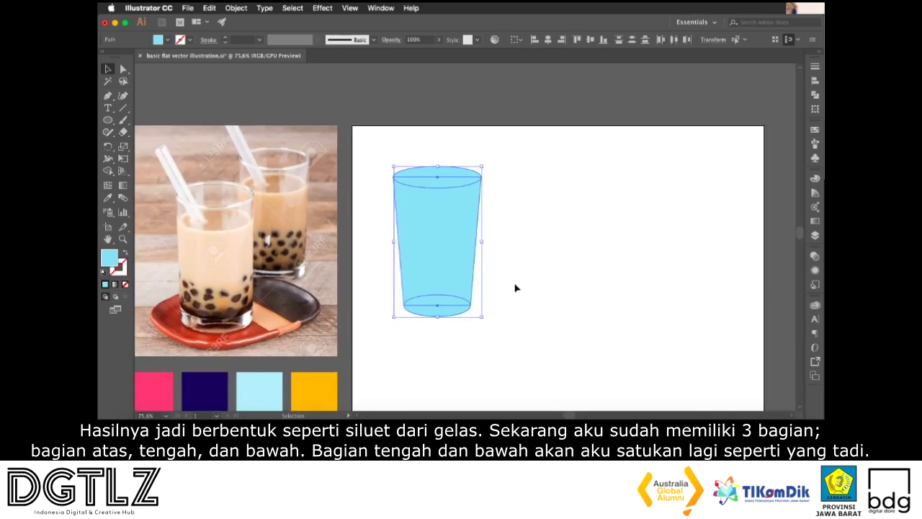
left_click(511, 326)
left_click(457, 298)
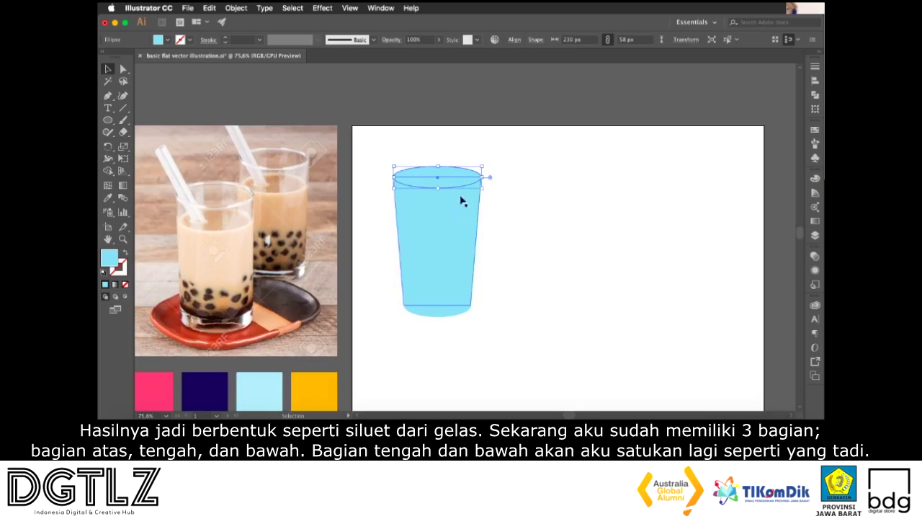
left_click(446, 313, "shift")
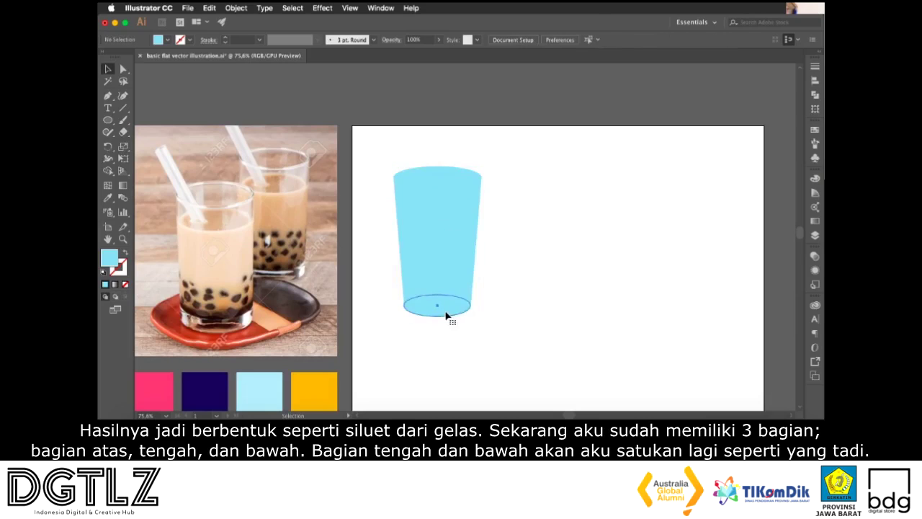
left_click(816, 94)
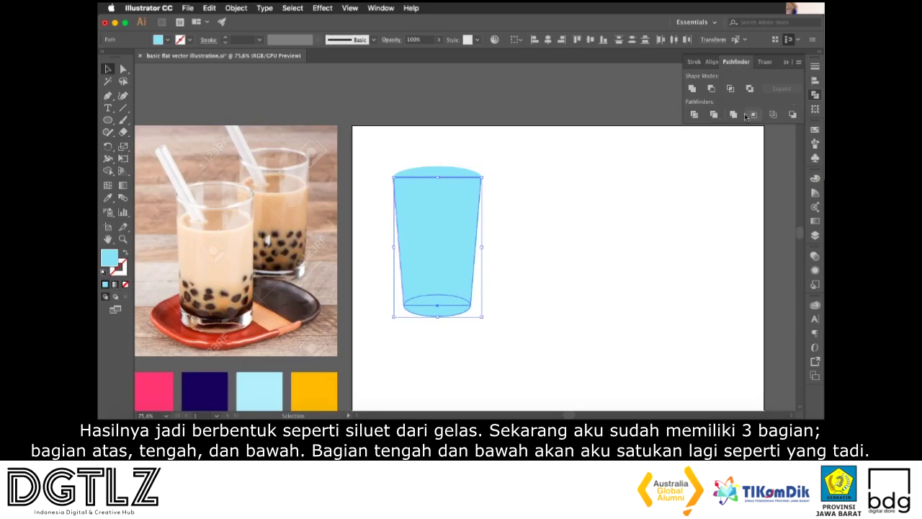
left_click(691, 87)
left_click(547, 215)
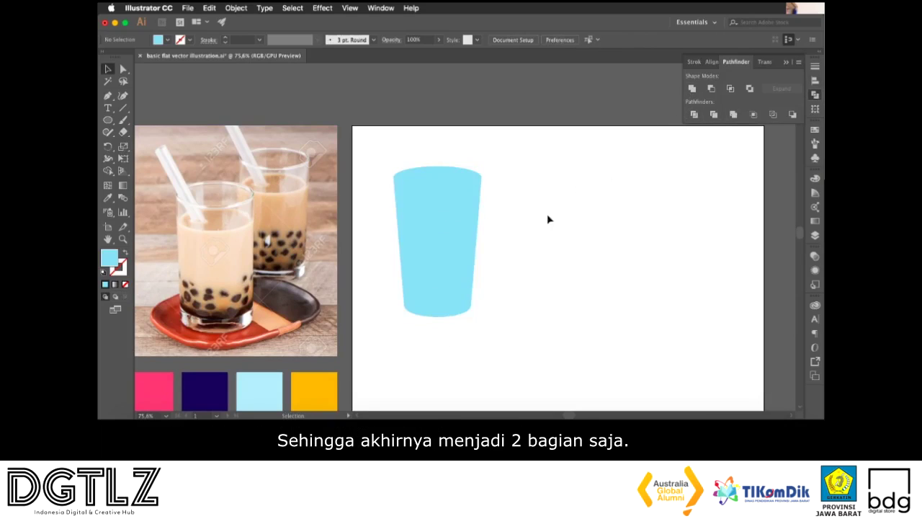
left_click(423, 259)
left_click(489, 194)
left_click(447, 175)
left_click(542, 198)
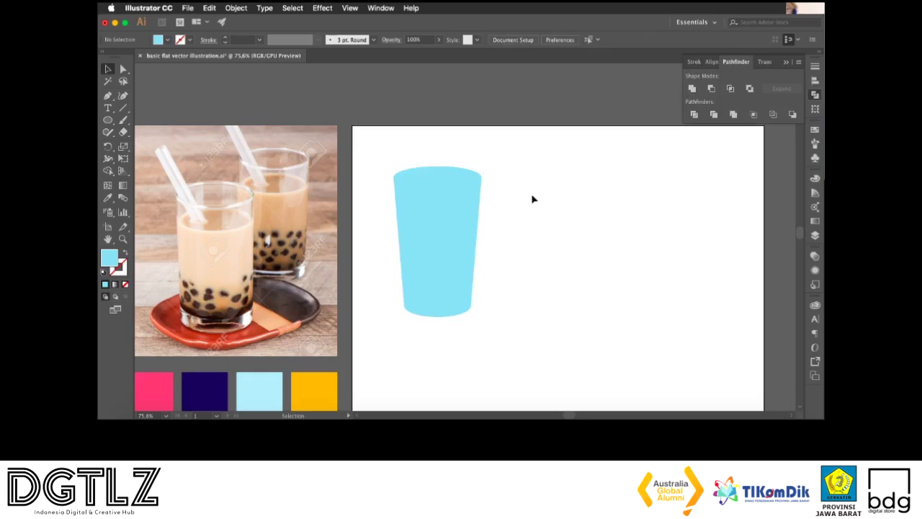
left_click(479, 181)
left_click(426, 343)
Step: Change the rim ellipse's fill to the darker blue 86D0E2 to shade the inside of the glass
left_click(419, 186)
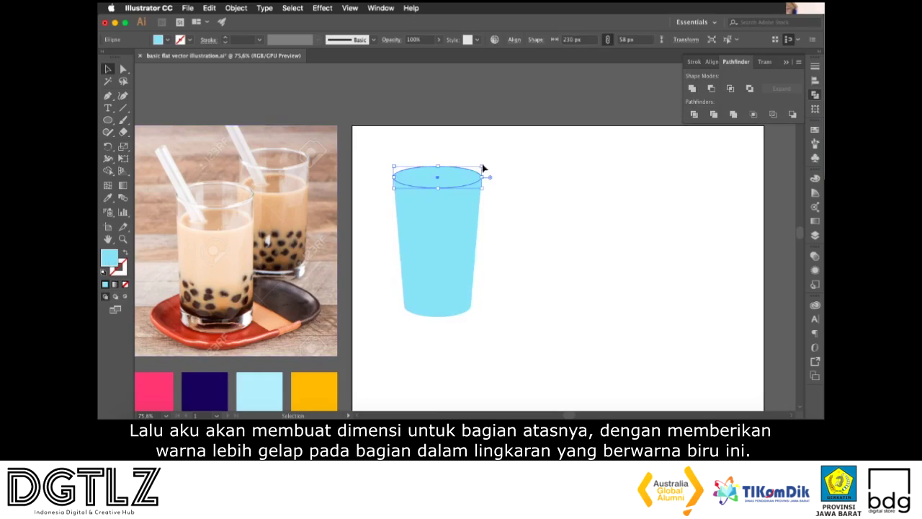
double_click(110, 257)
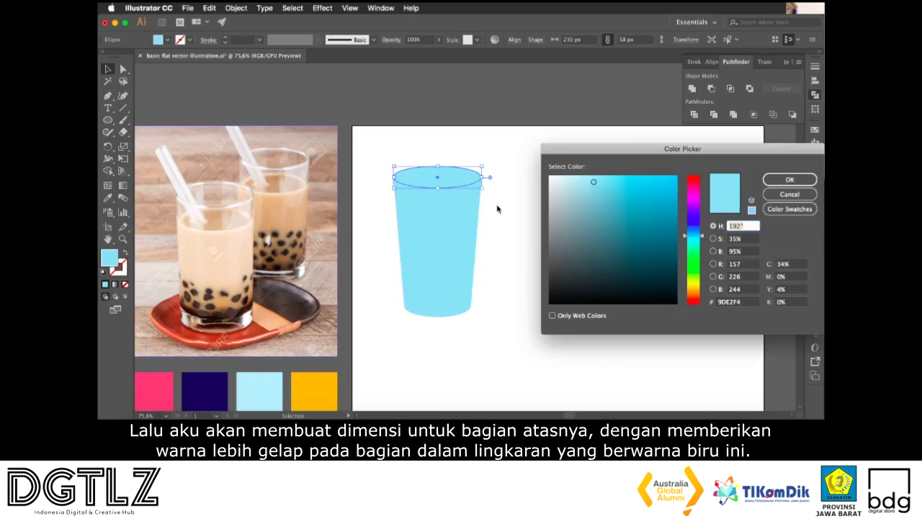
left_click(599, 185)
left_click(601, 190)
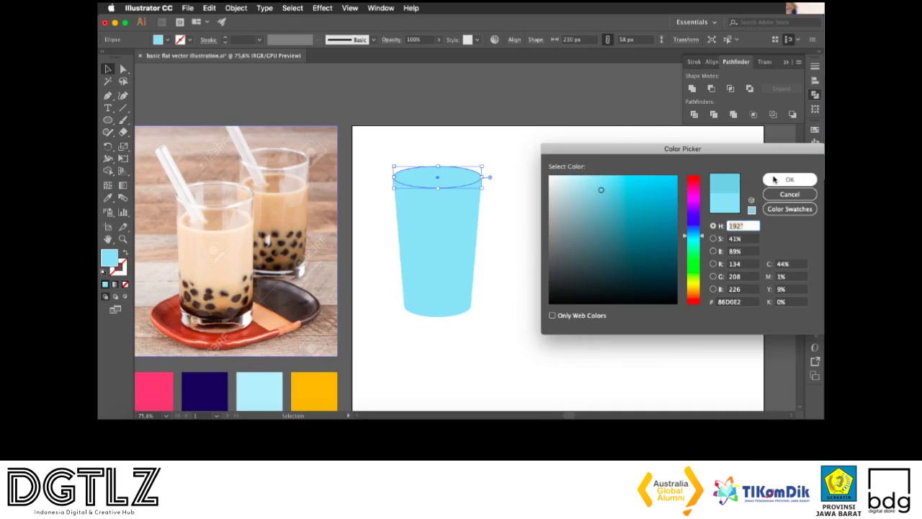
left_click(772, 179)
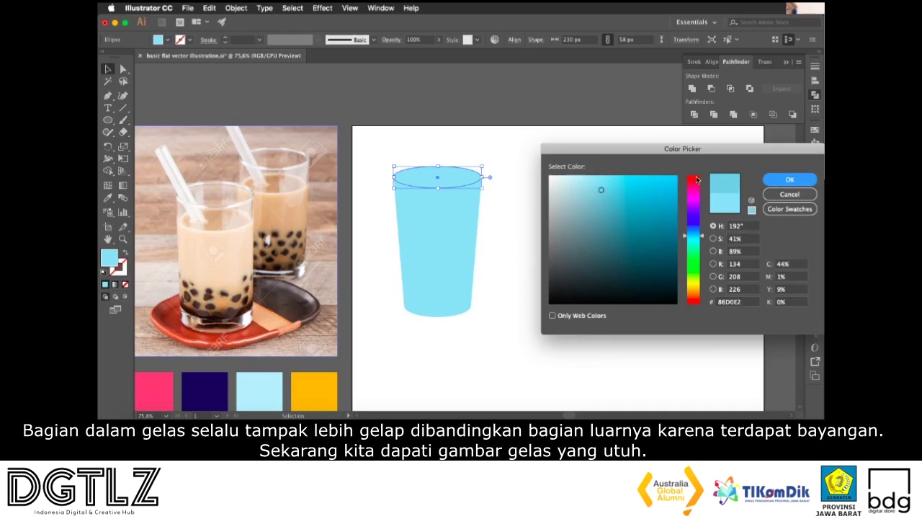
left_click(513, 207)
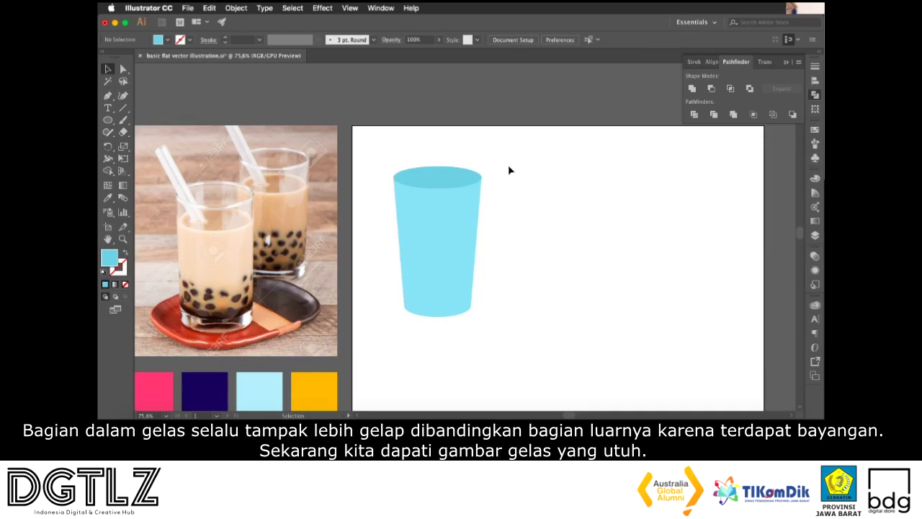
scroll(527, 182, "left", 3)
scroll(528, 182, "down", 2)
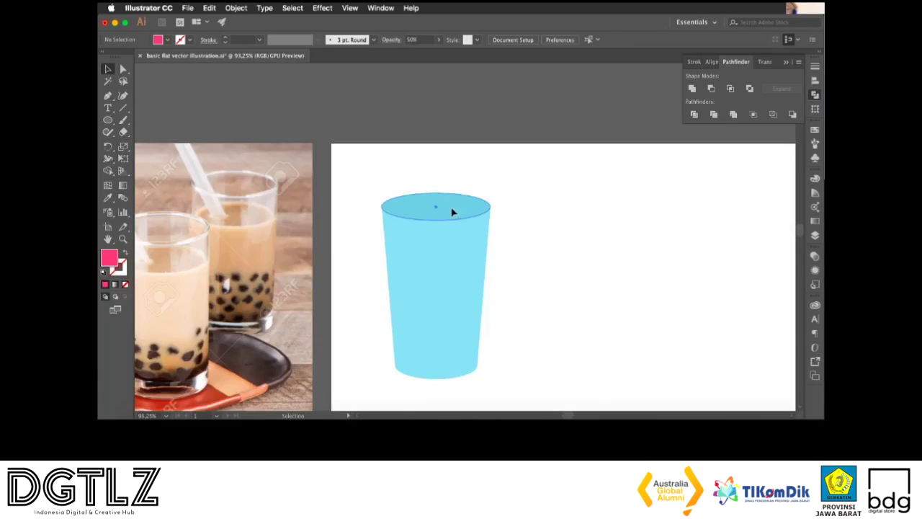
Step: Duplicate the rim ellipse directly on top of itself with Copy and Paste in Front
left_click(453, 212)
left_click(556, 212)
scroll(488, 209, "up", 3)
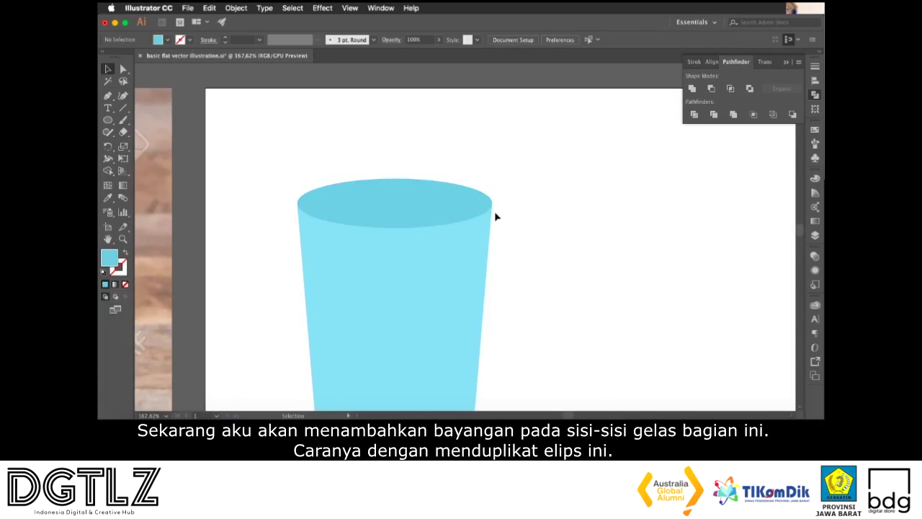
left_click(442, 219)
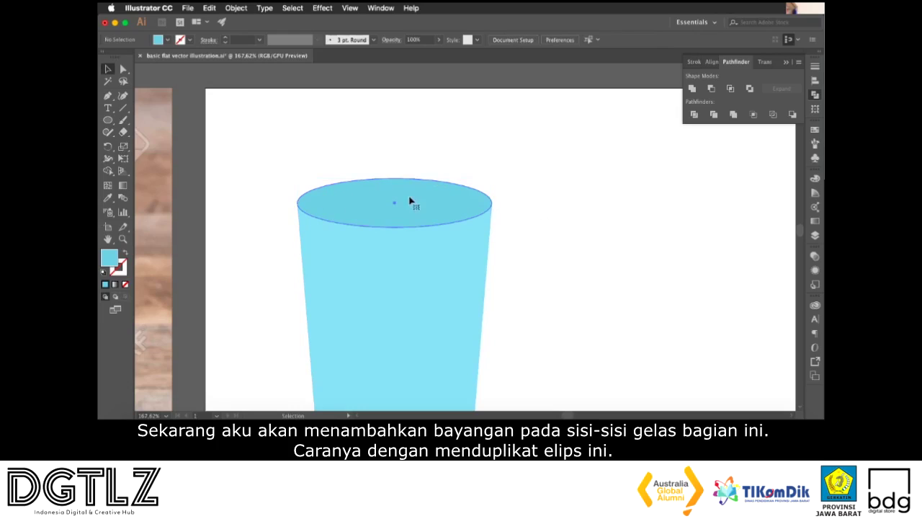
left_click(543, 239)
left_click(470, 223)
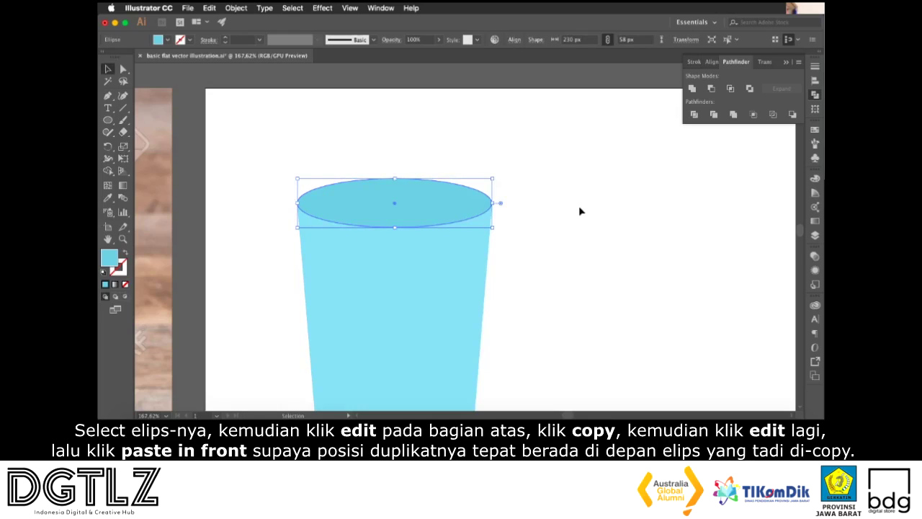
key("super+c")
left_click(237, 8)
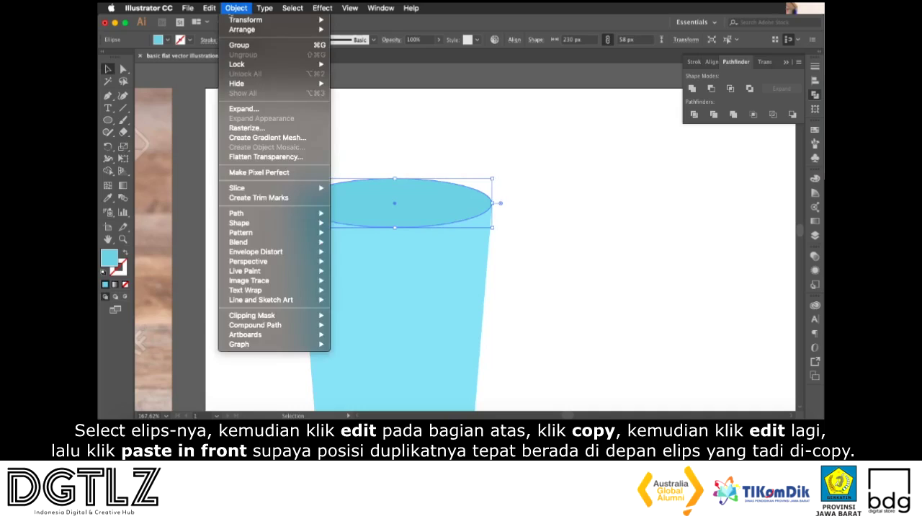
left_click(214, 57)
left_click(209, 8)
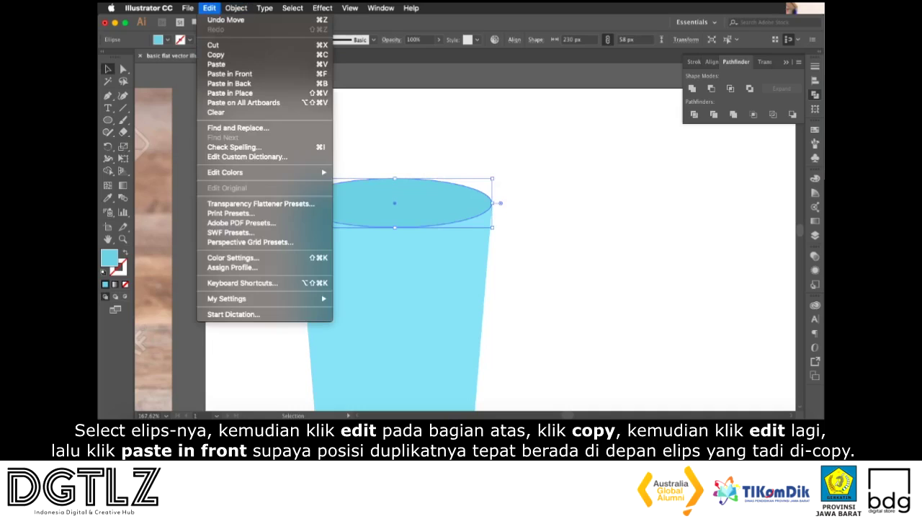
left_click(227, 76)
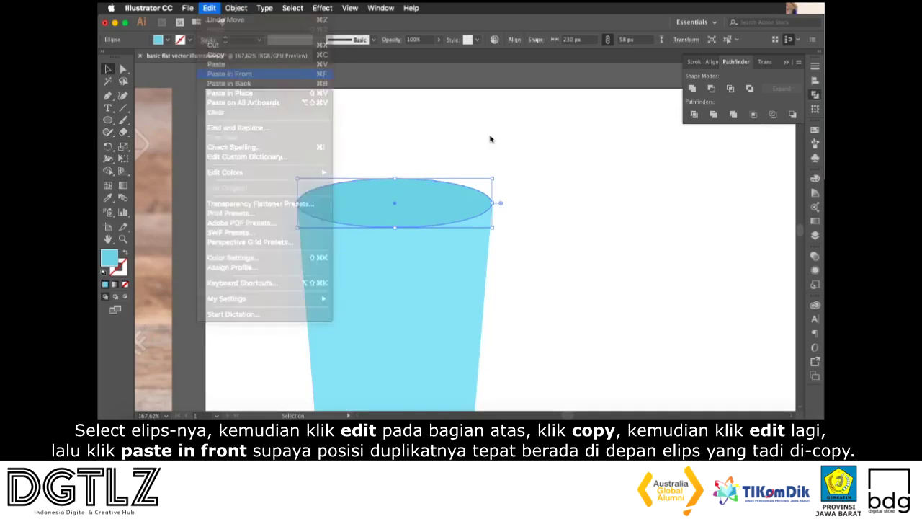
left_click(471, 169)
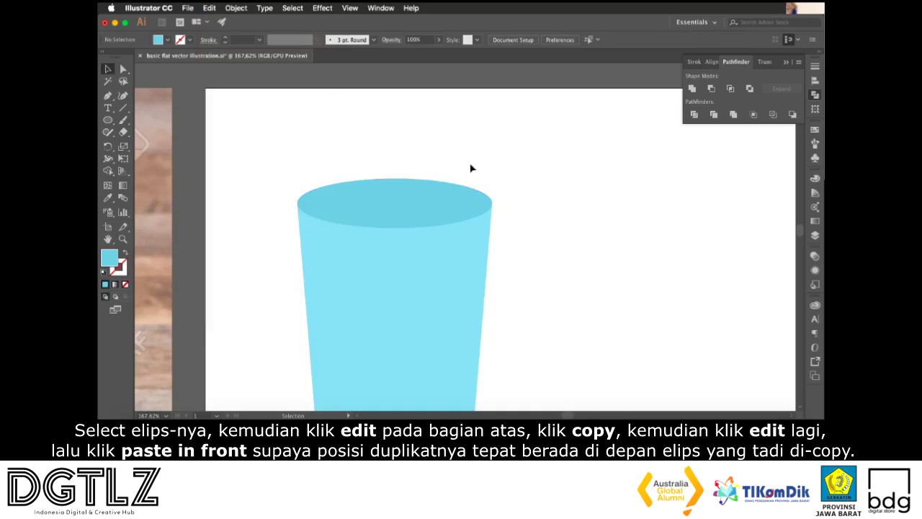
left_click(451, 220)
left_click_drag(446, 179, 446, 136)
left_click(578, 280)
key("ctrl+z")
left_click(463, 202)
key("a")
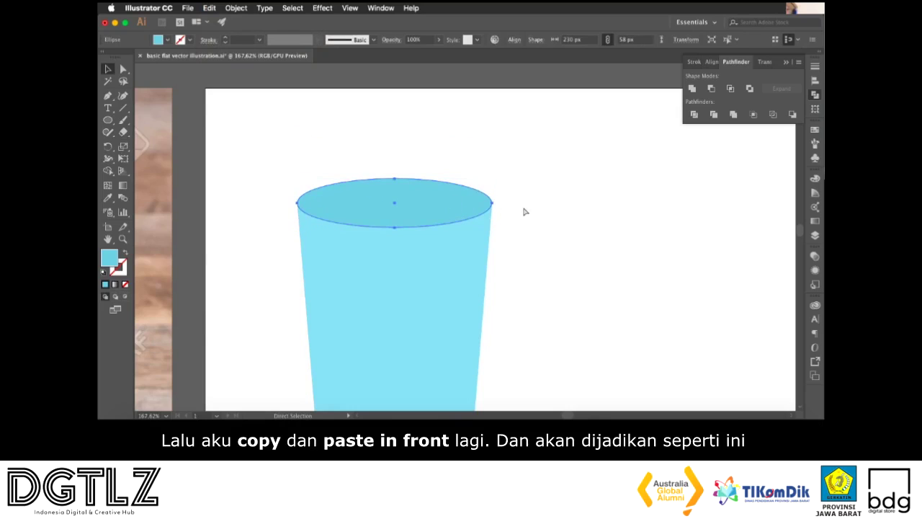
key("v")
left_click(524, 225)
Step: Make another in-place copy of the rim ellipse, offset it slightly downward, and select the two overlapping copies
left_click(479, 217)
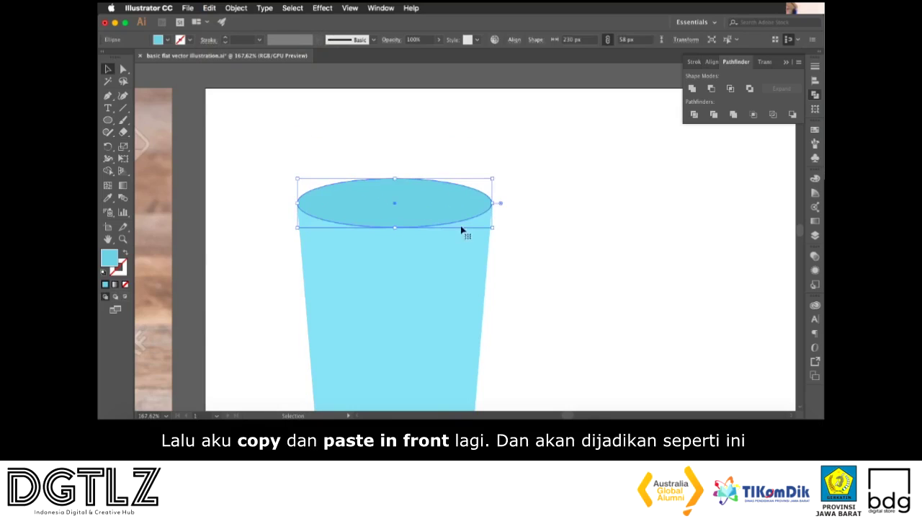
key("ctrl+c")
key("ctrl+f")
key("a")
left_click_drag(457, 206, 437, 220)
key("ctrl+z")
key("v")
left_click(443, 185, "shift")
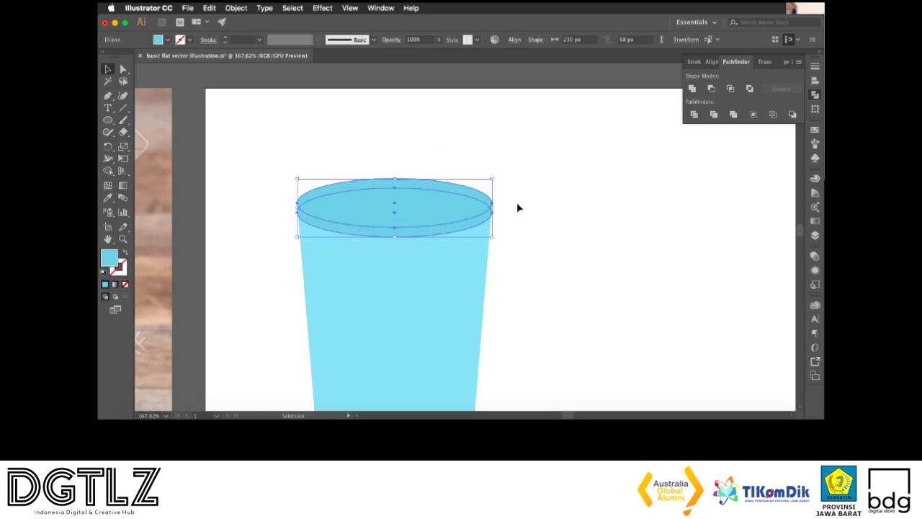
Step: Move the two overlapping ellipse copies above the glass and cut them with the Pathfinder Trim operation
left_click_drag(432, 212, 436, 135)
left_click(509, 185)
left_click(449, 118)
left_click(438, 119, "shift")
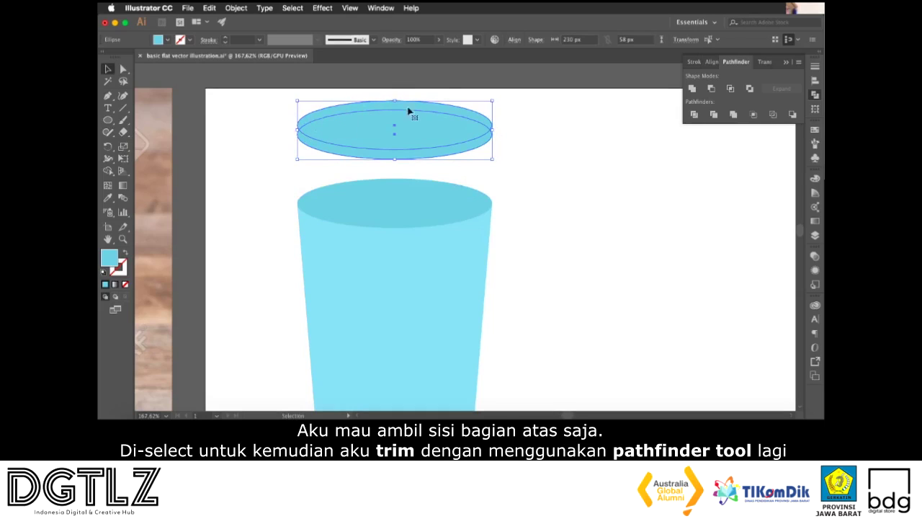
left_click(510, 167)
left_click_drag(452, 121, 448, 120)
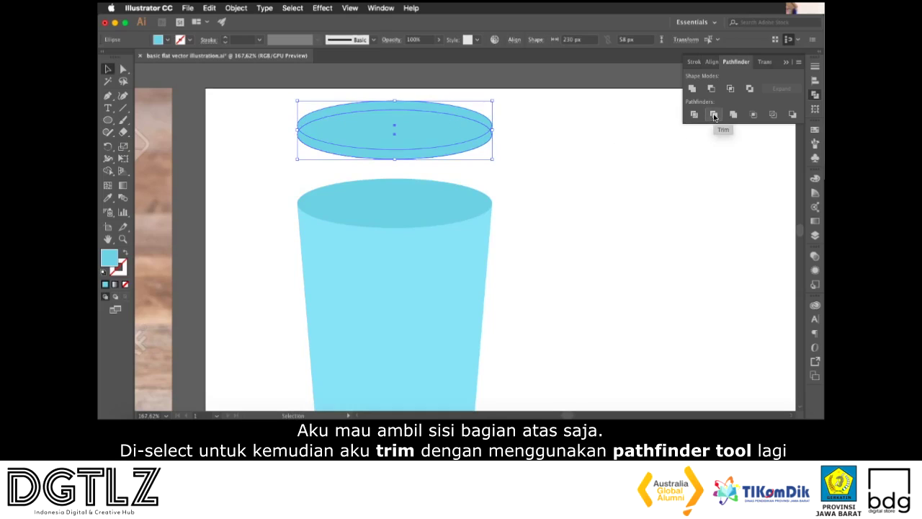
left_click(714, 115)
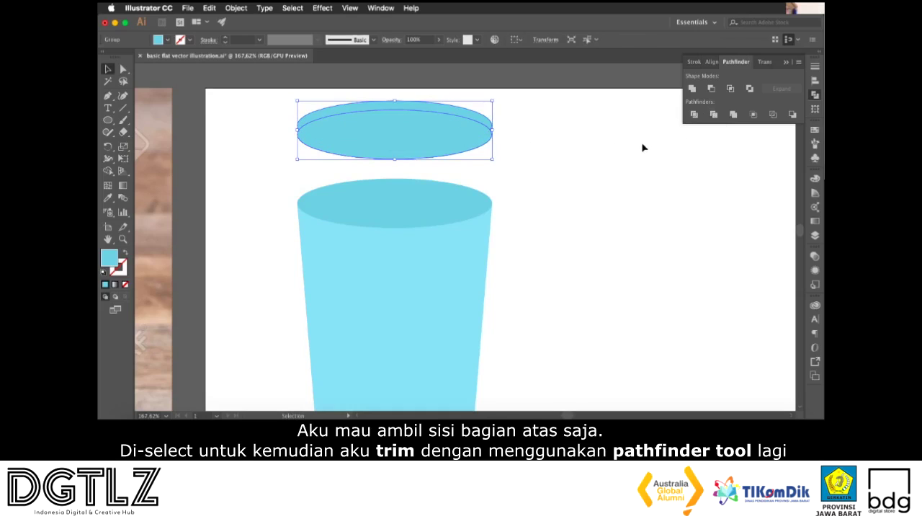
Step: Ungroup the trimmed ellipses and delete the lower full ellipse, keeping only the thin upper crescent
left_click(592, 147)
left_click(473, 147)
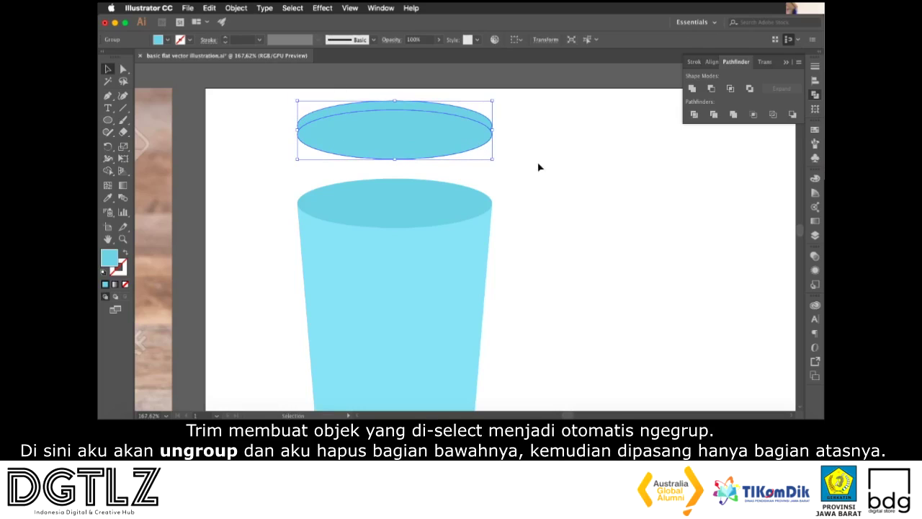
key("super+shift+g")
left_click(543, 141)
left_click(478, 144)
key("Delete")
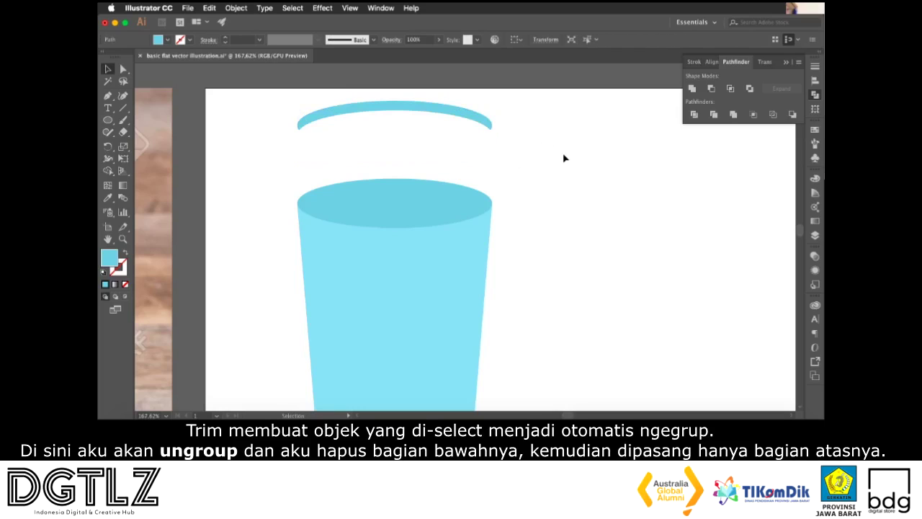
Step: Place the crescent along the back edge of the glass rim and fill it with a darker teal
left_click_drag(428, 123, 413, 189)
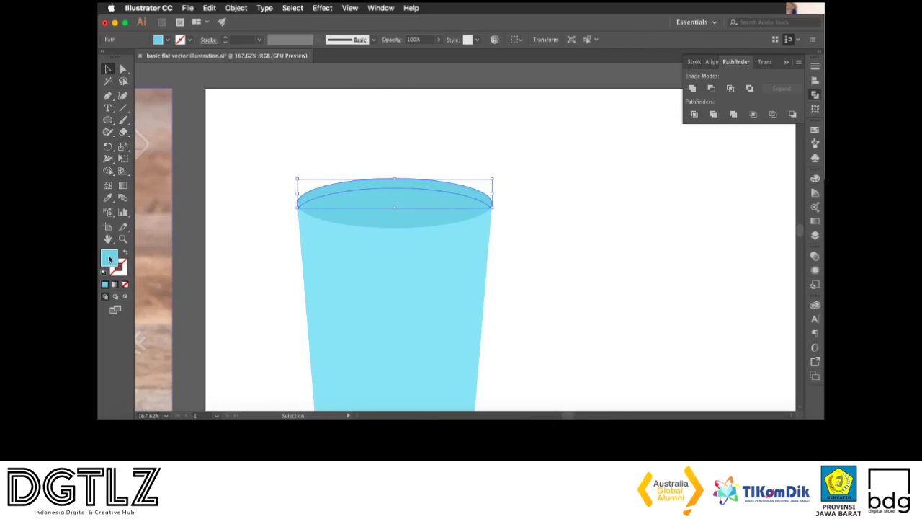
double_click(108, 257)
left_click_drag(595, 180, 612, 205)
left_click(789, 179)
left_click(597, 194)
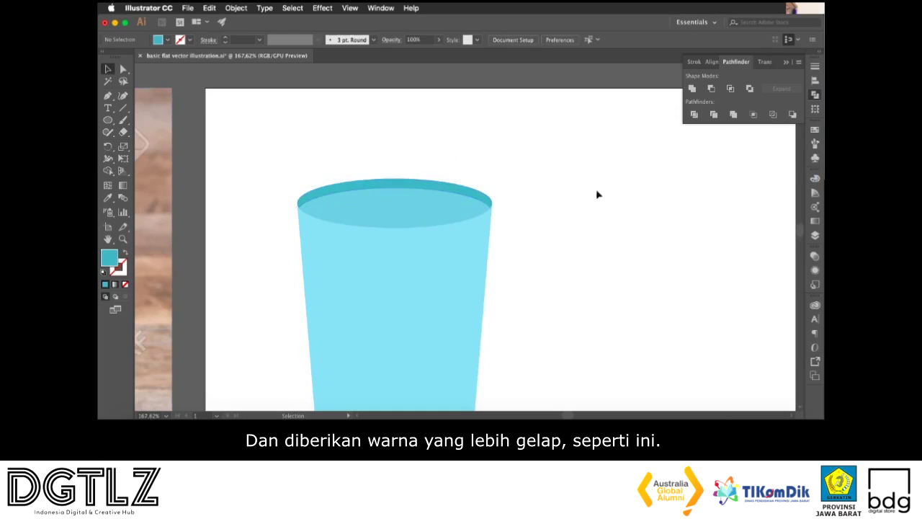
scroll(588, 223, "down", 3)
scroll(559, 219, "left", 3)
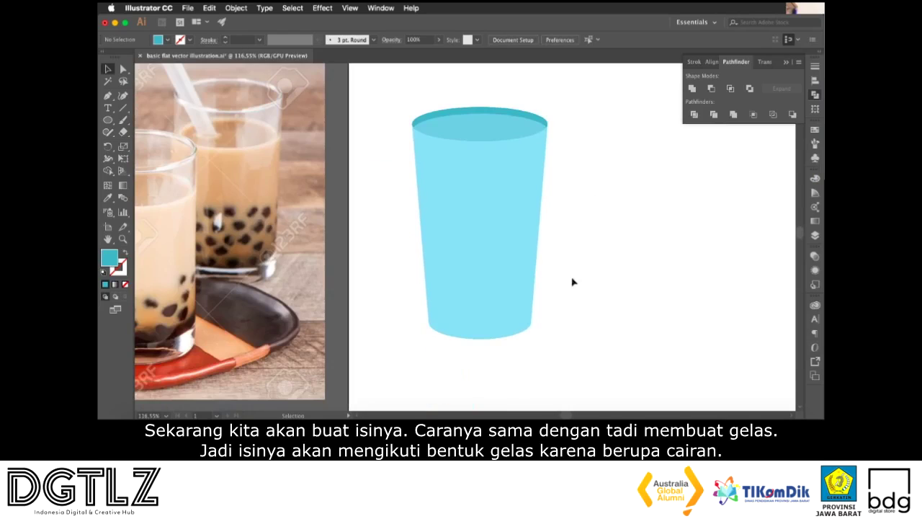
scroll(558, 292, "down", 2)
scroll(558, 291, "left", 2)
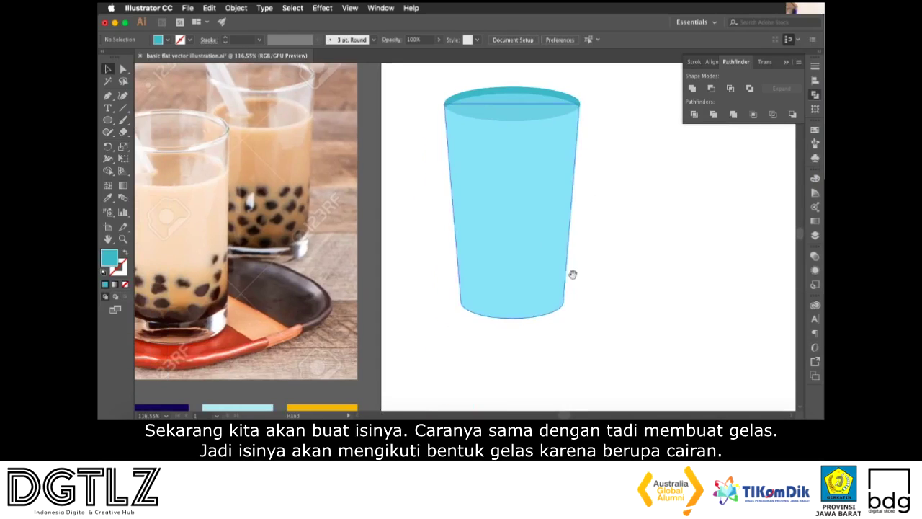
key("super+minus")
left_click(436, 262)
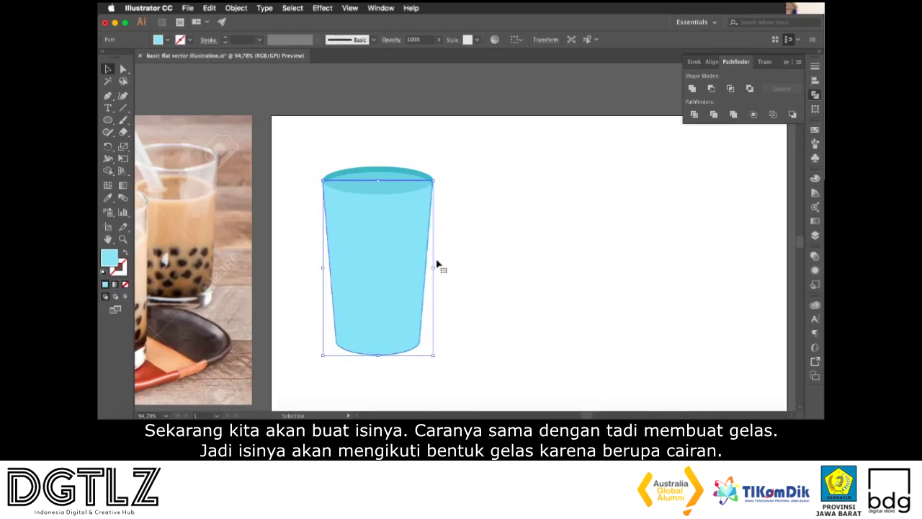
scroll(470, 267, "up", 2)
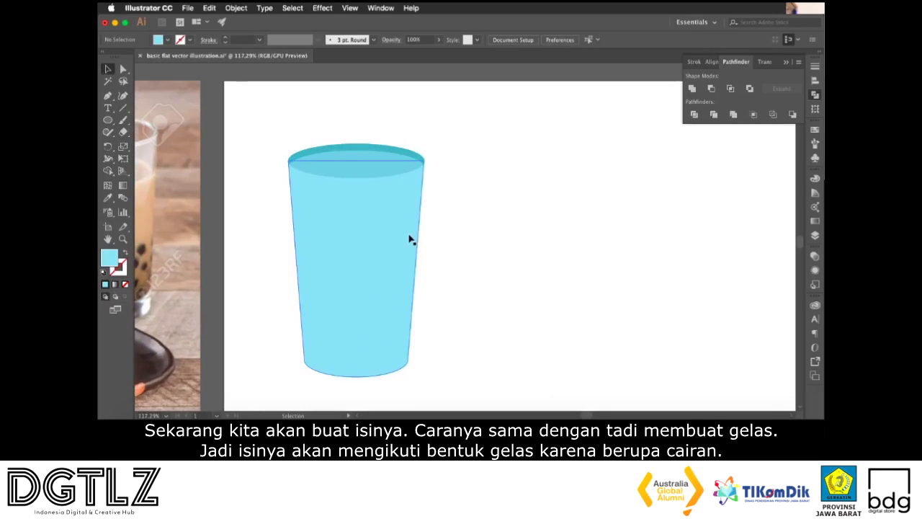
left_click(464, 276)
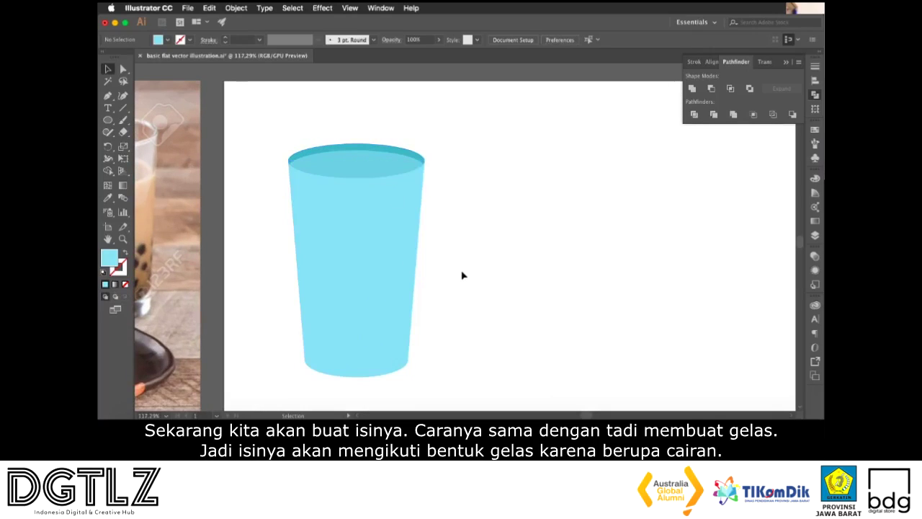
left_click_drag(453, 296, 484, 263)
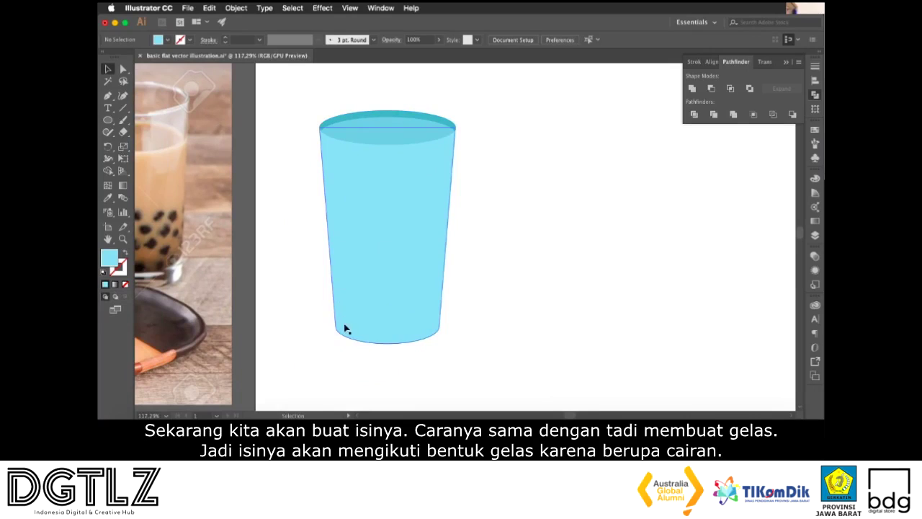
Step: Duplicate the glass body in front and scale the copy down around its centre to form the liquid
left_click(377, 289)
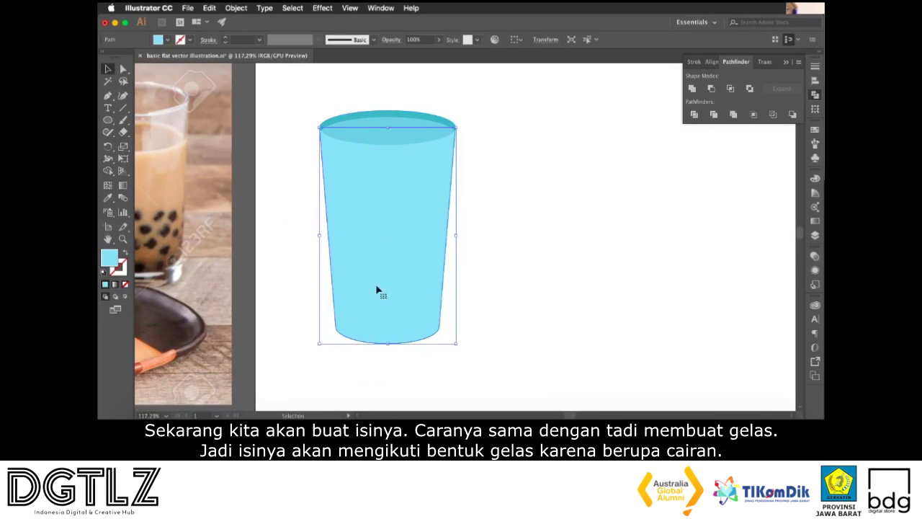
left_click(472, 242)
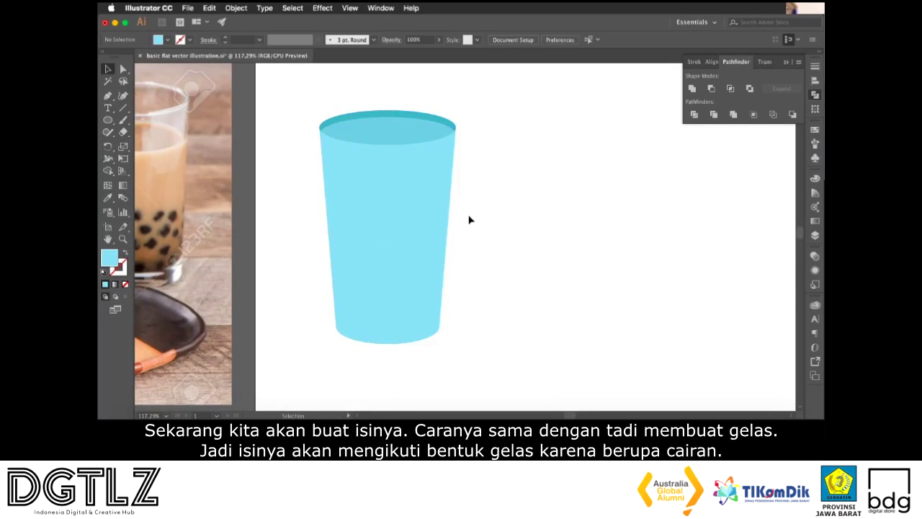
key("super+a")
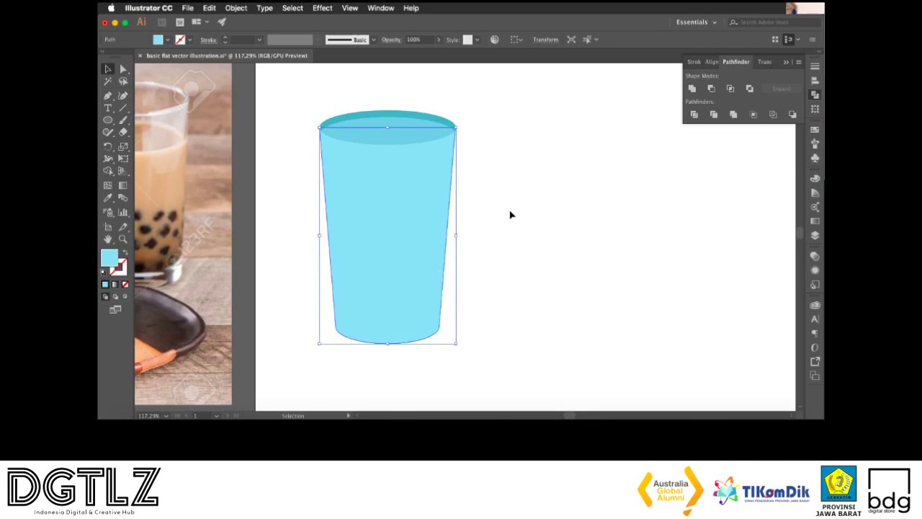
key("a")
key("v")
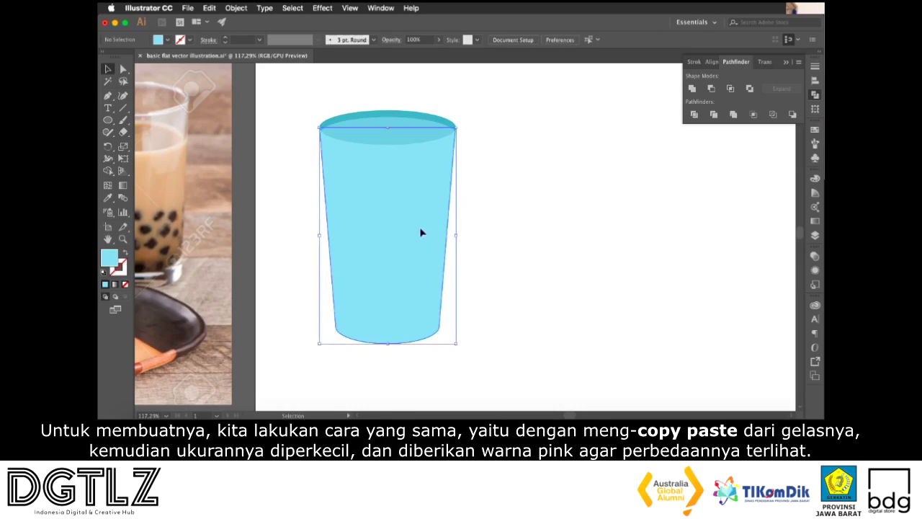
left_click_drag(455, 129, 449, 140)
Step: Fill the smaller inner glass shape with the palette's pink using the Eyedropper
scroll(476, 178, "down", 5)
scroll(475, 178, "left", 5)
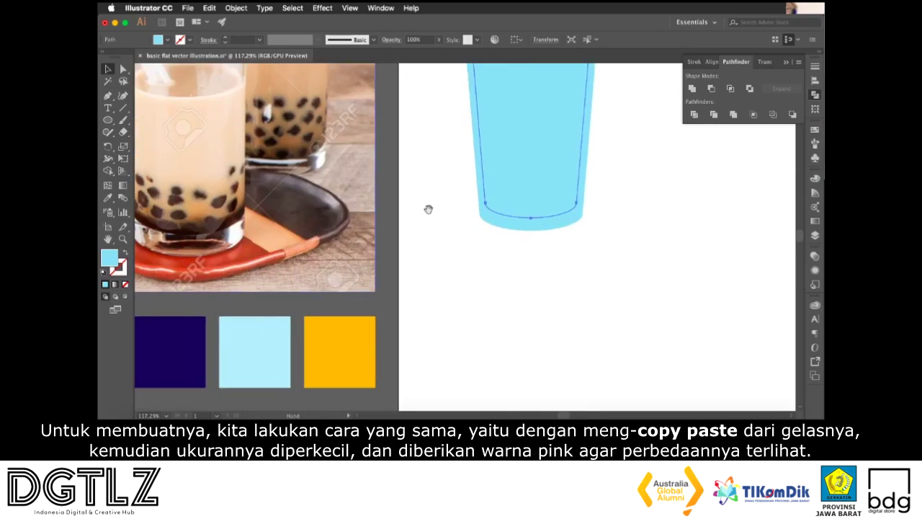
key("i")
scroll(349, 288, "down", 2)
scroll(348, 288, "left", 4)
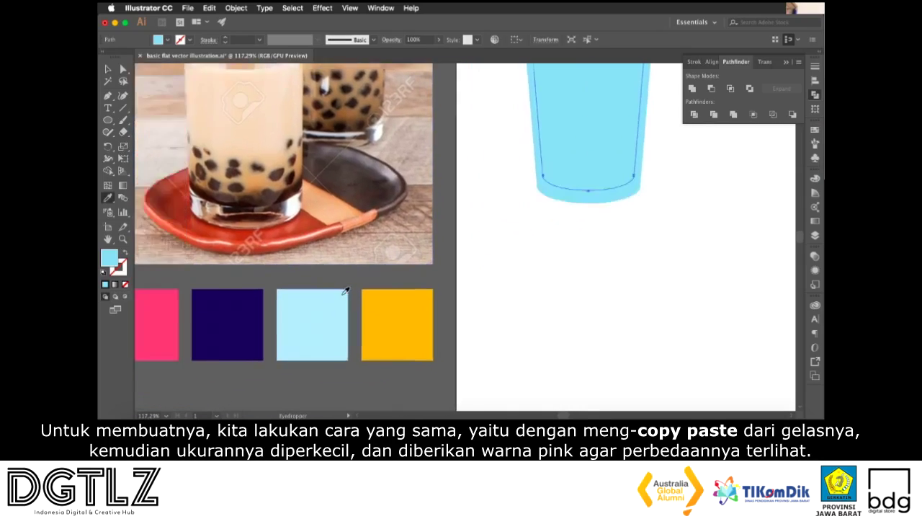
left_click(165, 309)
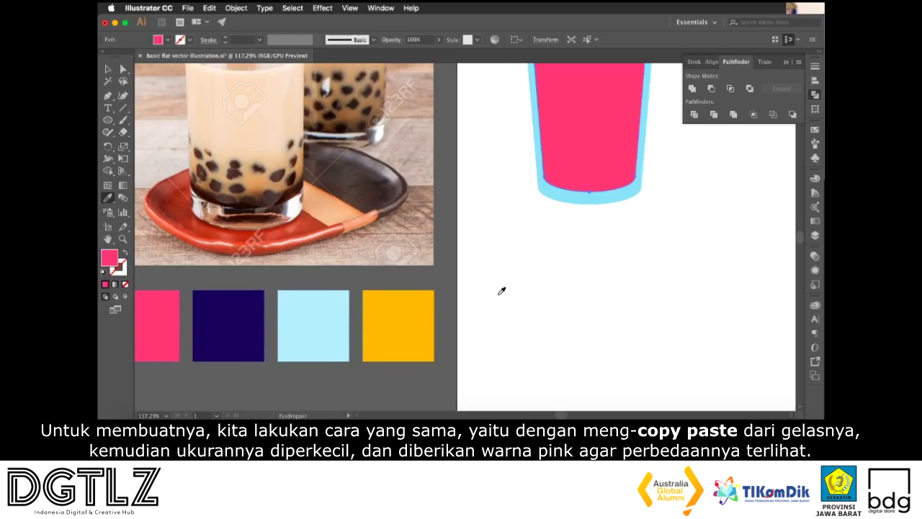
key("v")
left_click(679, 170)
Step: Shift the pink liquid shape slightly downward inside the glass
scroll(620, 276, "up", 3)
scroll(667, 197, "up", 1)
left_click(539, 182)
left_click_drag(541, 164, 542, 167)
left_click(632, 189)
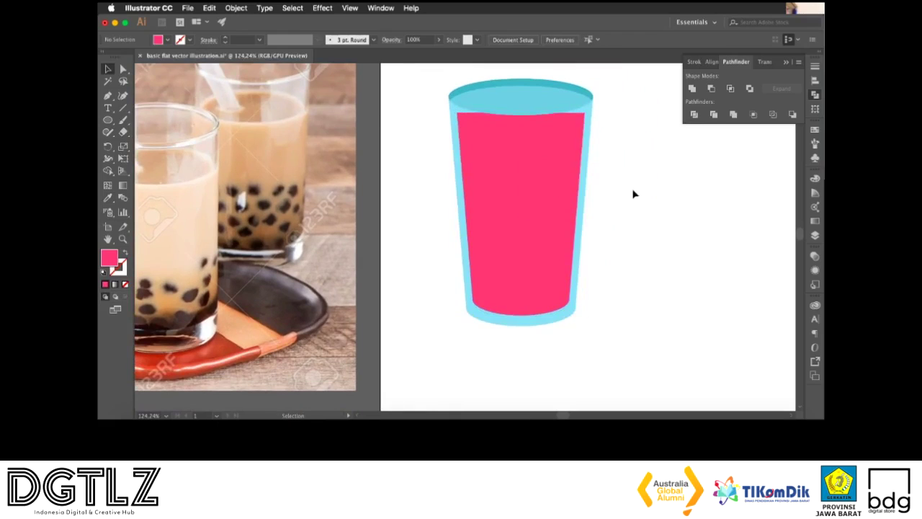
scroll(627, 180, "right", 2)
scroll(626, 180, "up", 1)
left_click(531, 163)
left_click(617, 202)
scroll(618, 202, "right", 2)
scroll(617, 202, "up", 1)
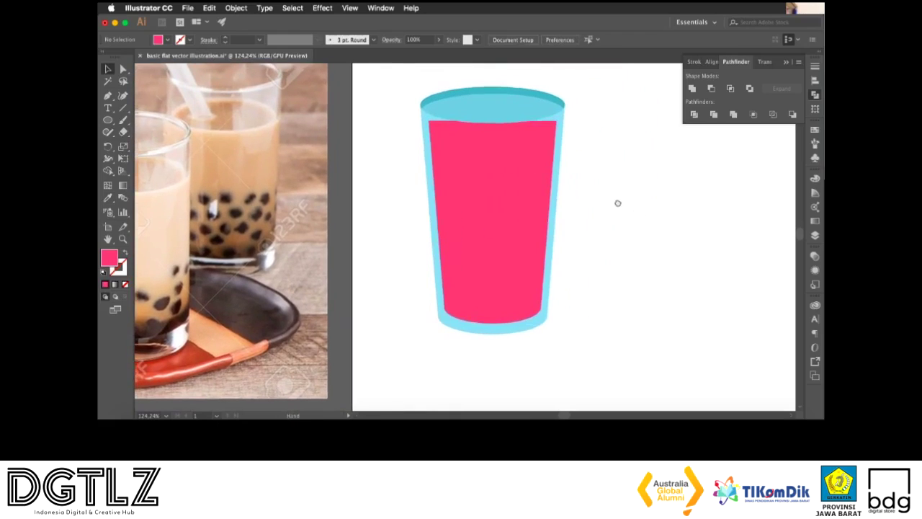
left_click(449, 149)
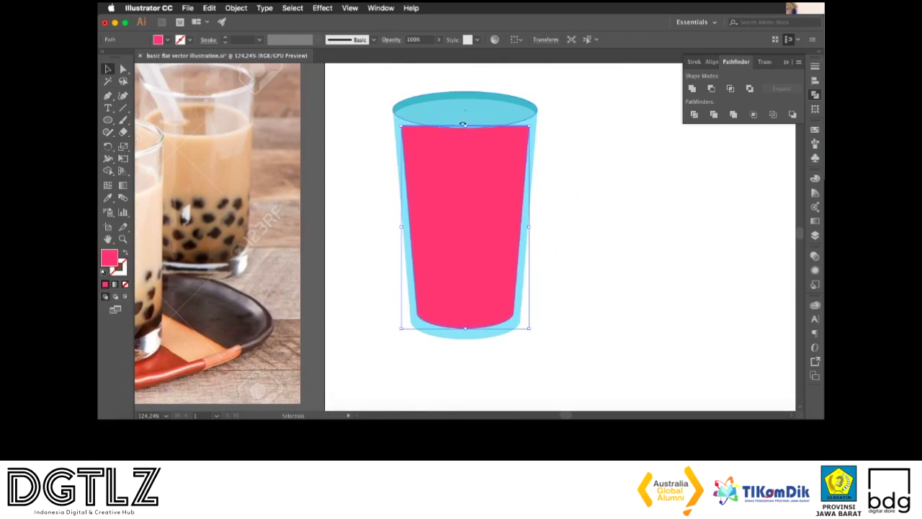
left_click(679, 232)
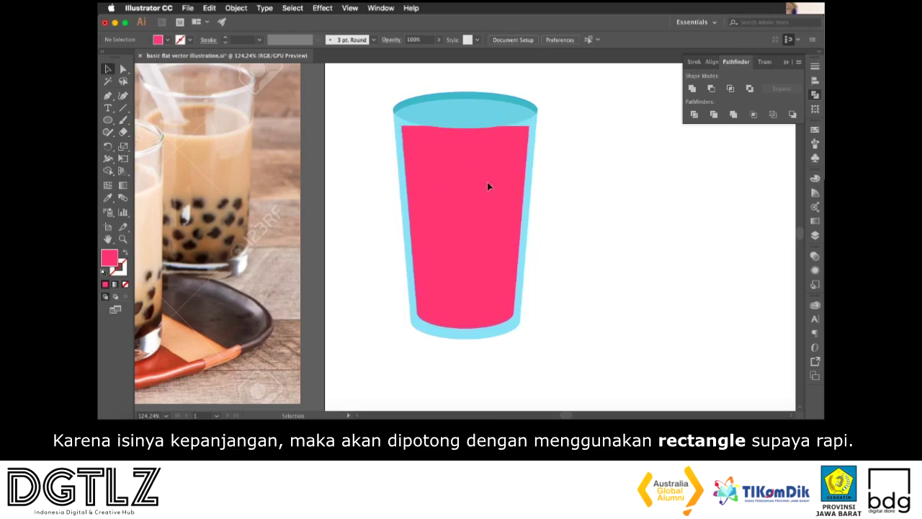
Step: Draw a rectangle wider than the glass over the upper part of the pink liquid, ending just above mid-glass
left_click(453, 206)
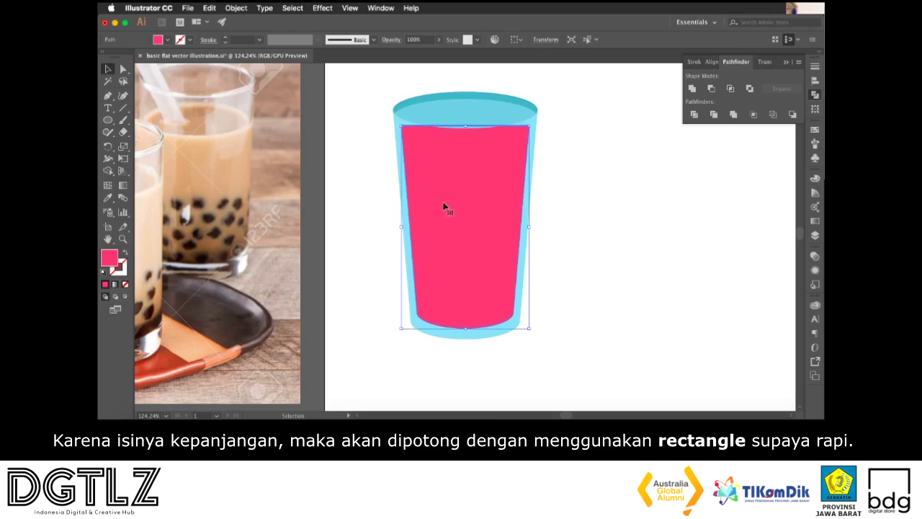
left_click_drag(105, 124, 132, 118)
left_click_drag(368, 110, 568, 203)
key("v")
left_click(563, 234)
left_click(535, 200)
Step: Try cutting the rectangle out of the pink liquid shape with Minus Front
left_click(498, 234, "shift")
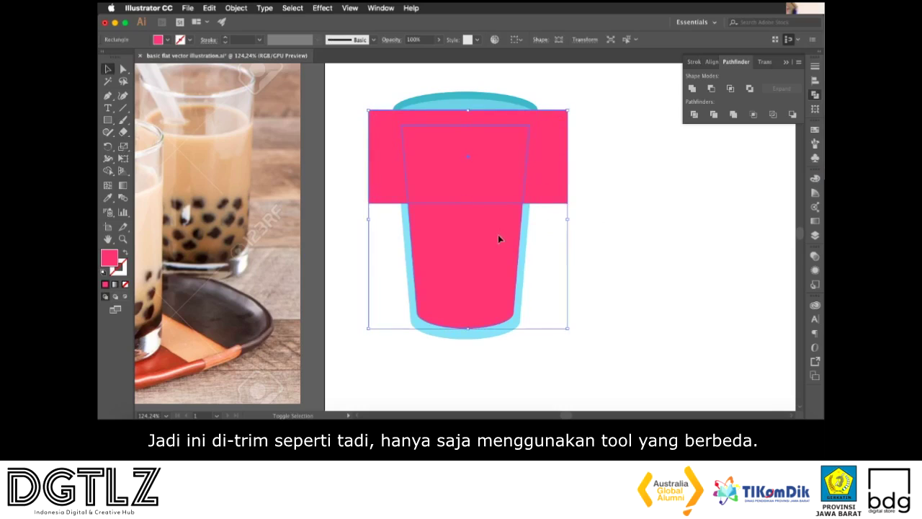
left_click(713, 91)
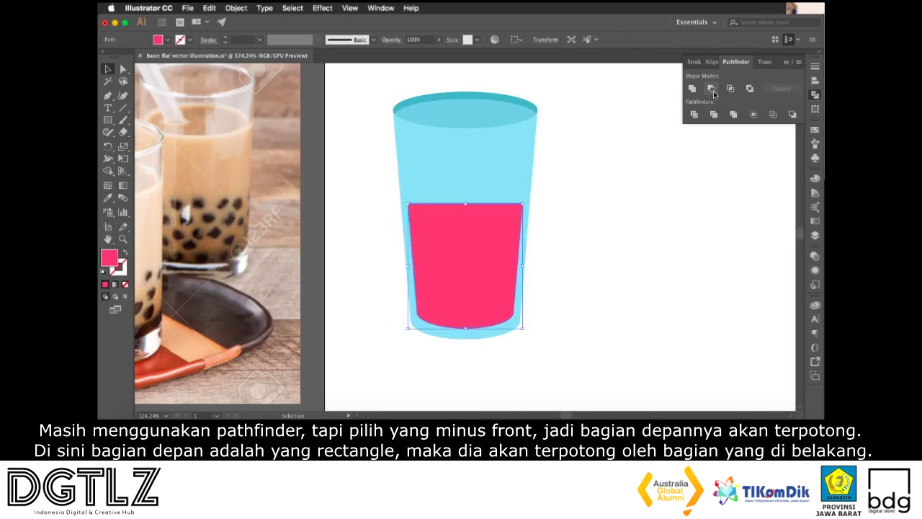
key("super+z")
Step: Trim the upper part of the pink liquid by subtracting the overlapping rectangle with Pathfinder's Minus Front
left_click(627, 179)
left_click(531, 185)
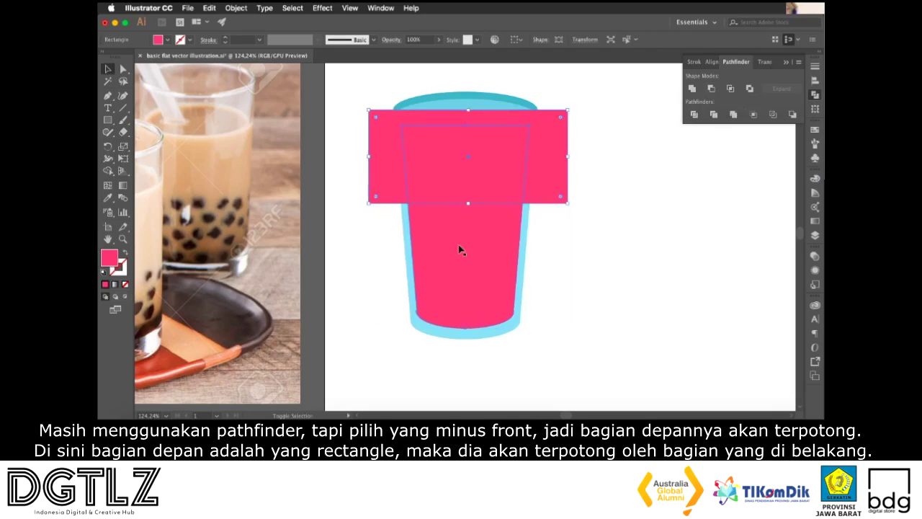
left_click(462, 248, "shift")
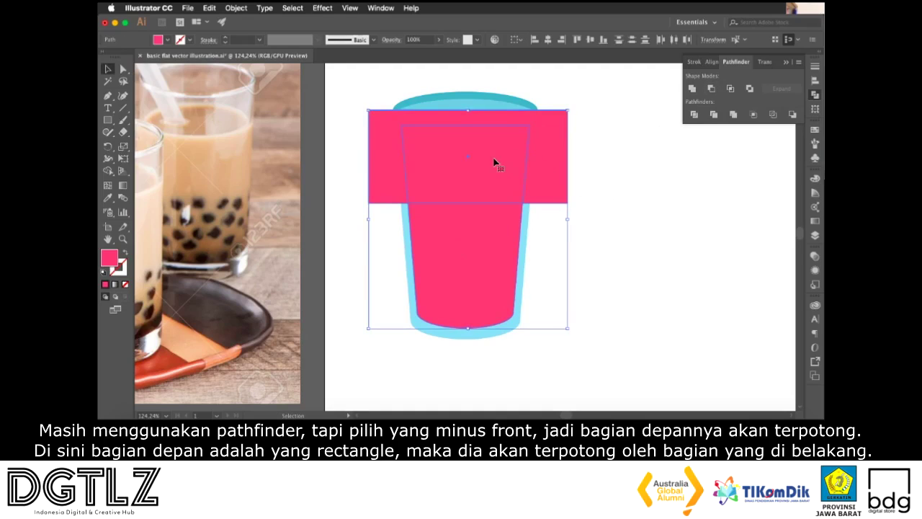
left_click(711, 88)
left_click(624, 244)
left_click_drag(646, 286, 603, 281)
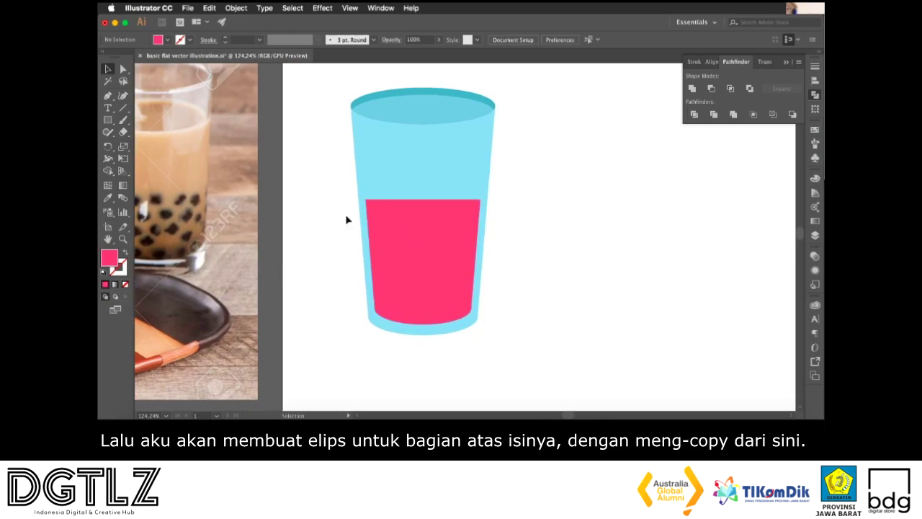
Step: Duplicate the glass's rim ellipse and place the copy down at the liquid's top edge
left_click_drag(107, 120, 170, 144)
key("v")
left_click(401, 118)
key("a")
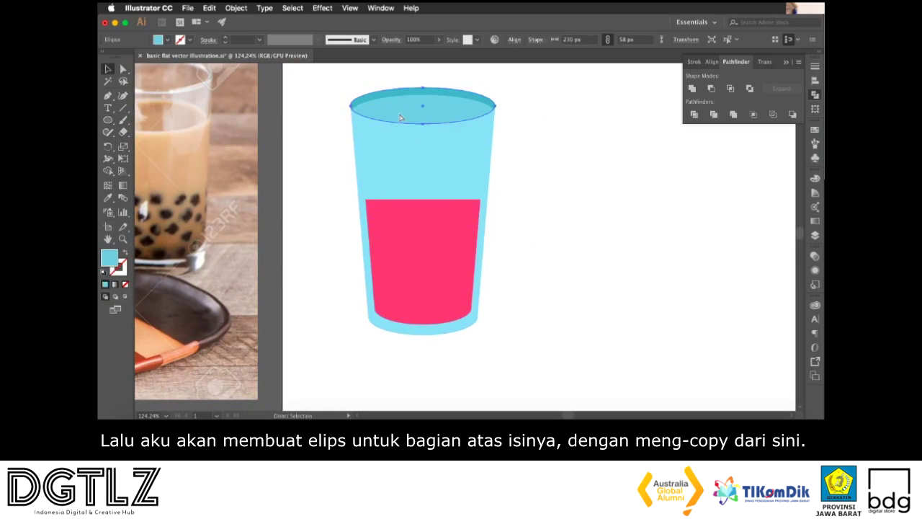
key("v")
left_click_drag(426, 119, 440, 204)
Step: Scale the copied ellipse down proportionally and align its left end with the upper left corner of the liquid
left_click_drag(495, 180, 476, 180)
scroll(432, 239, "up", 4)
left_click_drag(451, 137, 446, 158)
mouse_move(518, 127)
left_mouse_down()
mouse_move(543, 116)
mouse_move(457, 178)
mouse_move(534, 114)
mouse_move(532, 125)
left_mouse_up()
left_click(577, 219)
scroll(572, 216, "up", 2)
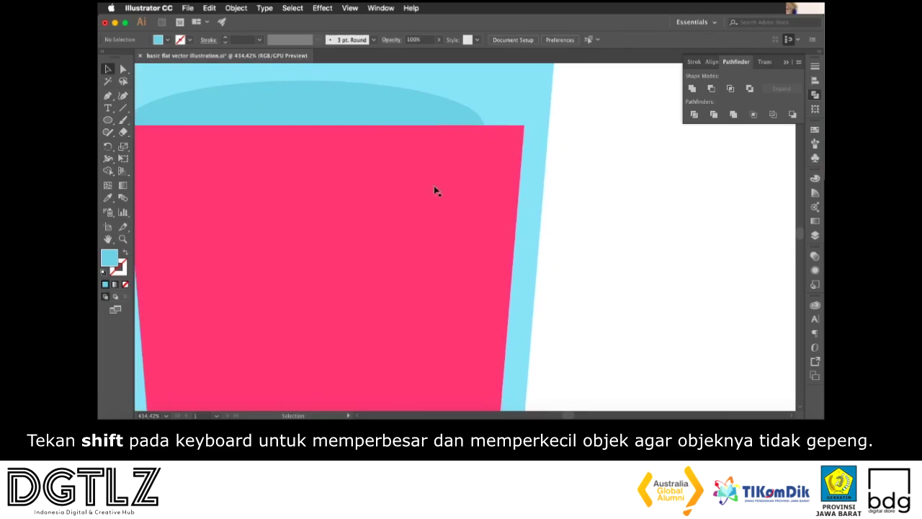
Step: Try resizing the copied ellipse to reach the liquid's upper right corner
scroll(434, 191, "up", 2)
scroll(434, 191, "left", 3)
left_click(504, 148)
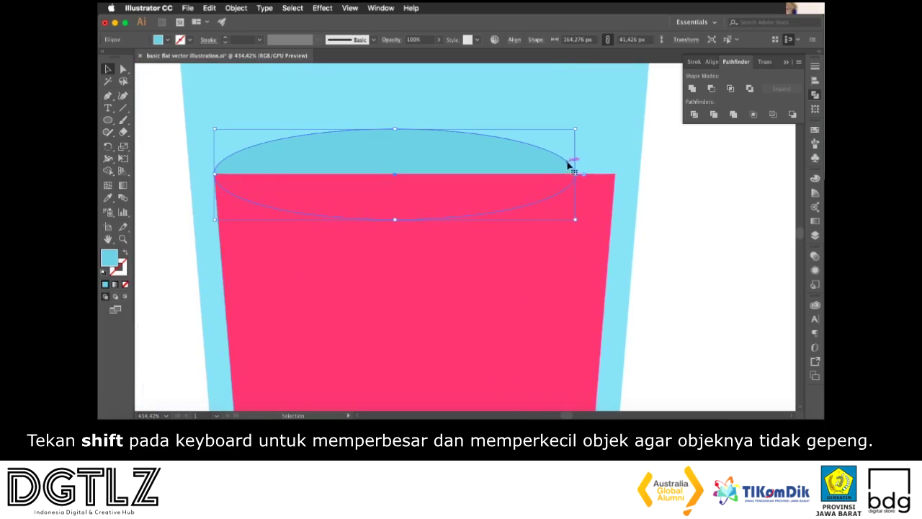
left_click_drag(574, 174, 338, 178)
key("super+z")
left_click_drag(575, 131, 603, 108)
key("super+z")
Step: Scale the ellipse to the liquid's width, about 182.7 by 46.1 px, and centre it vertically on the liquid's top edge
key("v")
left_click(696, 247)
scroll(626, 191, "up", 3)
left_click(519, 160)
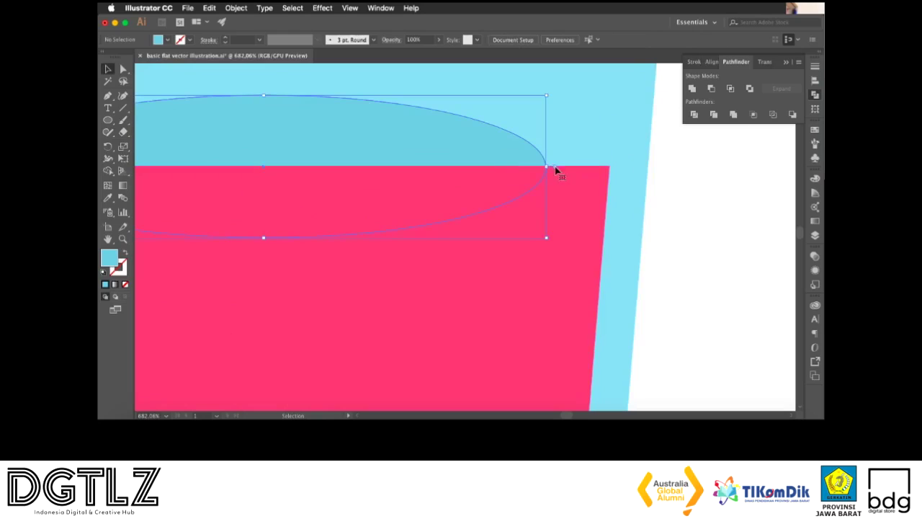
left_click_drag(548, 96, 612, 97)
scroll(656, 205, "up", 2)
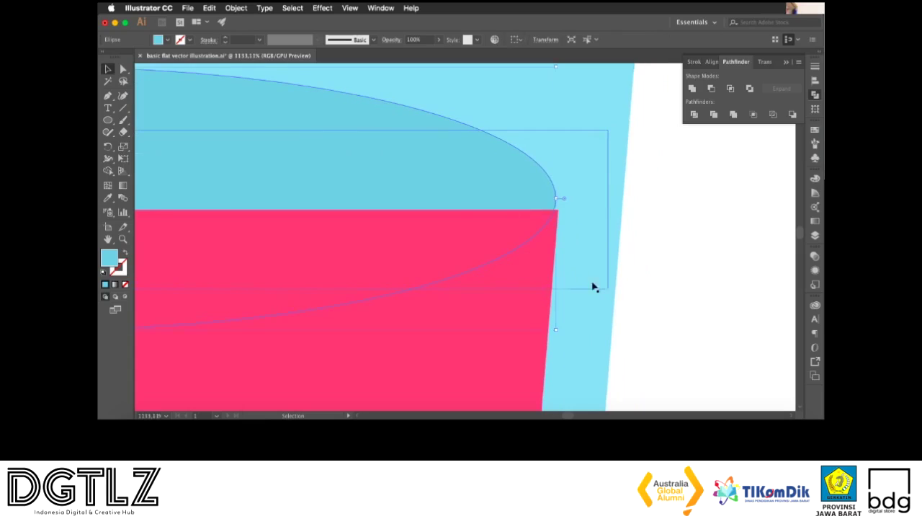
left_click_drag(555, 331, 562, 332)
scroll(665, 301, "down", 5)
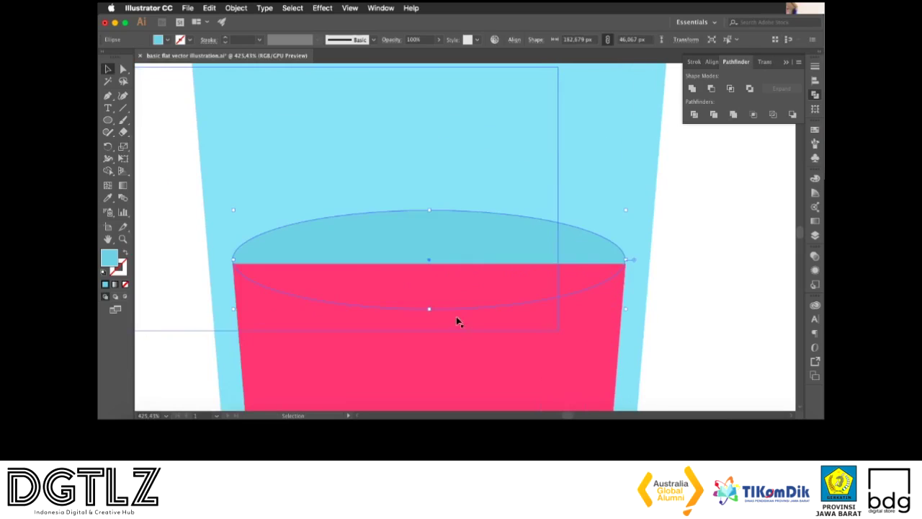
left_click_drag(480, 249, 482, 254)
left_click(706, 286)
Step: Bring the liquid's surface ellipse to the front of the stacking order
left_click(517, 264)
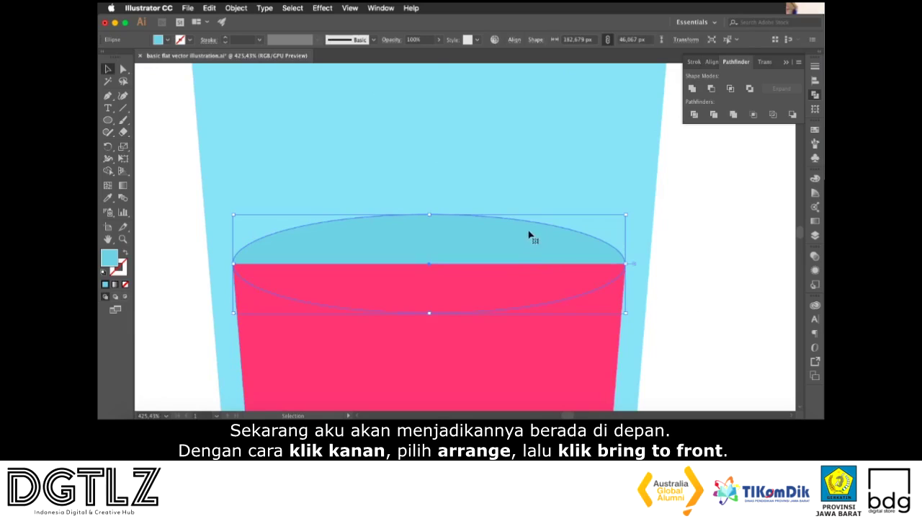
right_click(517, 235)
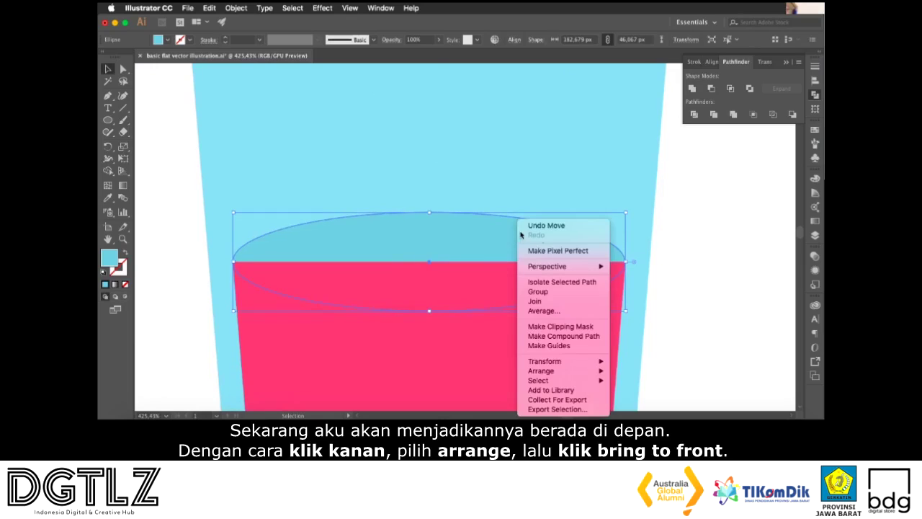
right_click(498, 249)
right_click(497, 243)
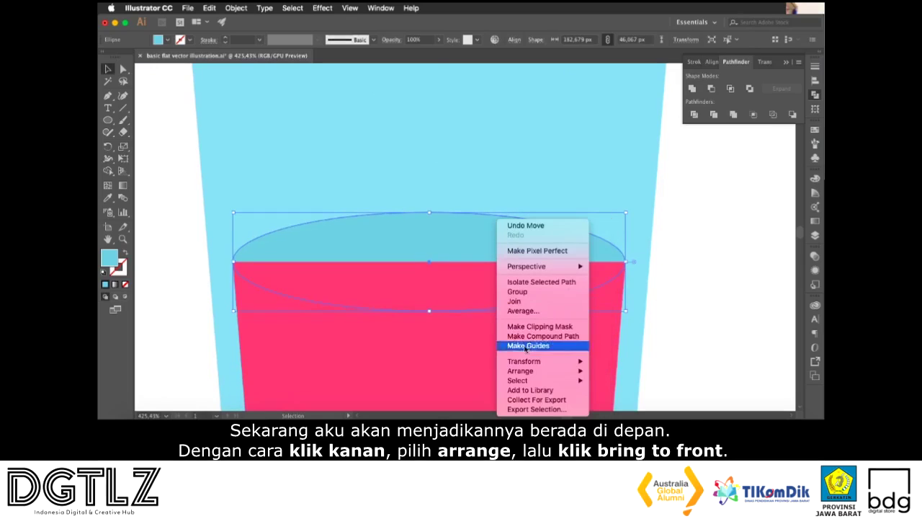
mouse_move(522, 370)
left_click(618, 365)
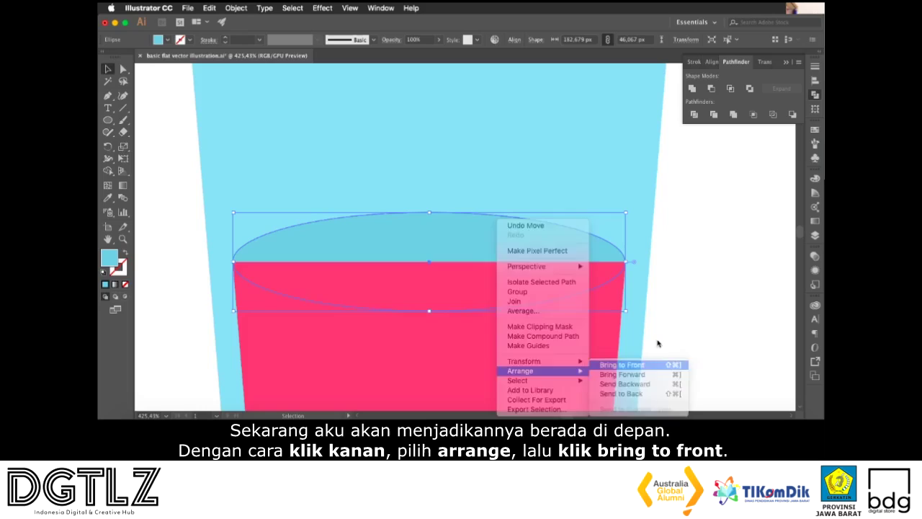
Step: Fill the surface ellipse with the liquid's pink using the Eyedropper
key("i")
scroll(560, 232, "down", 3)
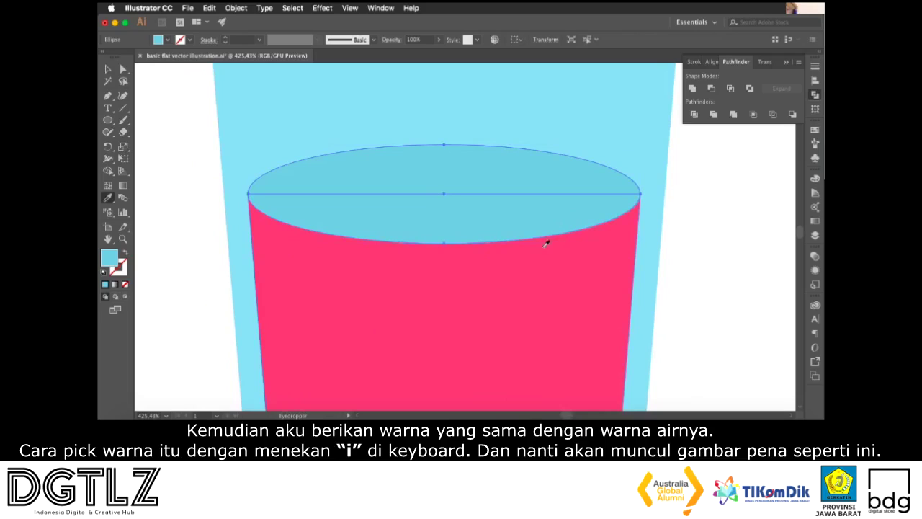
left_click(474, 276)
key("v")
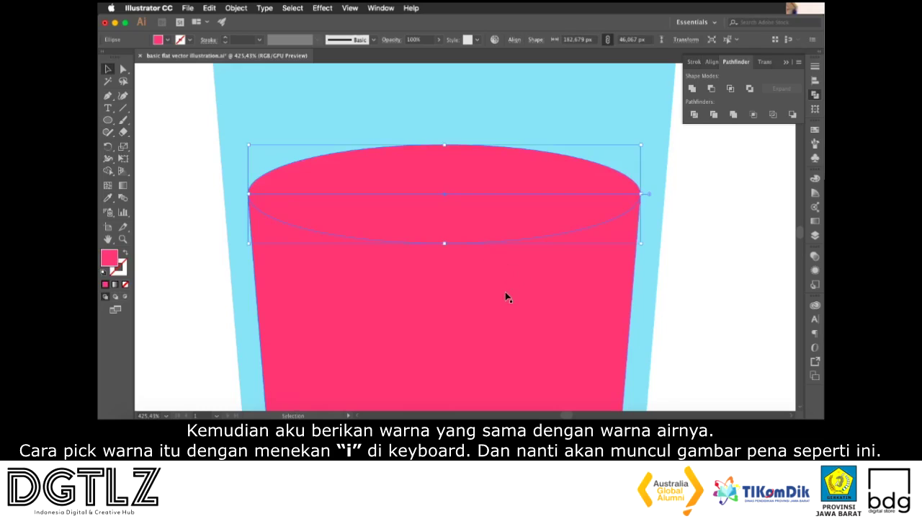
key("i")
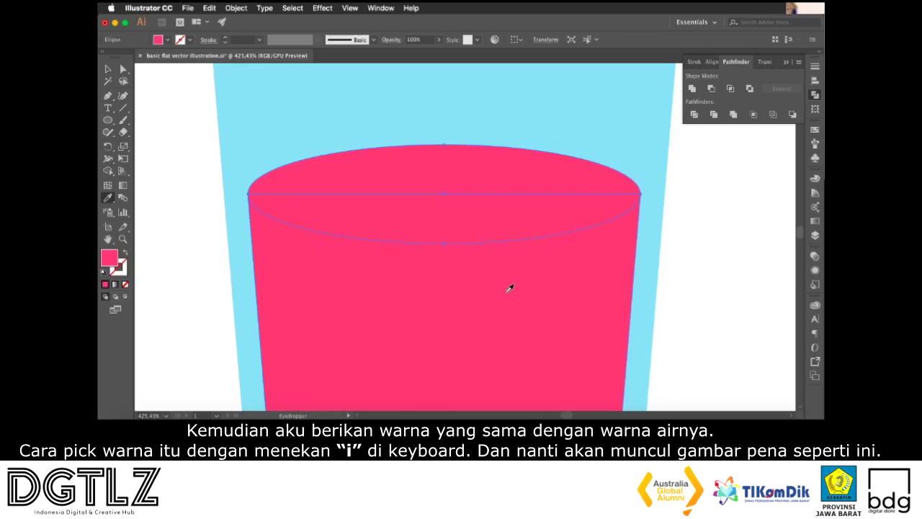
scroll(509, 288, "up", 5)
scroll(510, 288, "down", 6)
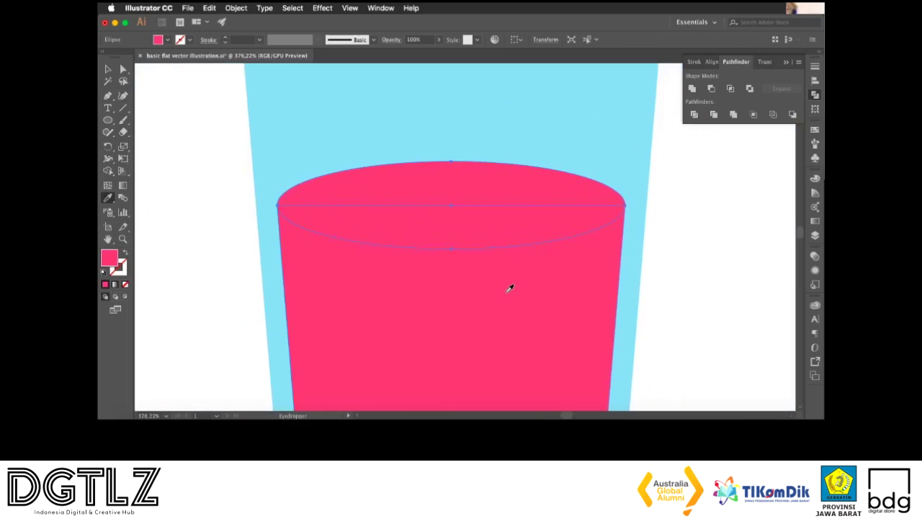
key("v")
left_click(684, 265)
scroll(684, 265, "down", 4)
key("space")
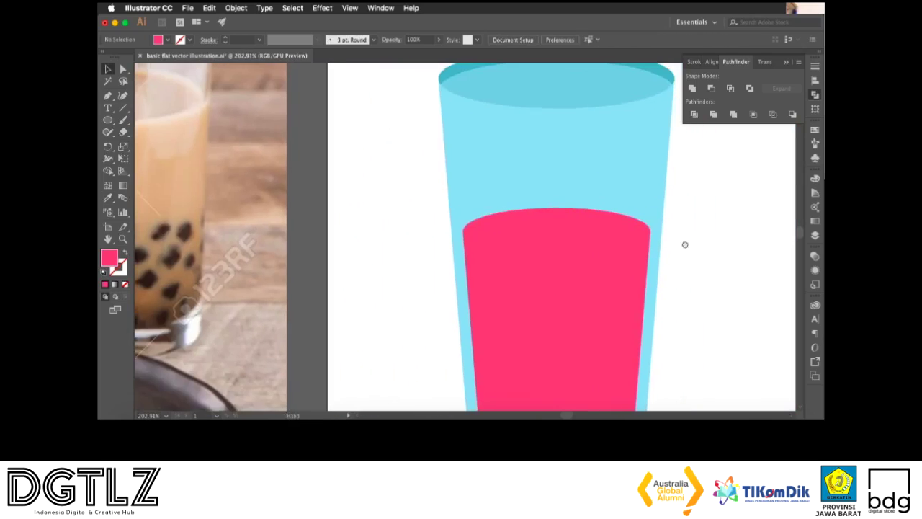
scroll(585, 215, "down", 3)
left_click(483, 221)
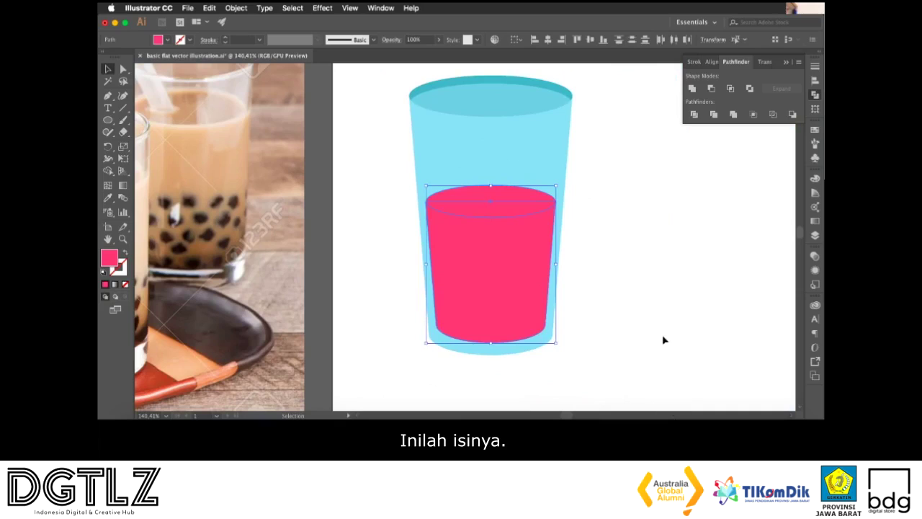
left_click(639, 315)
Step: Recolour the liquid's surface ellipse to a deeper pink, #EF4572, in the Color Picker
scroll(433, 255, "down", 1)
left_click(413, 241)
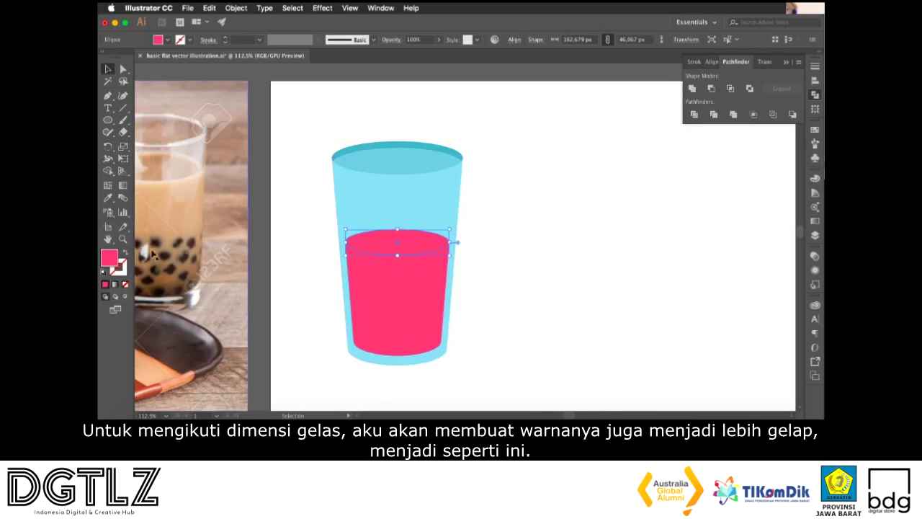
double_click(108, 257)
left_click_drag(637, 180, 640, 183)
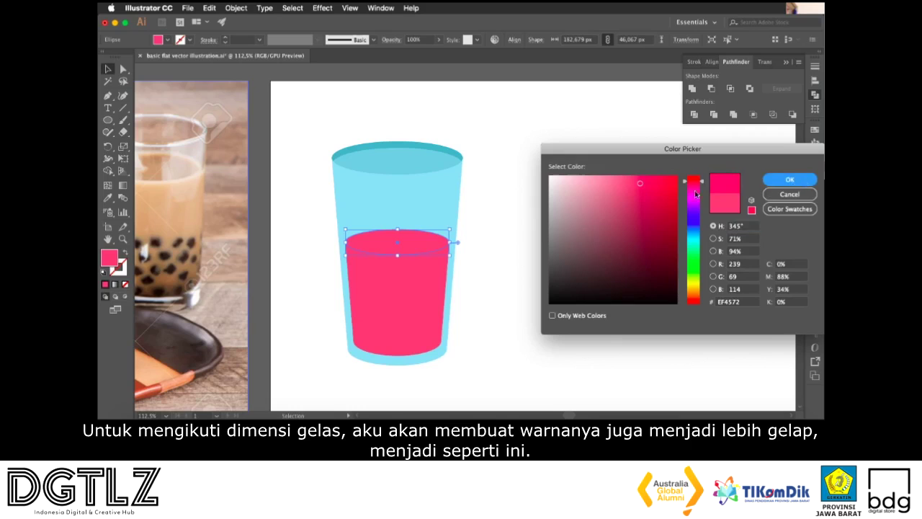
key("Return")
left_click(554, 266)
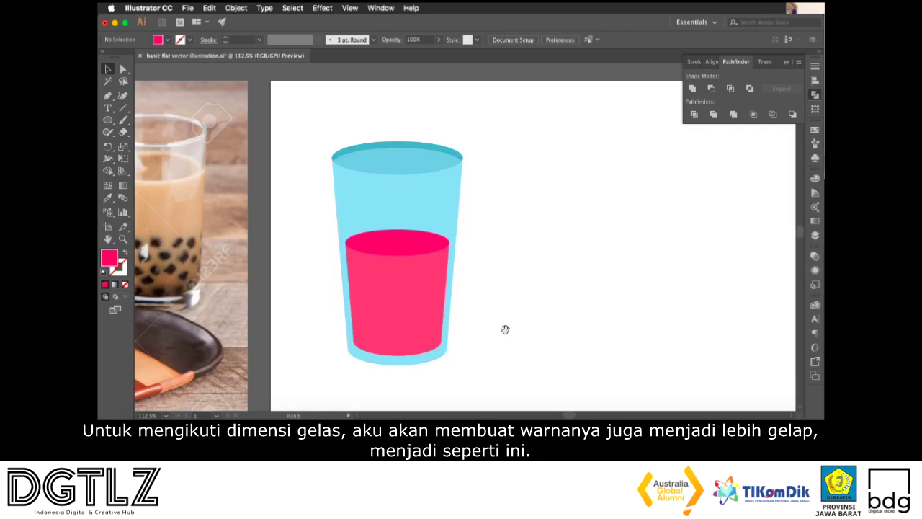
Step: Draw a circle about 41.6 px in diameter on the blank artboard to the right of the glass for the bubble
left_click_drag(505, 329, 545, 302)
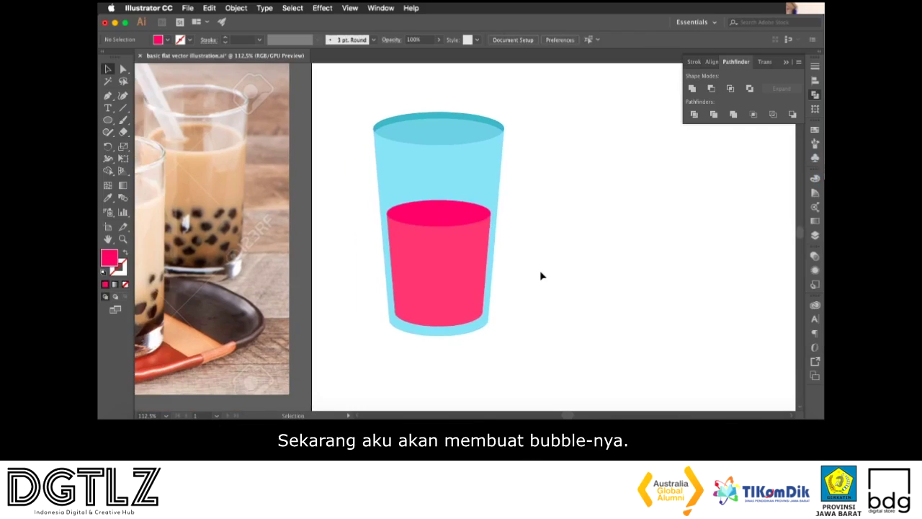
scroll(542, 275, "up", 3)
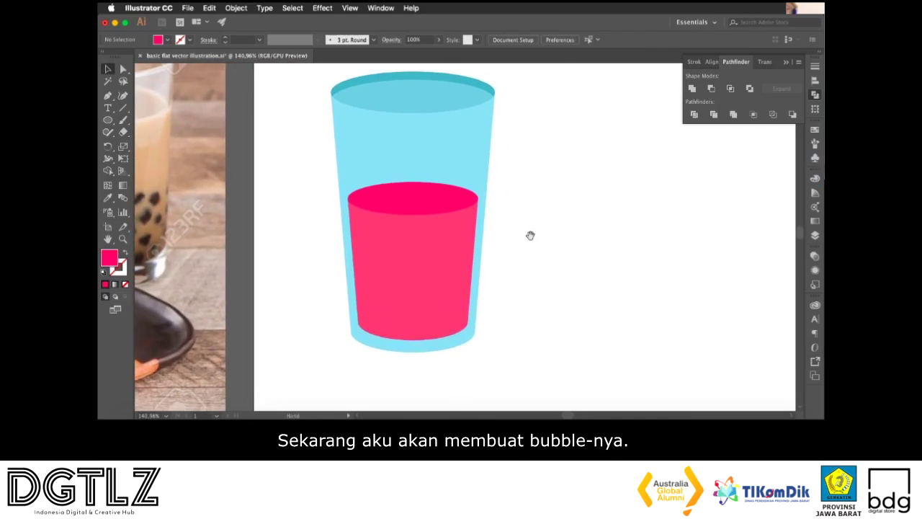
scroll(575, 221, "left", 5)
scroll(519, 243, "right", 4)
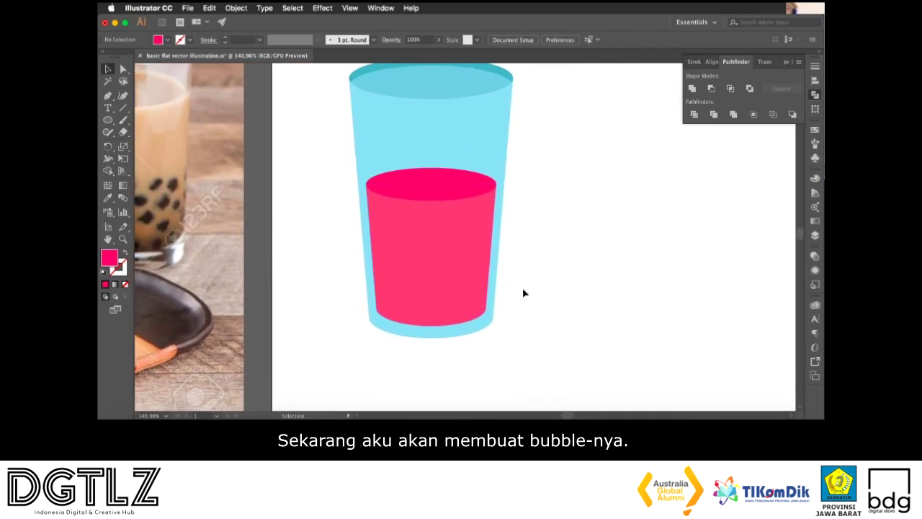
scroll(546, 258, "up", 2)
left_click_drag(524, 244, 520, 242)
left_click(107, 119)
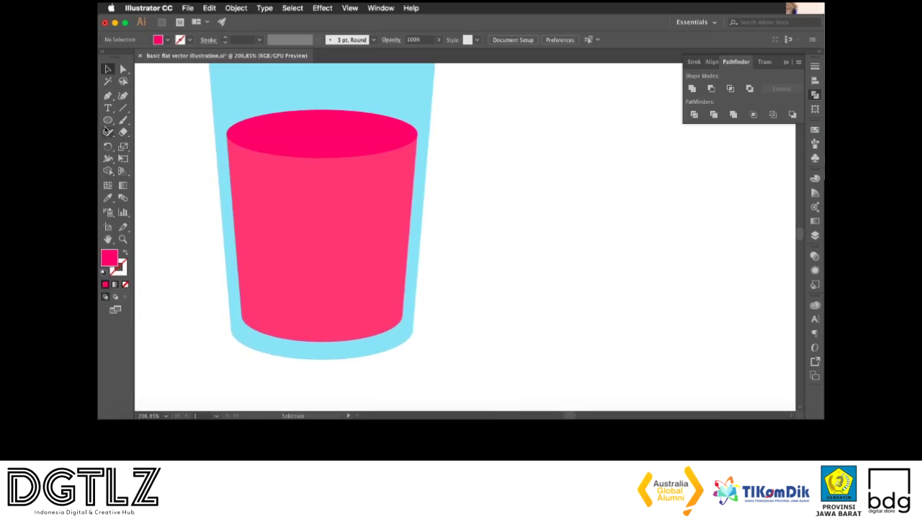
left_click_drag(486, 175, 528, 219)
key("v")
left_click(473, 264)
left_click_drag(400, 328, 470, 314)
Step: Fill the bubble circle with the palette's dark navy blue using the Eyedropper
left_click(579, 194)
left_click_drag(307, 290, 637, 217)
left_click_drag(379, 288, 515, 170)
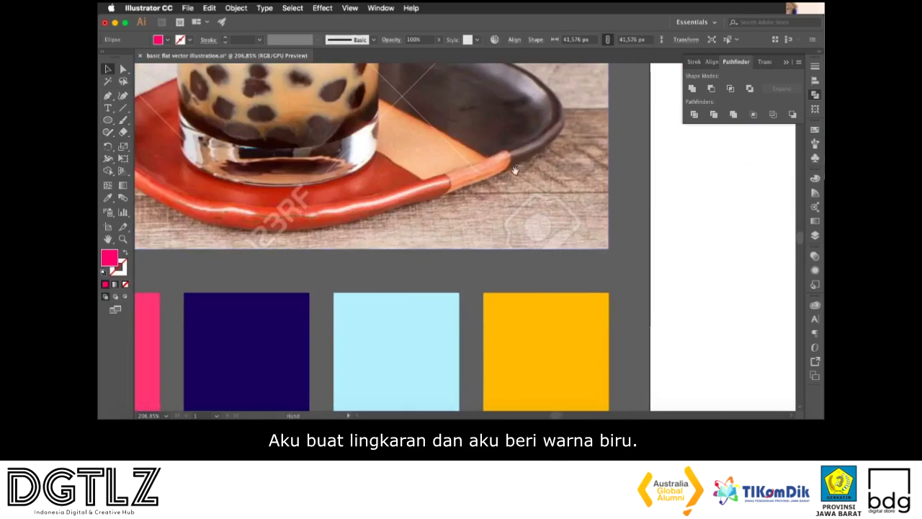
key("i")
left_click(276, 312)
key("super+shift+a")
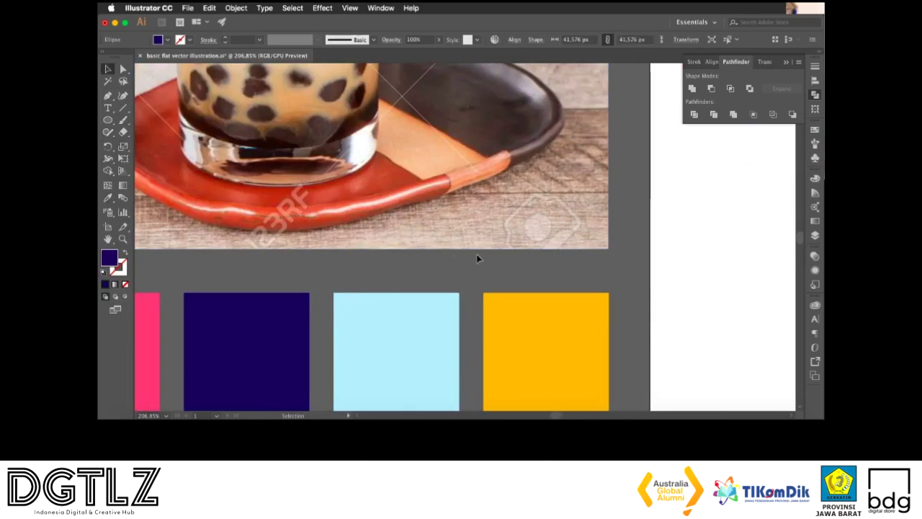
left_click_drag(641, 235, 171, 315)
left_click_drag(405, 291, 276, 368)
scroll(496, 161, "up", 5)
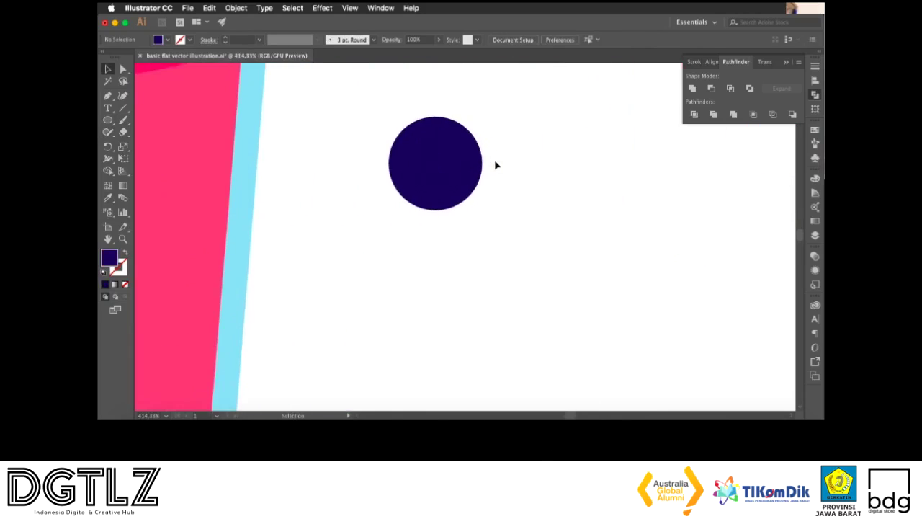
Step: Duplicate the navy bubble circle and offset the copy slightly down and to the right so the two circles overlap
left_click(389, 186)
key("a")
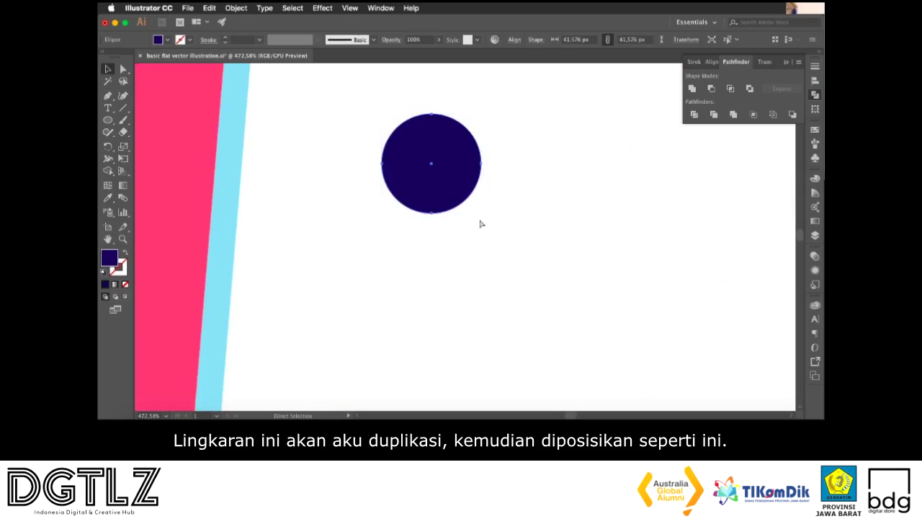
key("v")
left_click(464, 222)
left_click(443, 183)
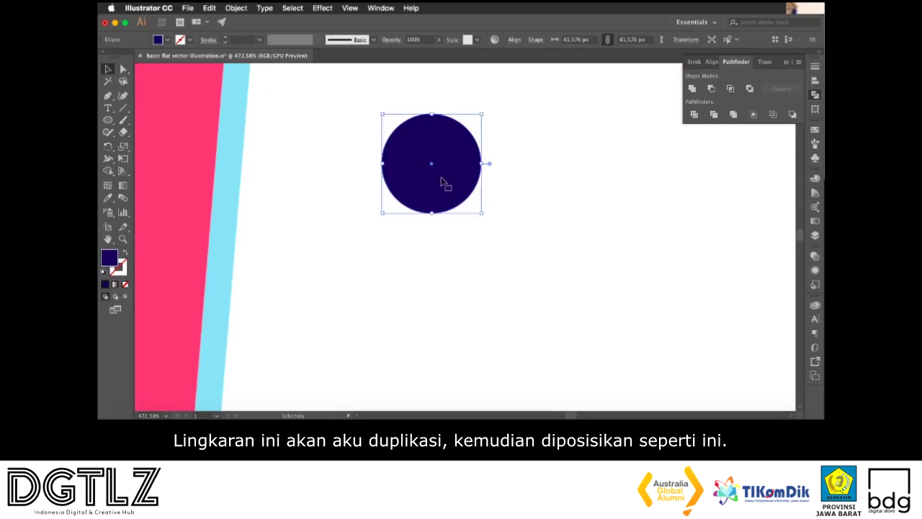
left_click_drag(440, 185, 440, 283)
key("super+z")
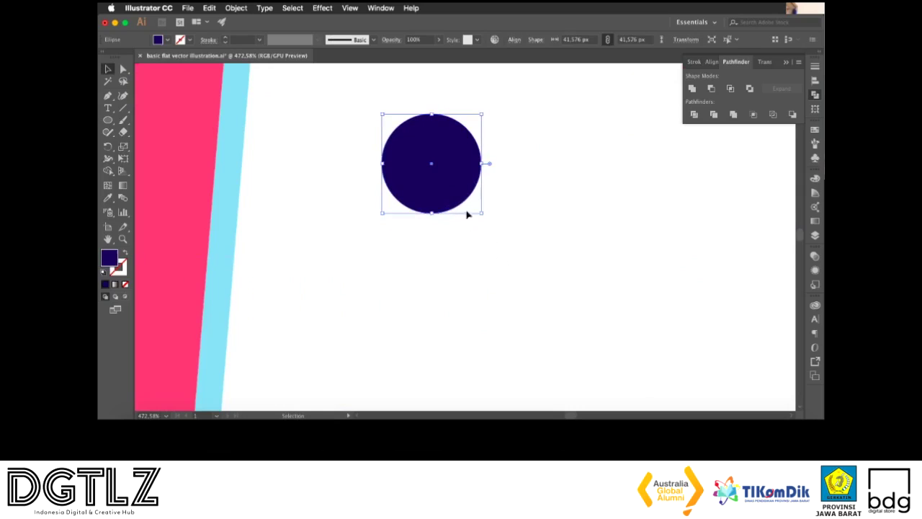
left_click_drag(458, 181, 477, 199)
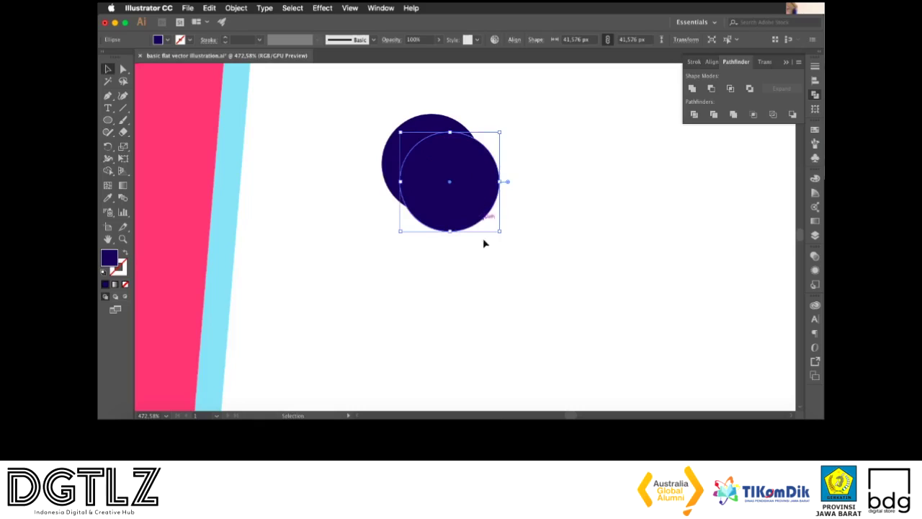
left_click(483, 264)
Step: Trim the two overlapping circles with Pathfinder, leaving the upper-left circle whole and cutting the lower-right one into a crescent
left_click(477, 208)
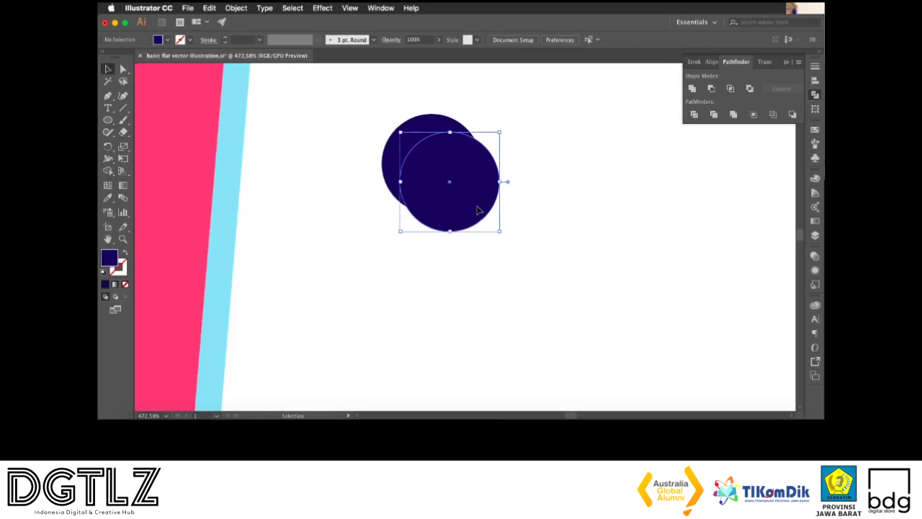
left_click(428, 137, "shift")
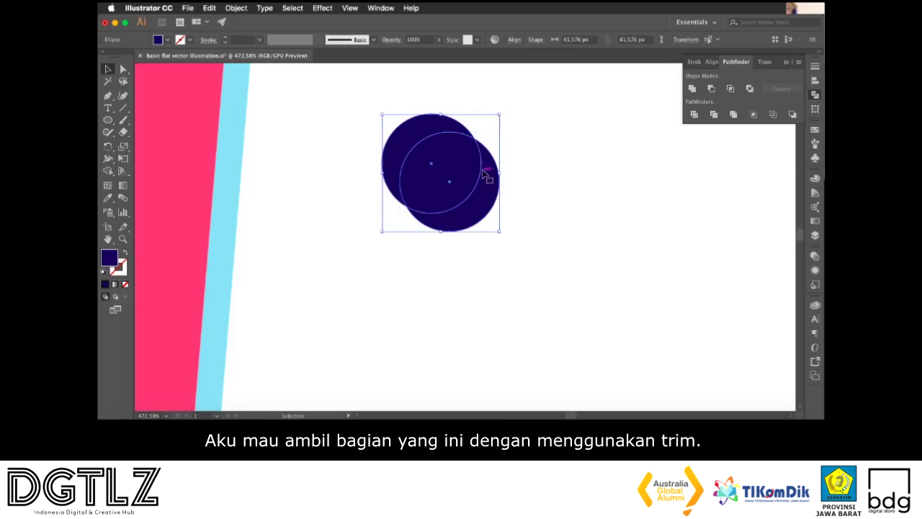
left_click(465, 275)
left_click(449, 180)
left_click(420, 125, "shift")
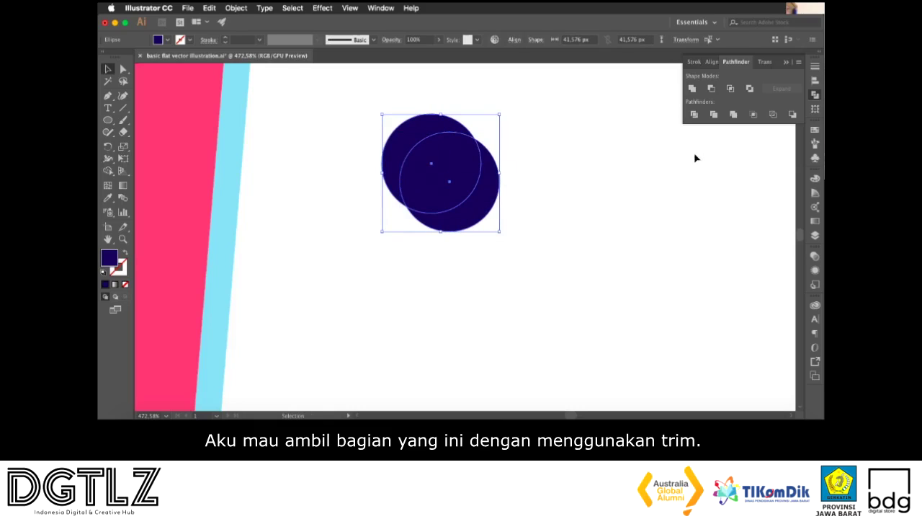
left_click(714, 117)
left_click(613, 204)
left_click(424, 144)
key("a")
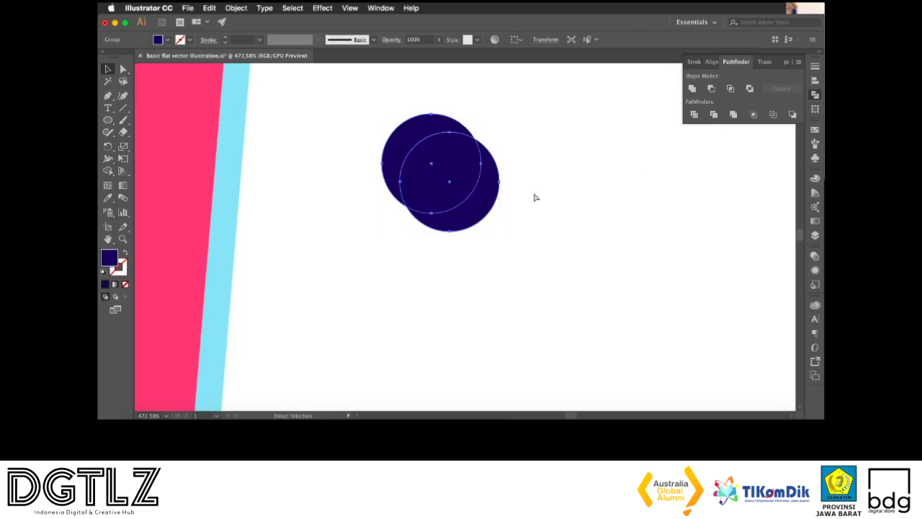
left_click(468, 195)
key("v")
left_click(428, 181)
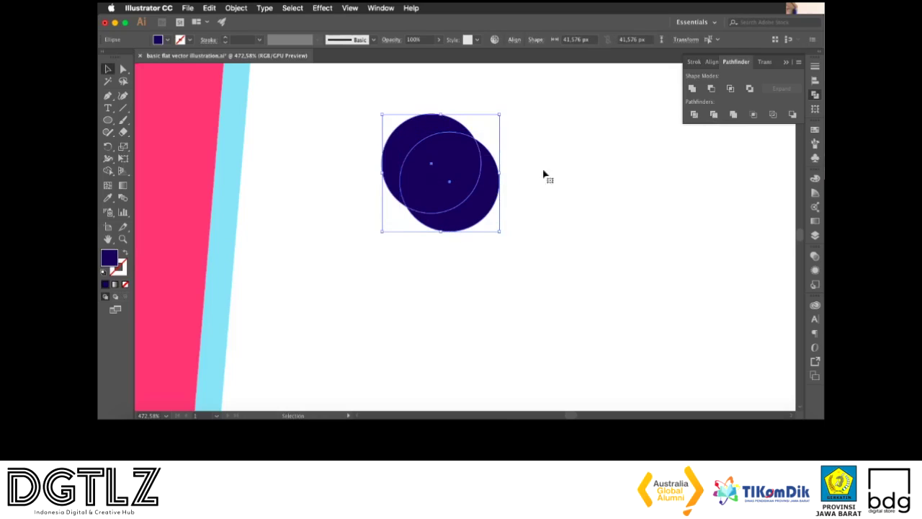
left_click(713, 114)
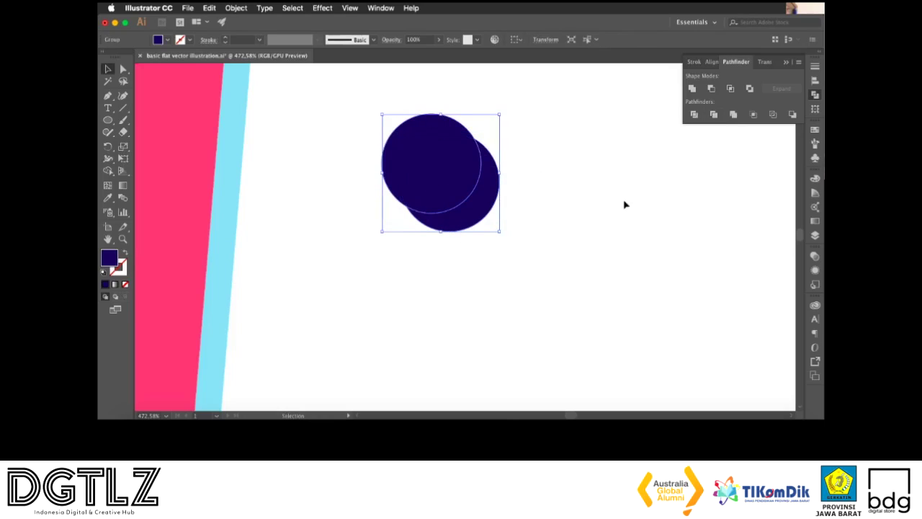
Step: Ungroup the trimmed shapes and pull the crescent away from the full circle, down and to the right
right_click(486, 196)
left_click(513, 265)
left_click(484, 225)
left_click(482, 228)
left_click_drag(468, 229, 515, 272)
left_click(556, 330)
key("ctrl+z")
left_click_drag(473, 200, 435, 166)
left_click(481, 248)
left_click_drag(464, 200, 480, 273)
left_click(480, 272)
left_click_drag(401, 235, 419, 289)
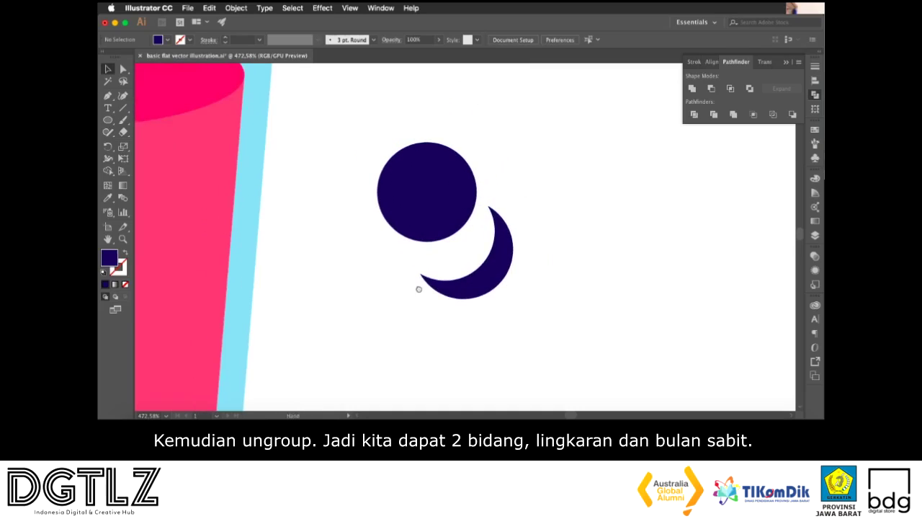
Step: Move the crescent onto the full circle, aligned with its lower-right edge
left_click_drag(497, 295, 461, 229)
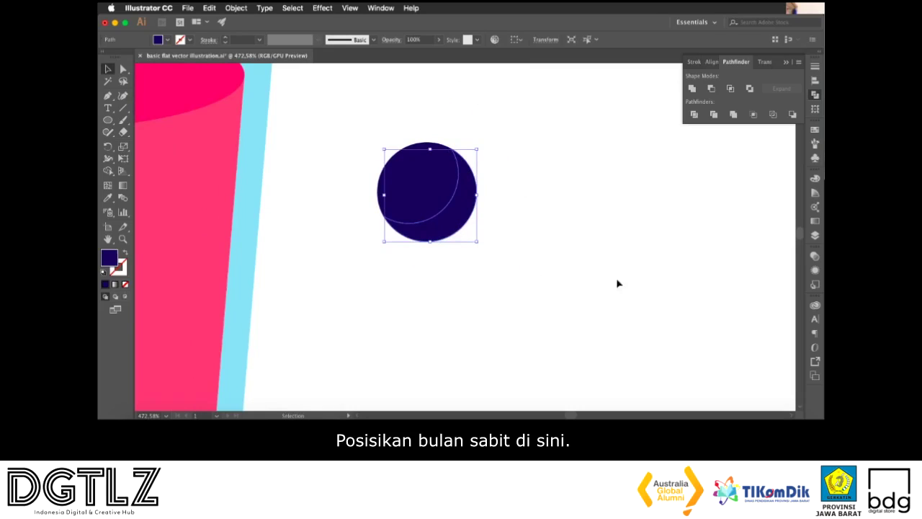
left_click(589, 255)
left_click(446, 219)
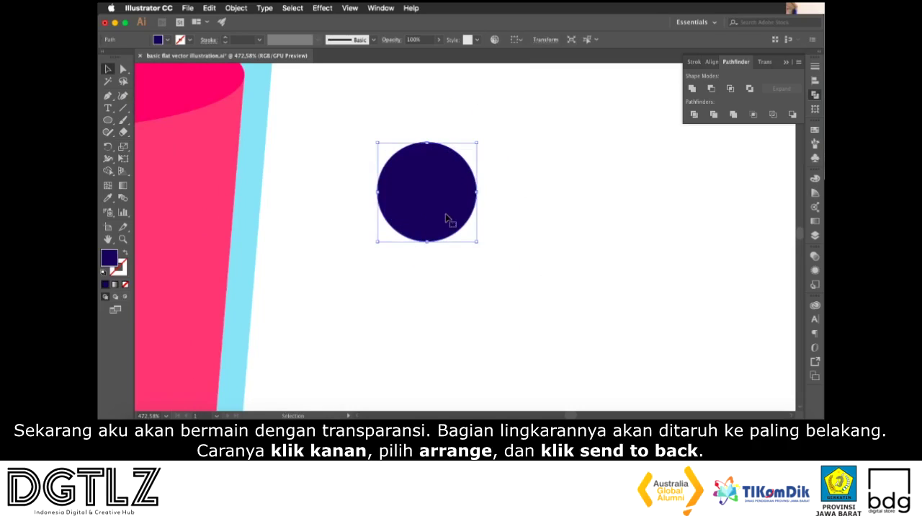
left_click(523, 247)
Step: Send the full bubble circle to the back, behind the crescent
left_click(393, 170)
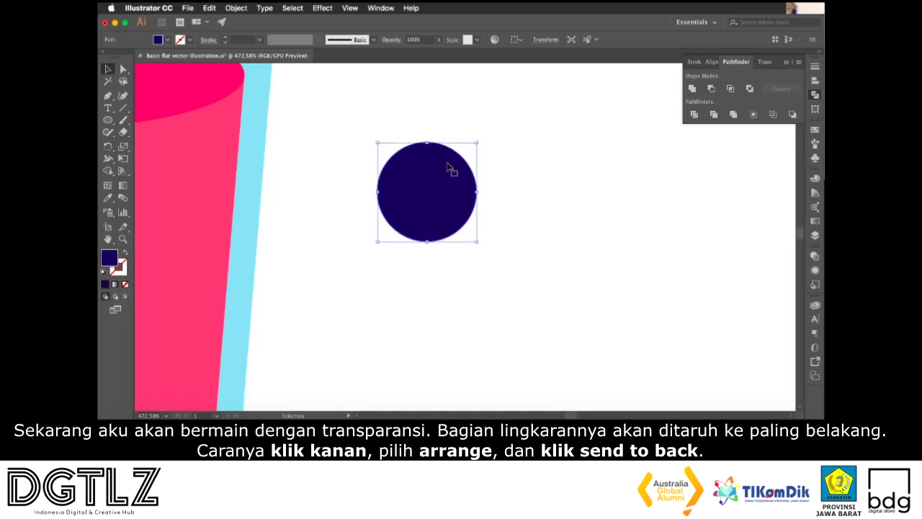
right_click(401, 171)
mouse_move(458, 313)
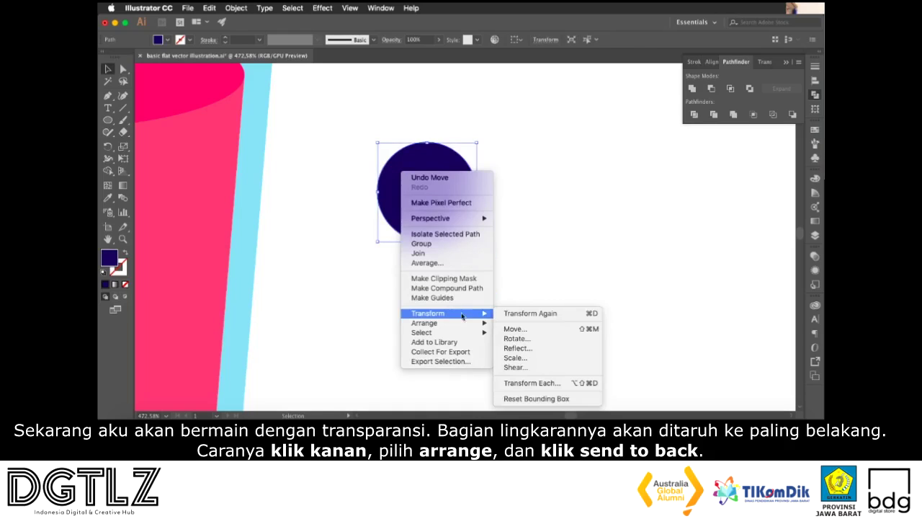
left_click(528, 351)
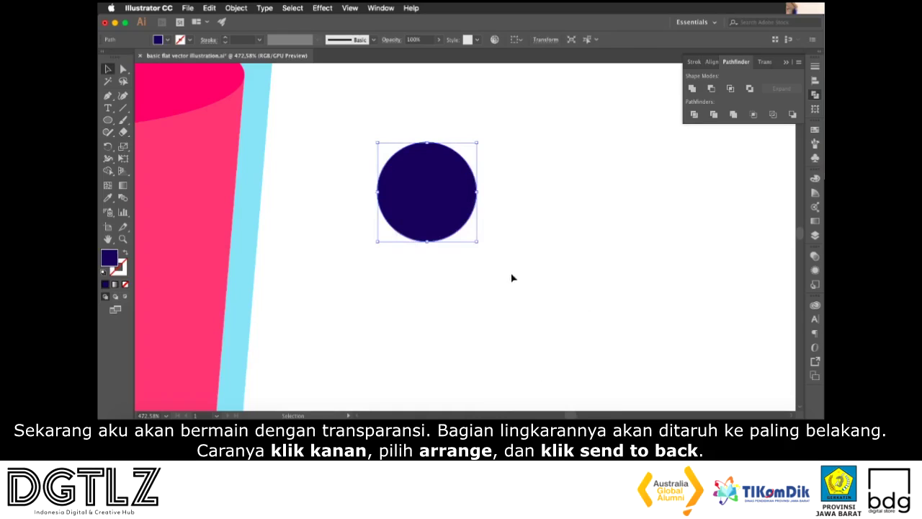
left_click(469, 263)
Step: Set the crescent's opacity to 70% and its blending mode to Multiply
left_click(443, 230)
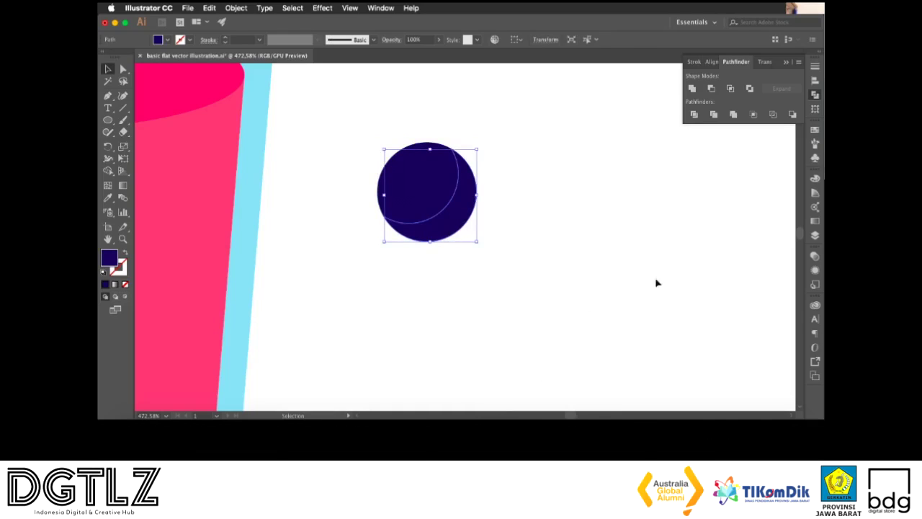
left_click(812, 258)
left_click(795, 266)
left_click(777, 267)
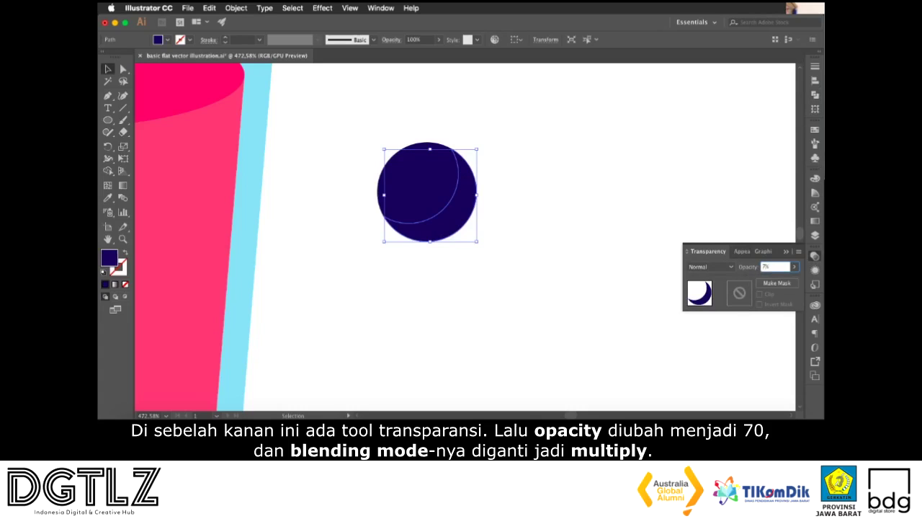
key("Return")
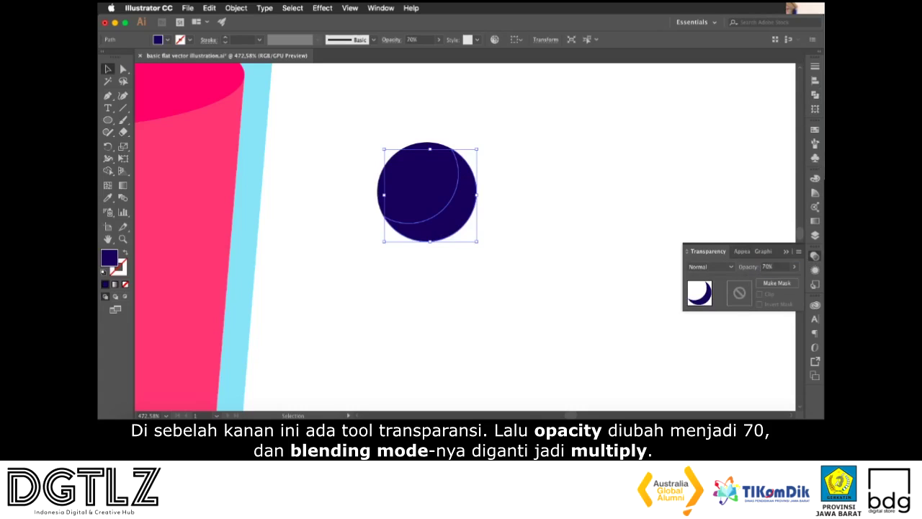
left_click(728, 268)
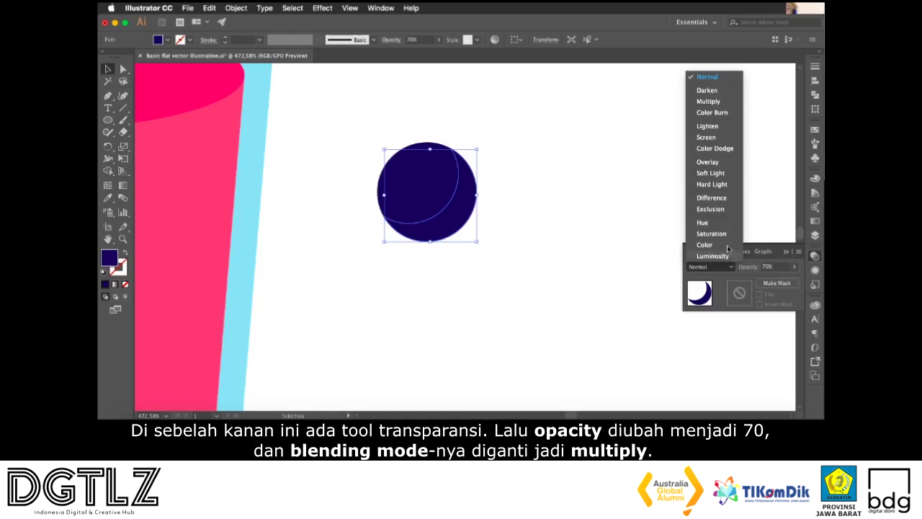
left_click(706, 102)
left_click(576, 187)
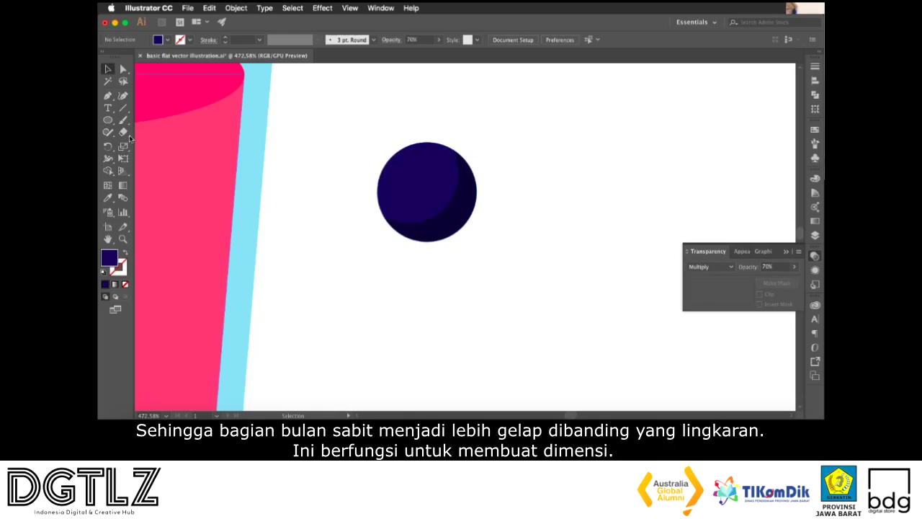
Step: Draw a highlight ellipse about 17.6 × 8.5 px, tilt it up to the right and place it on the bubble's upper-left area
left_click_drag(316, 297, 359, 318)
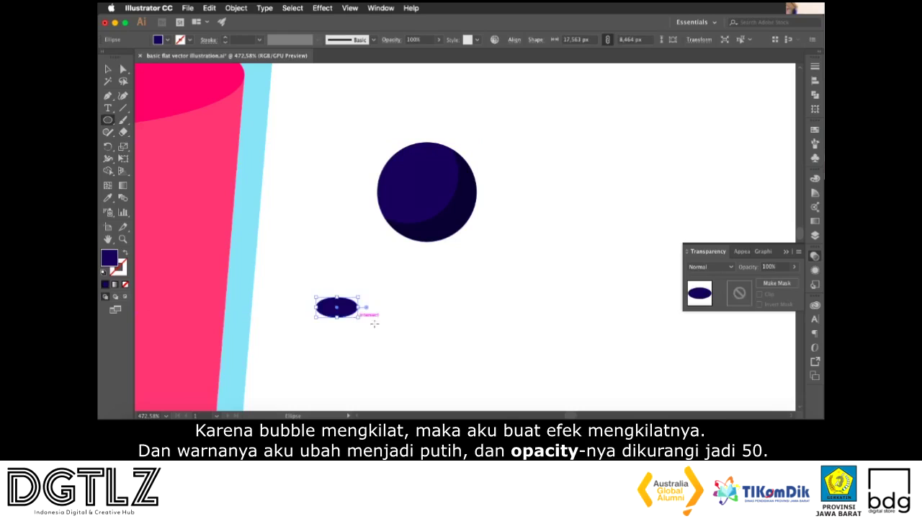
key("v")
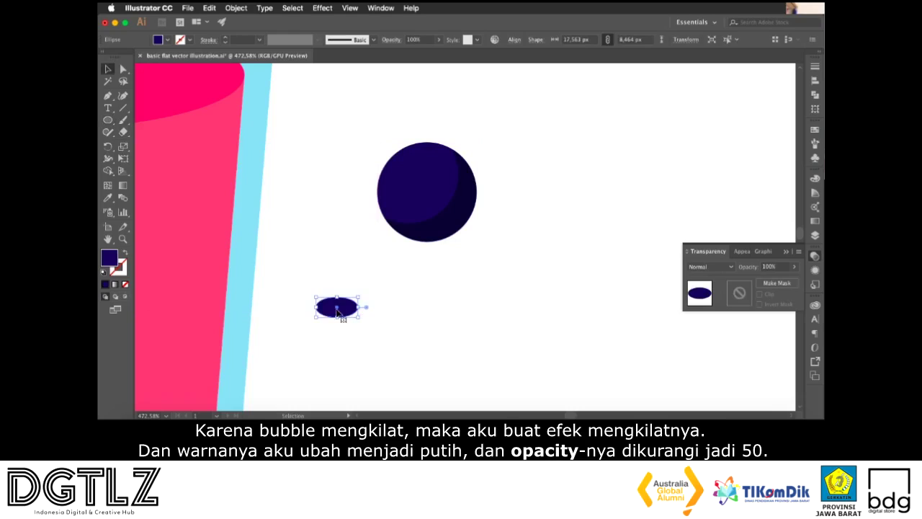
double_click(113, 259)
left_click(792, 194)
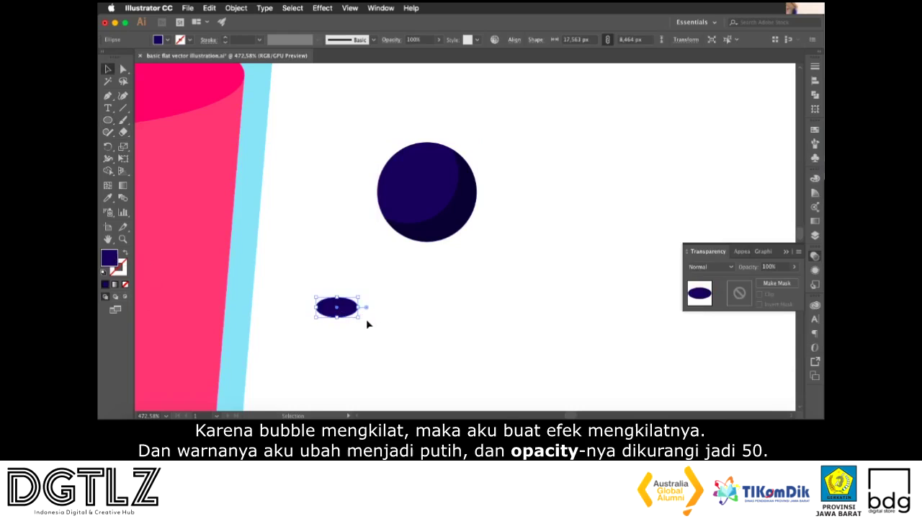
left_click_drag(371, 324, 357, 306)
left_click_drag(336, 306, 409, 165)
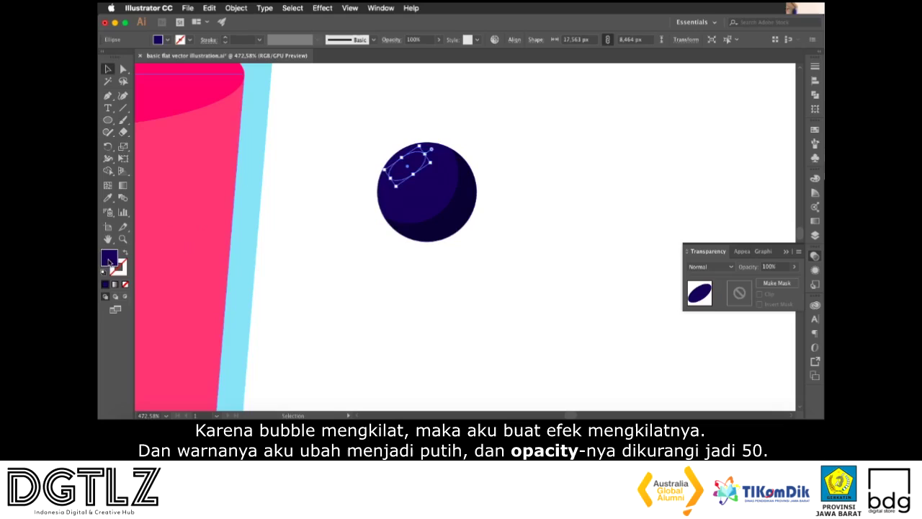
Step: Fill the highlight ellipse with white, #FFFFFF, in the Color Picker
double_click(110, 259)
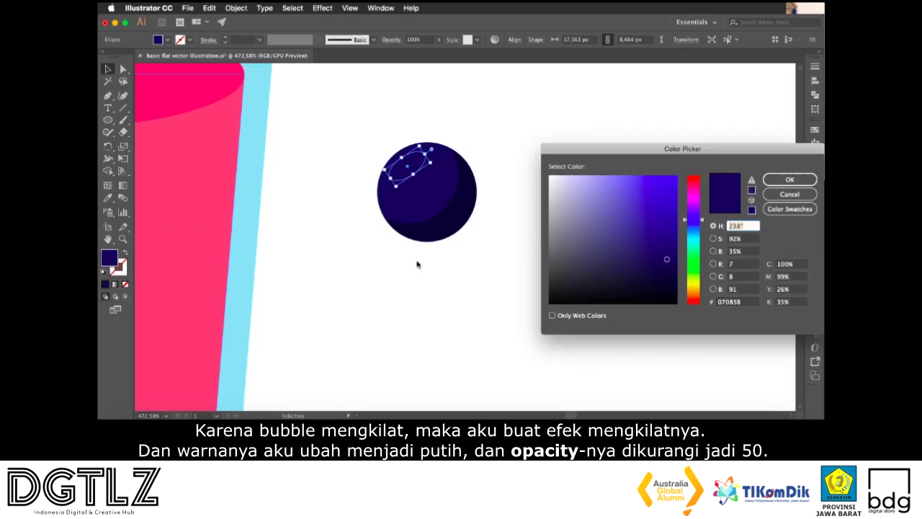
left_click(547, 177)
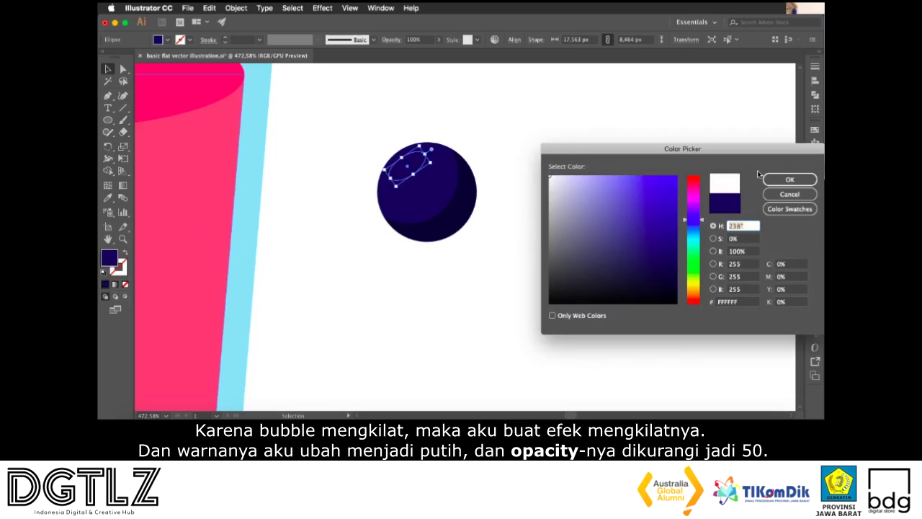
left_click(731, 193)
left_click(791, 178)
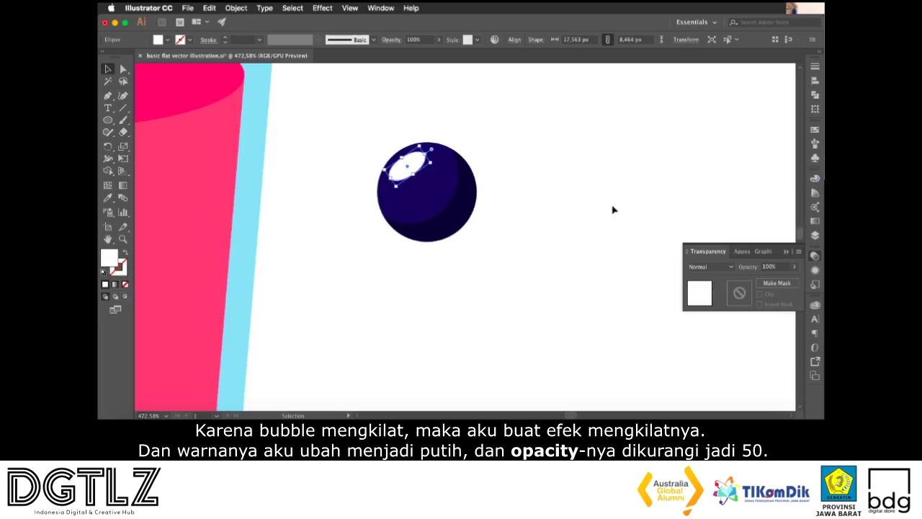
Step: Set the highlight ellipse's opacity to 50% and its blending mode to Soft Light
left_click(768, 268)
type("50")
key("Return")
left_click(602, 144)
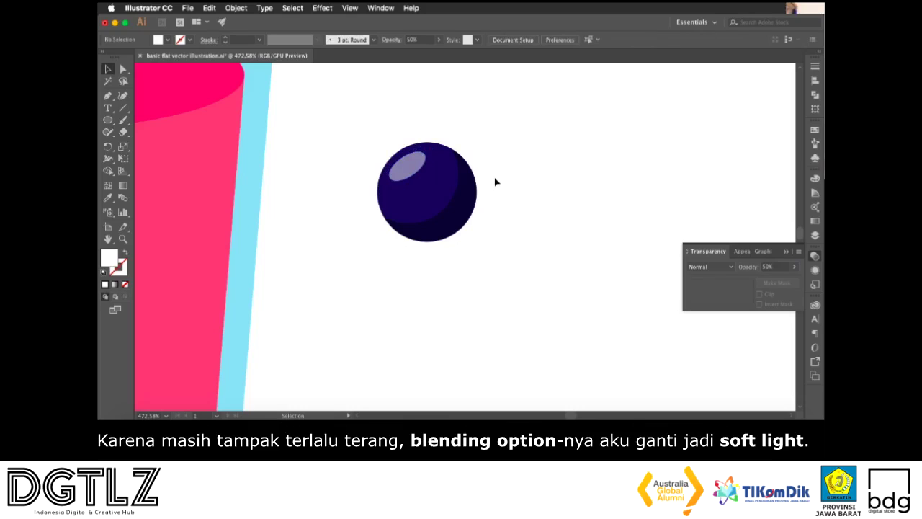
left_click(415, 170)
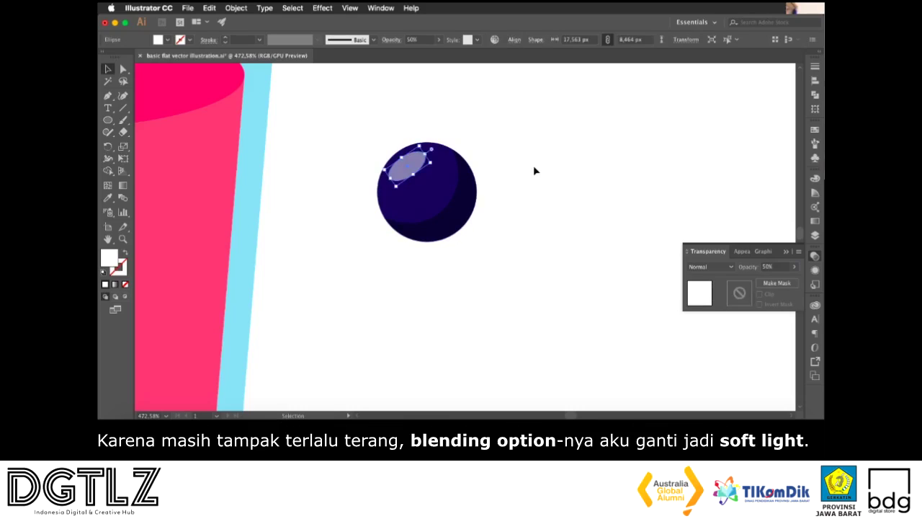
left_click(706, 266)
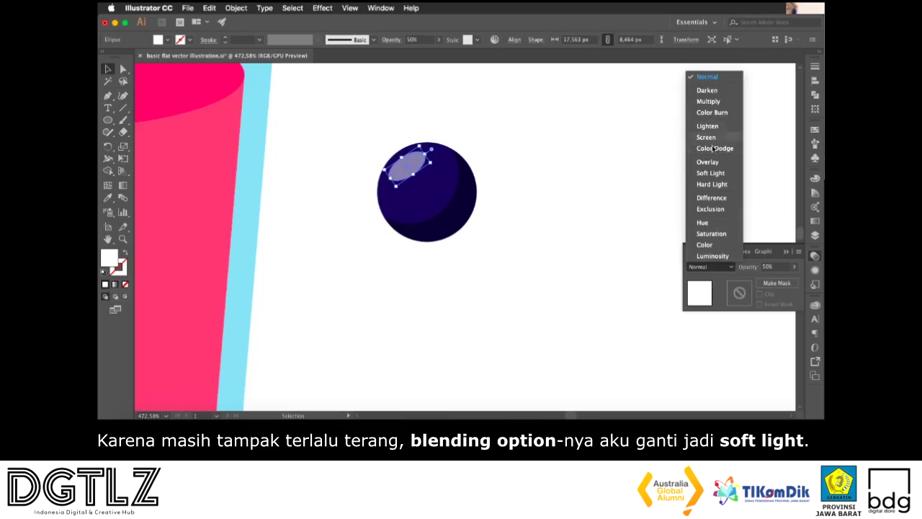
left_click(713, 173)
left_click(535, 271)
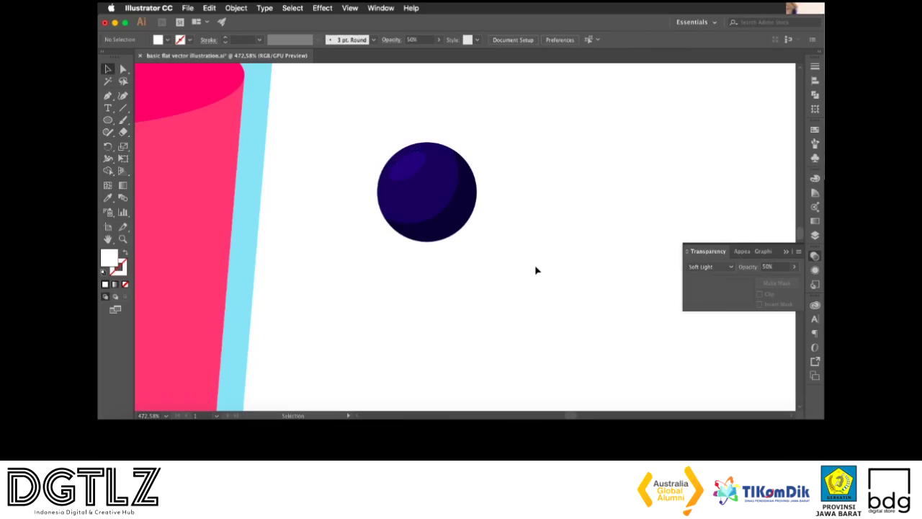
Step: Group the bubble's base circle, crescent shadow and highlight ellipse into one object
scroll(504, 240, "up", 6)
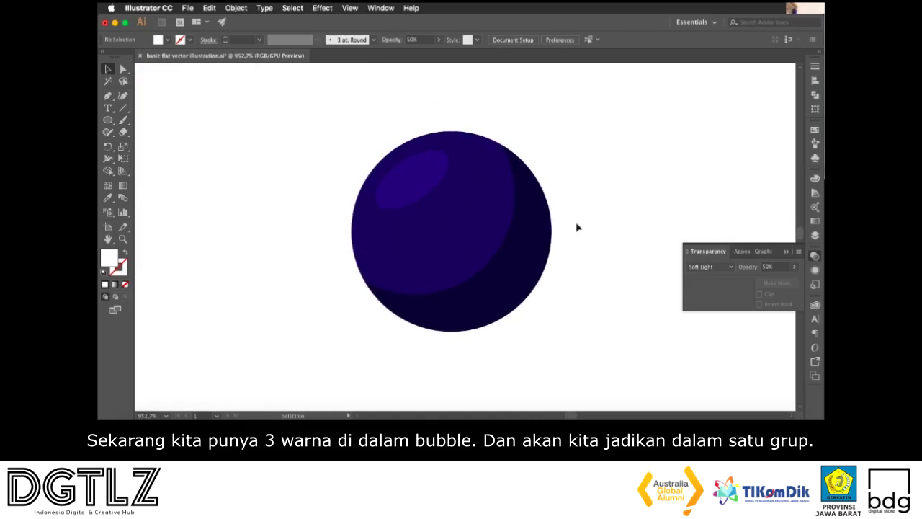
scroll(609, 223, "up", 1)
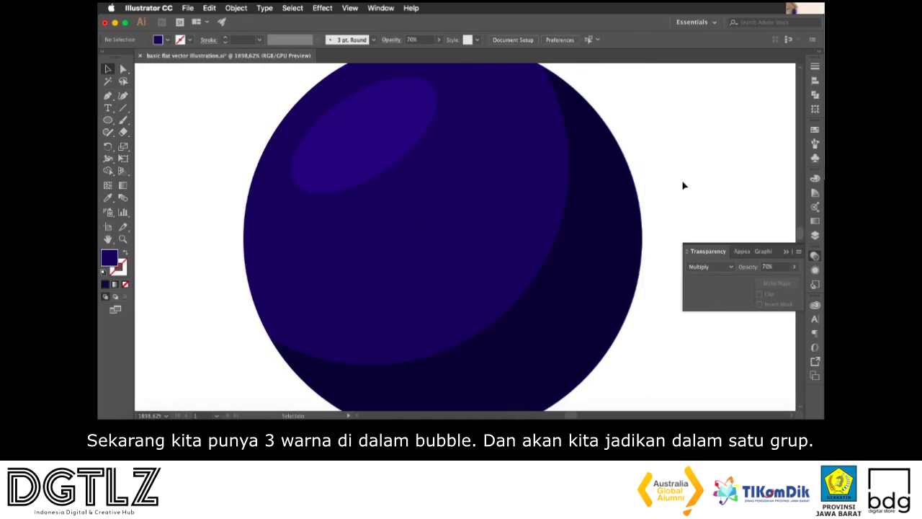
left_click(629, 224)
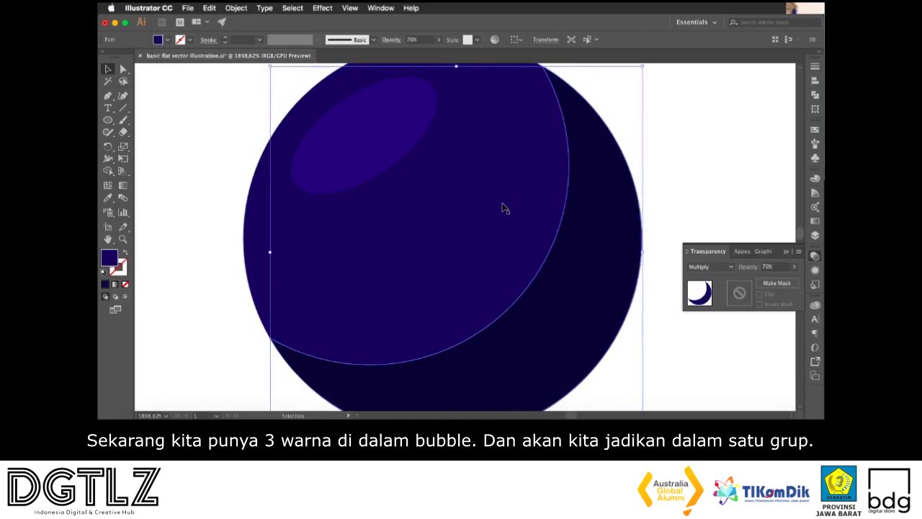
left_click(417, 204)
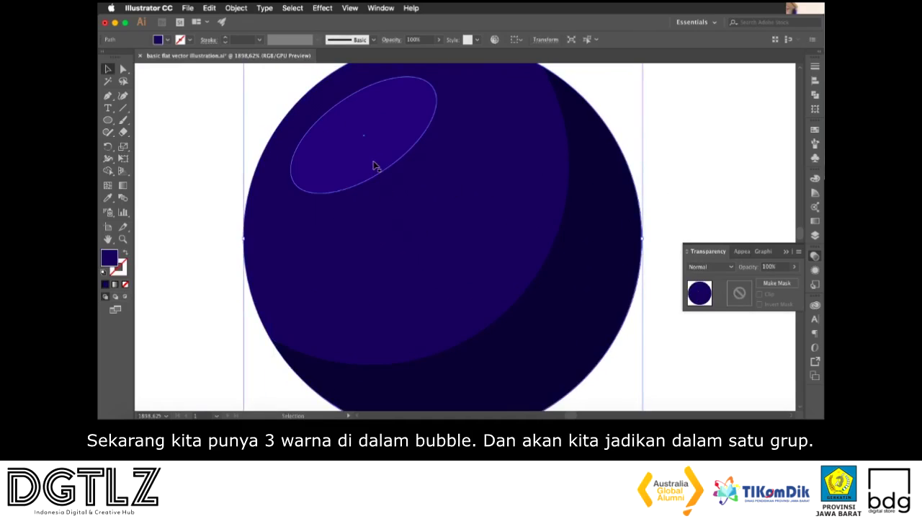
left_click(374, 166)
left_click(690, 171)
scroll(689, 171, "down", 9)
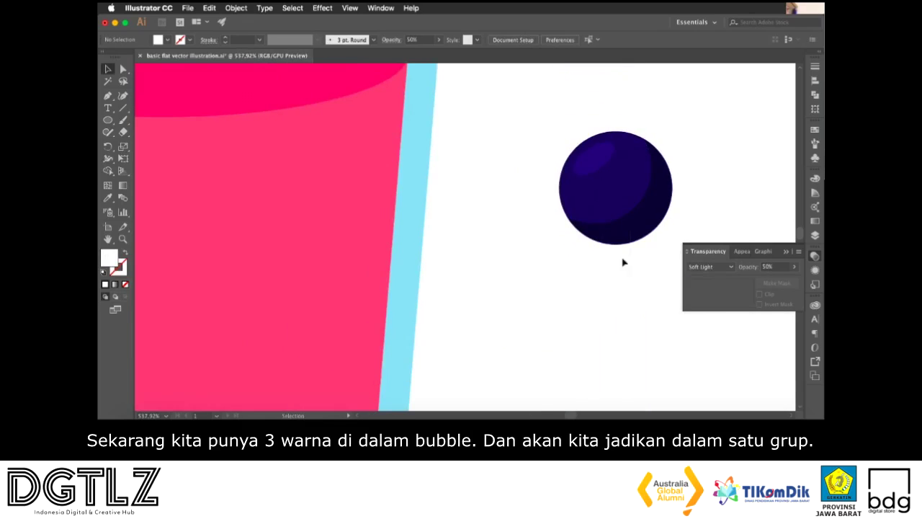
left_click_drag(624, 262, 552, 158)
key("ctrl+g")
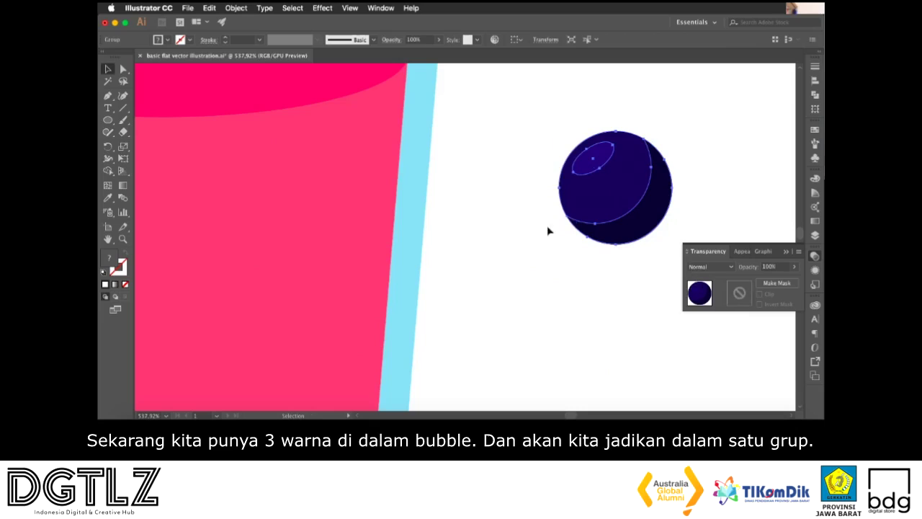
left_click(548, 228)
left_click(786, 253)
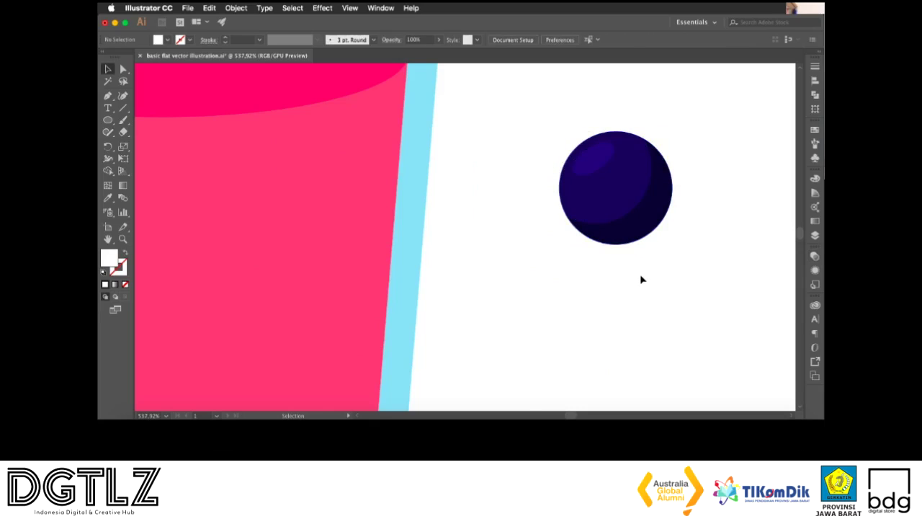
Step: Ungroup the boba bubble, reselect its circle, crescent and highlight, and group them again
scroll(641, 279, "down", 5)
left_click_drag(629, 296, 686, 205)
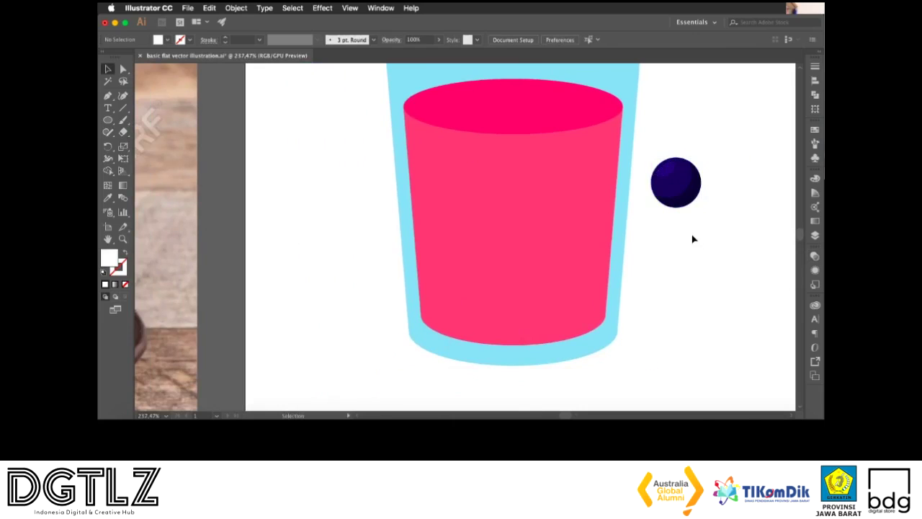
right_click(681, 184)
left_click(664, 265)
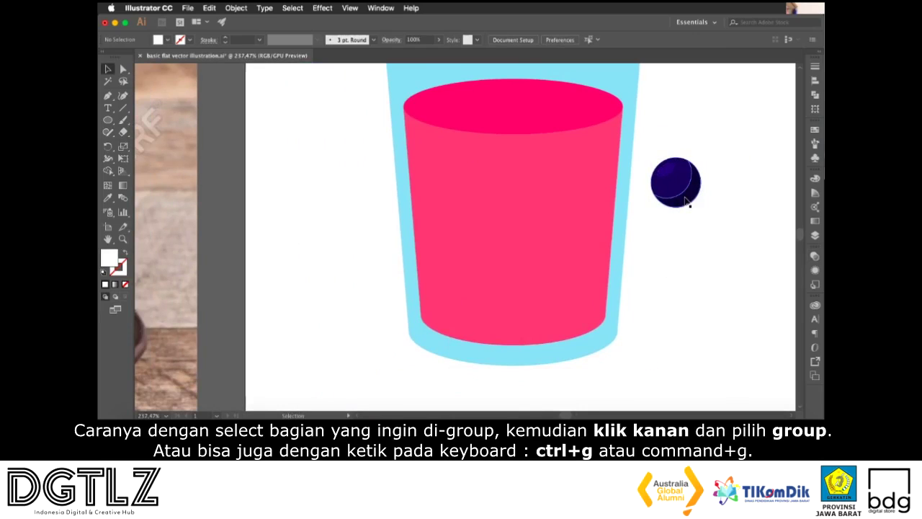
left_click(685, 200)
left_click(689, 263)
left_click(685, 205)
left_click(724, 238)
left_click_drag(666, 152, 666, 150)
right_click(688, 185)
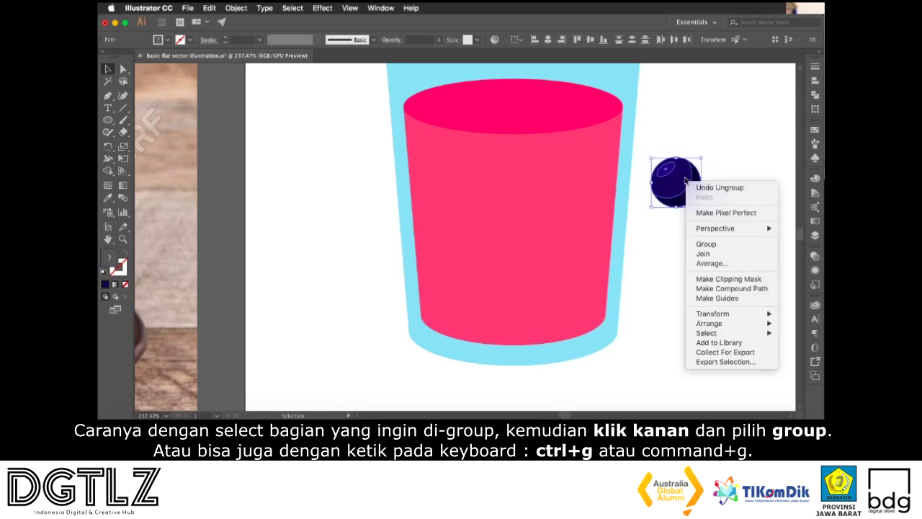
left_click(707, 245)
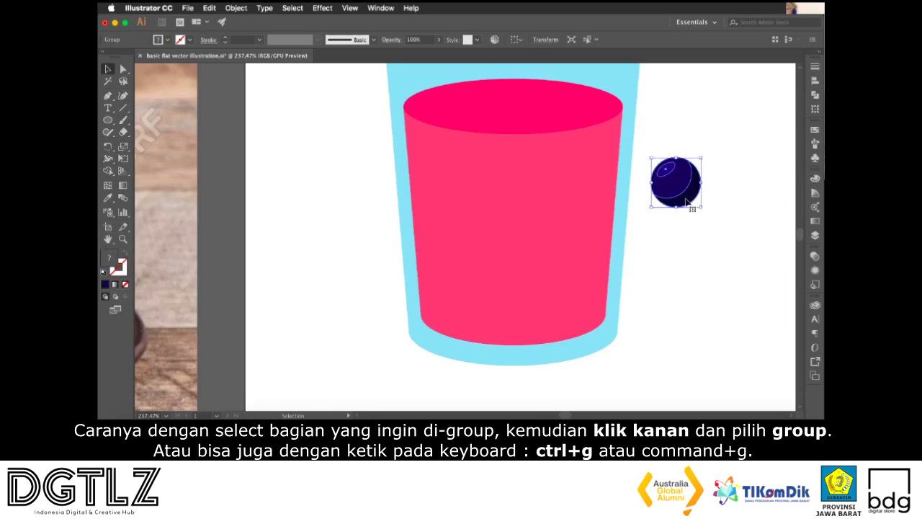
Step: Move the bubble group into the lower-right part of the pink drink and scale it down slightly
left_click_drag(688, 184, 568, 291)
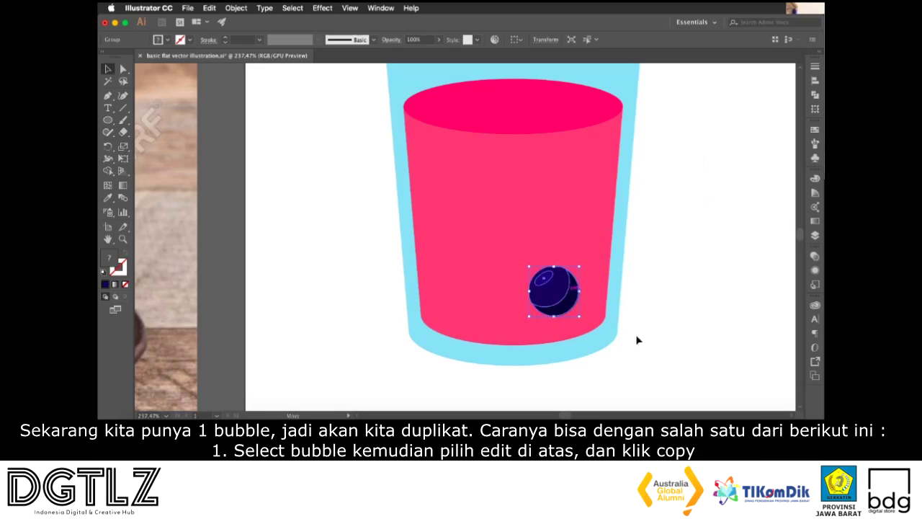
left_click(657, 282)
scroll(657, 283, "up", 2)
scroll(657, 282, "down", 2)
scroll(632, 255, "right", 1)
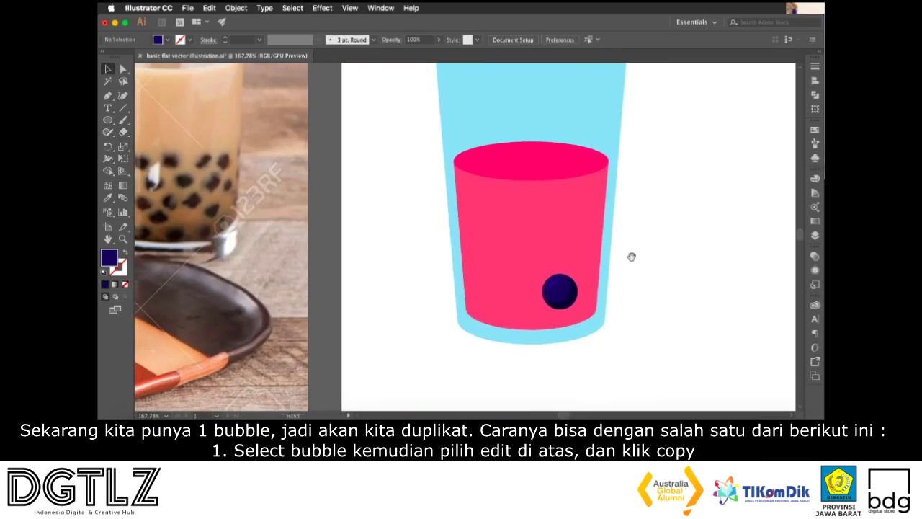
scroll(566, 303, "up", 2)
left_click(554, 299)
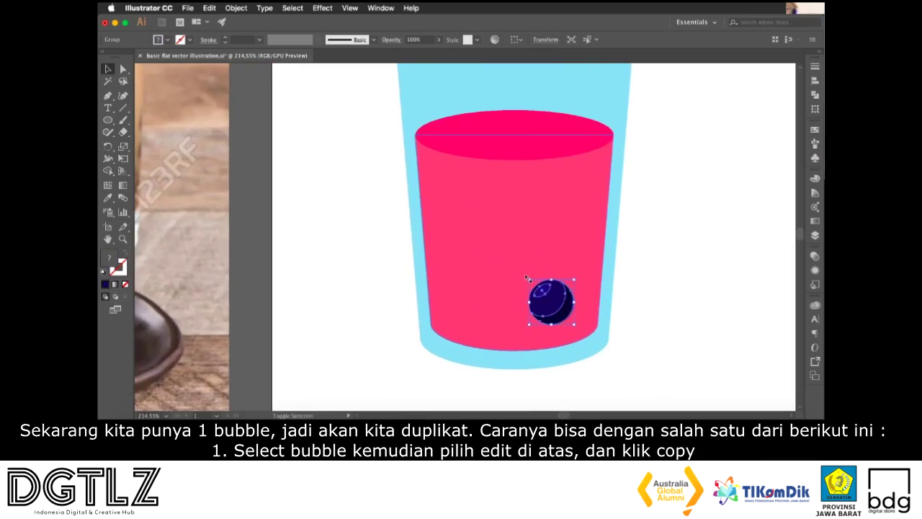
left_click_drag(531, 281, 539, 282)
left_click(673, 334)
scroll(677, 329, "left", 1)
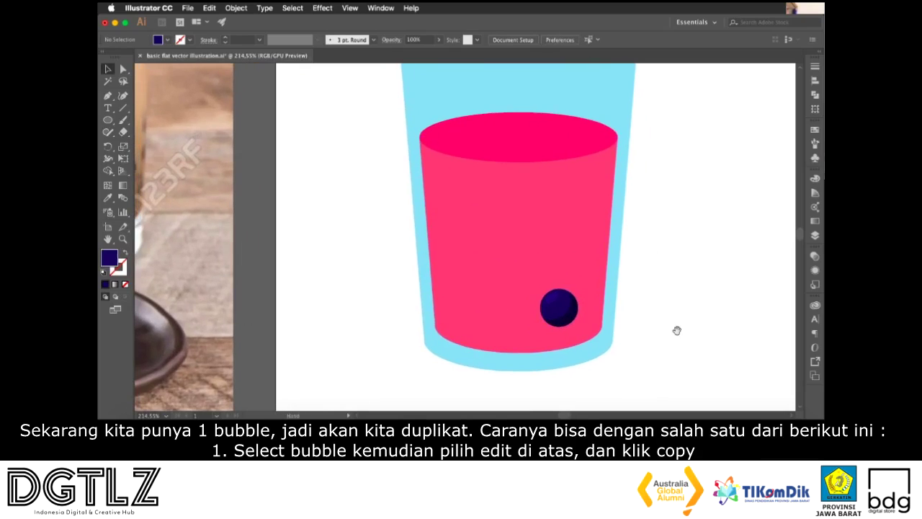
left_click(568, 313)
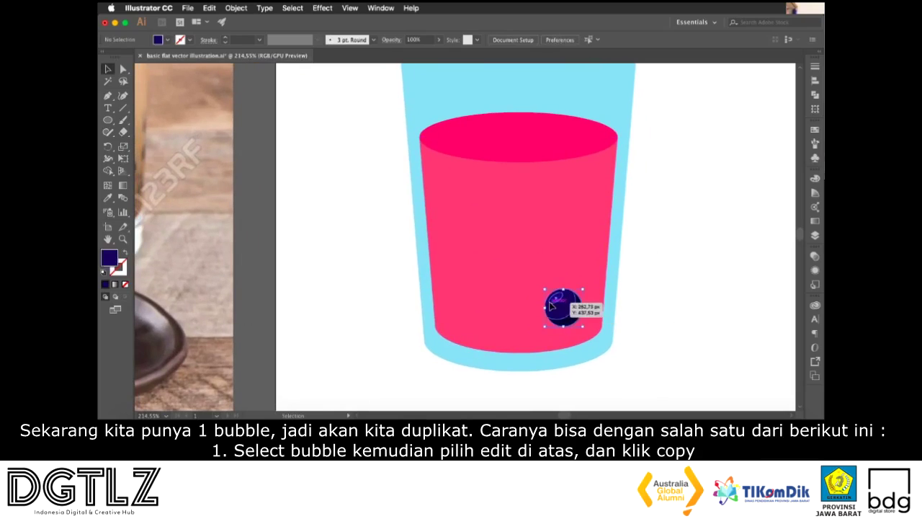
Step: Copy and paste the bubble group, and place the copy beside the original, touching its left edge
right_click(567, 310)
key("Escape")
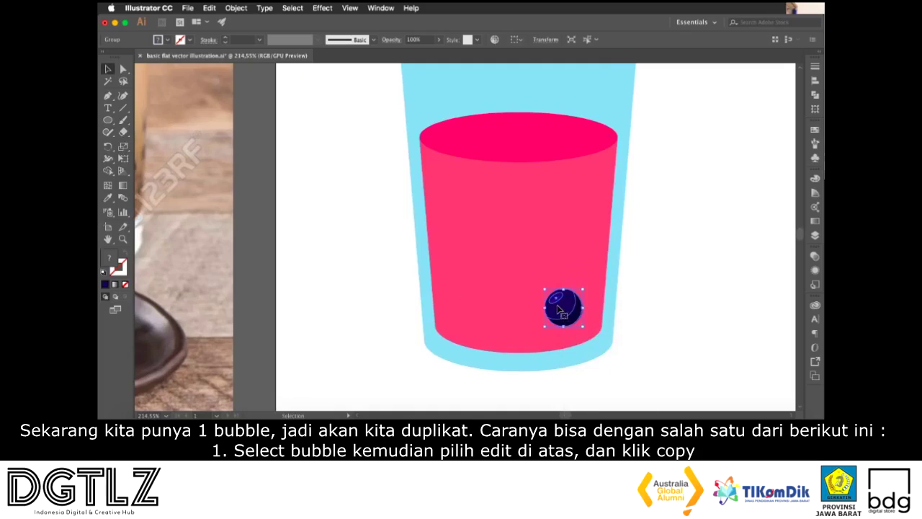
left_click(209, 8)
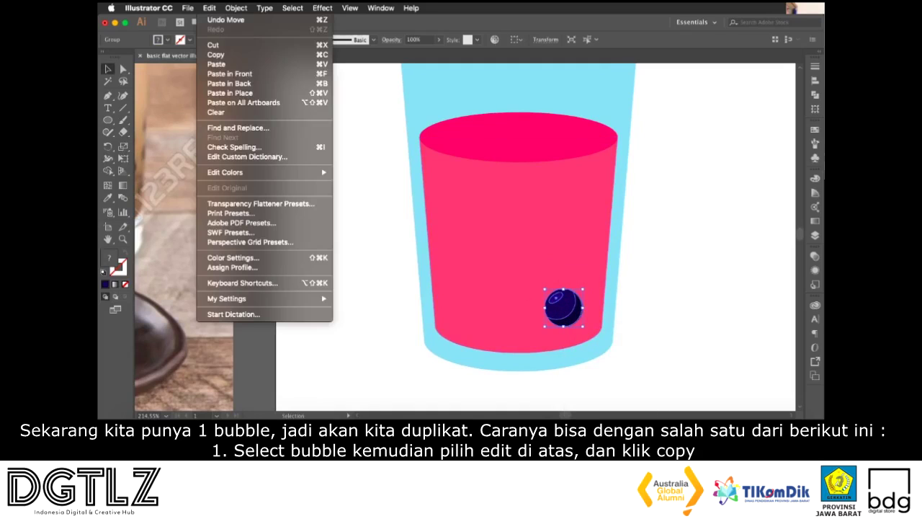
left_click(216, 54)
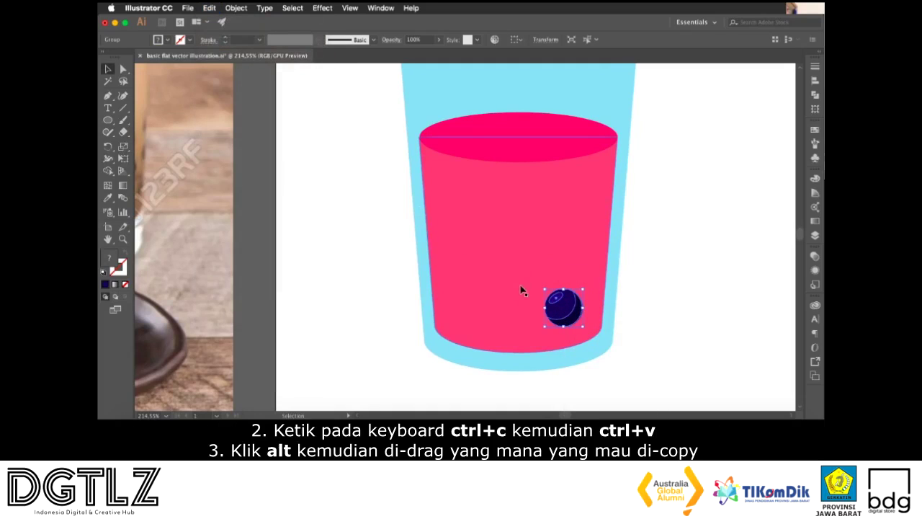
key("ctrl+v")
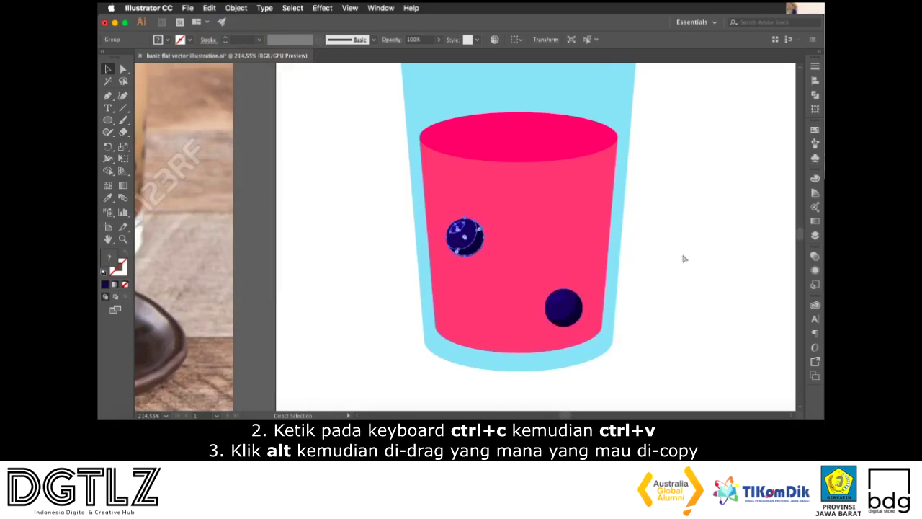
left_click(683, 258)
left_click(456, 236)
left_click_drag(456, 236, 528, 307)
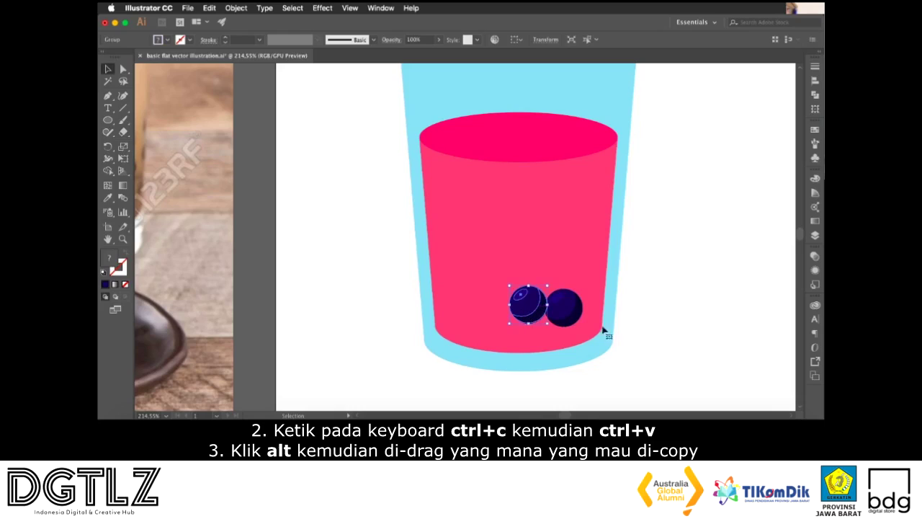
Step: Duplicate the bubble repeatedly to build a loose pile of eight bubbles rising from the drink's bottom
left_click(644, 332)
left_click(531, 305)
left_click_drag(518, 309, 556, 224)
left_click(663, 334)
left_click(641, 343)
left_click(637, 278)
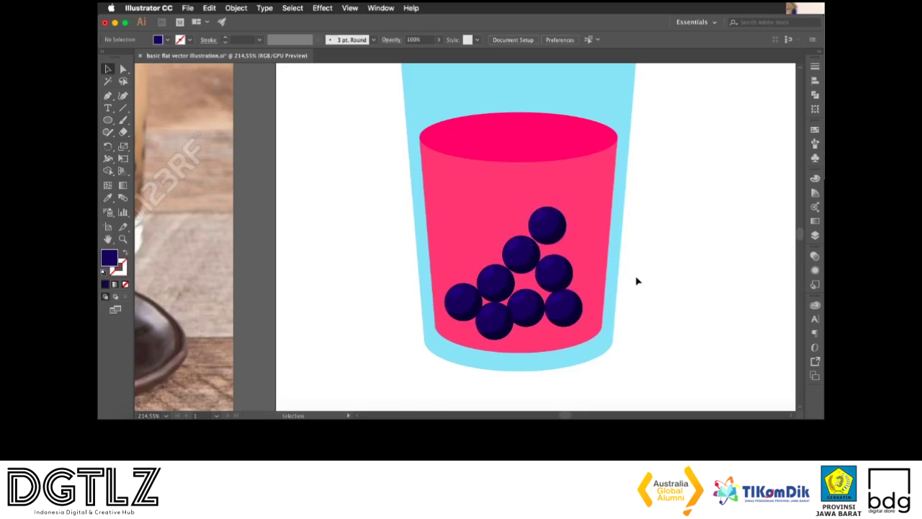
Step: Add a ninth bubble on the right side of the pile, overlapping the neighbouring bubbles inside the drink
scroll(637, 280, "down", 4)
left_click_drag(667, 262, 629, 273)
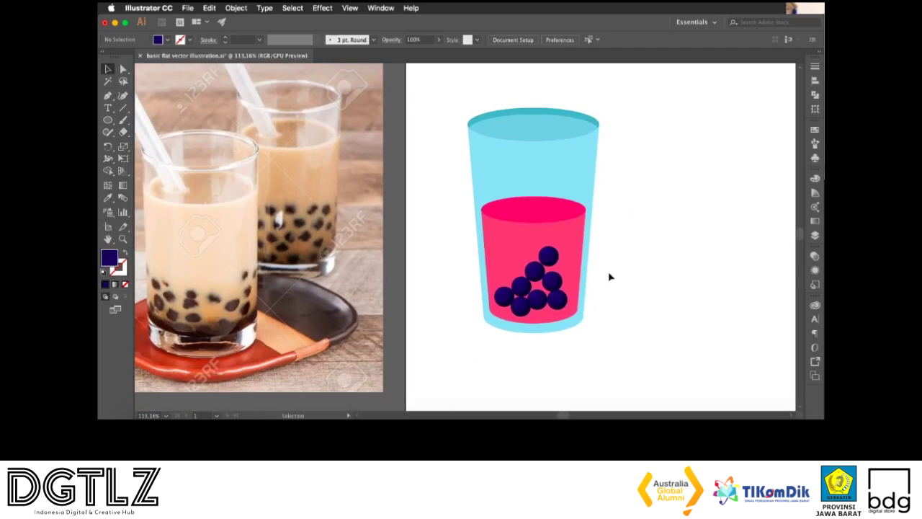
left_click_drag(548, 285, 565, 273)
left_click(663, 290)
left_click_drag(650, 272, 632, 276)
scroll(620, 283, "up", 2)
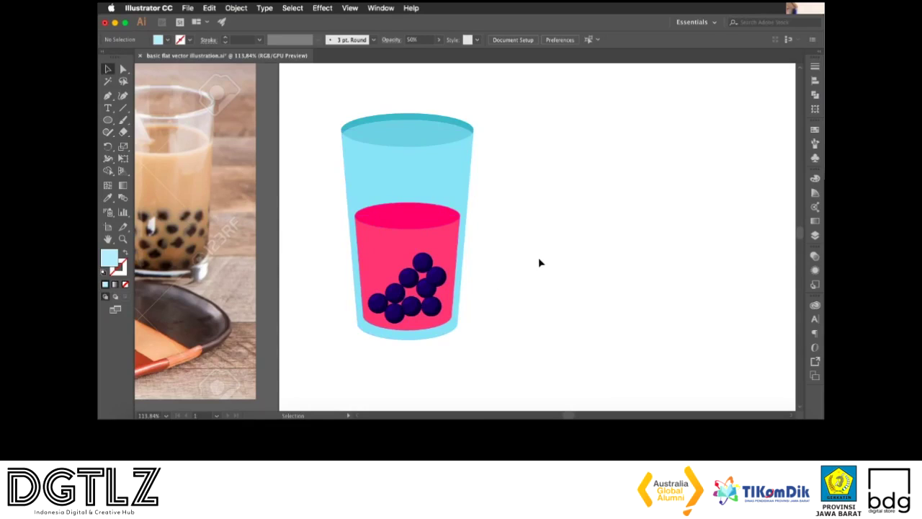
scroll(466, 302, "up", 3)
scroll(465, 306, "up", 1)
scroll(526, 299, "up", 2)
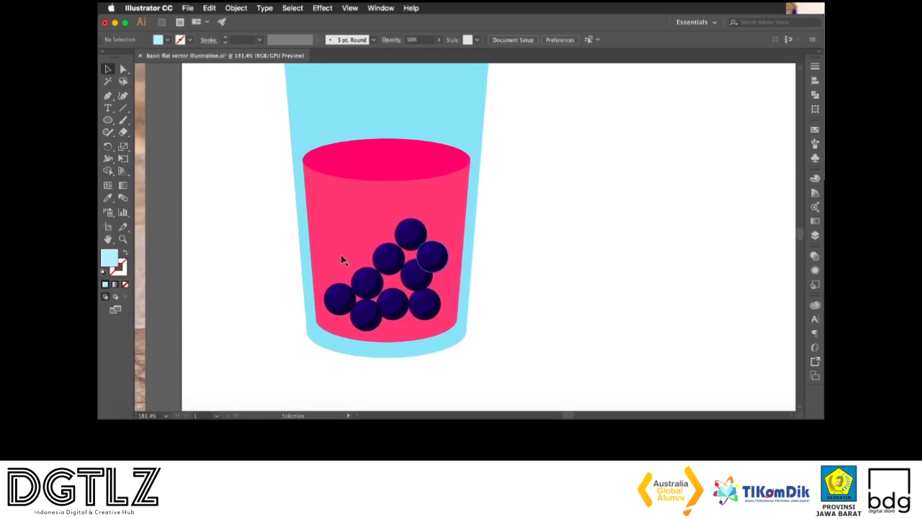
left_click(323, 206)
key("a")
key("v")
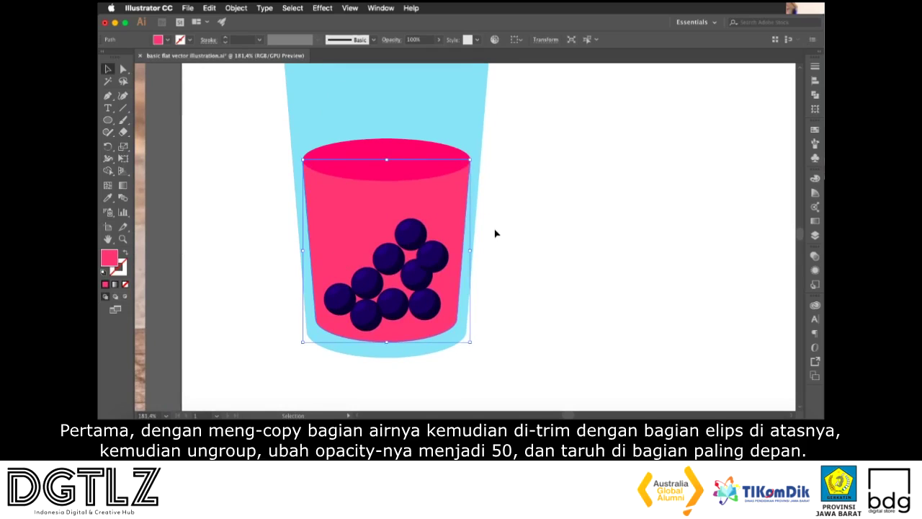
left_click_drag(433, 206, 491, 213)
key("super+z")
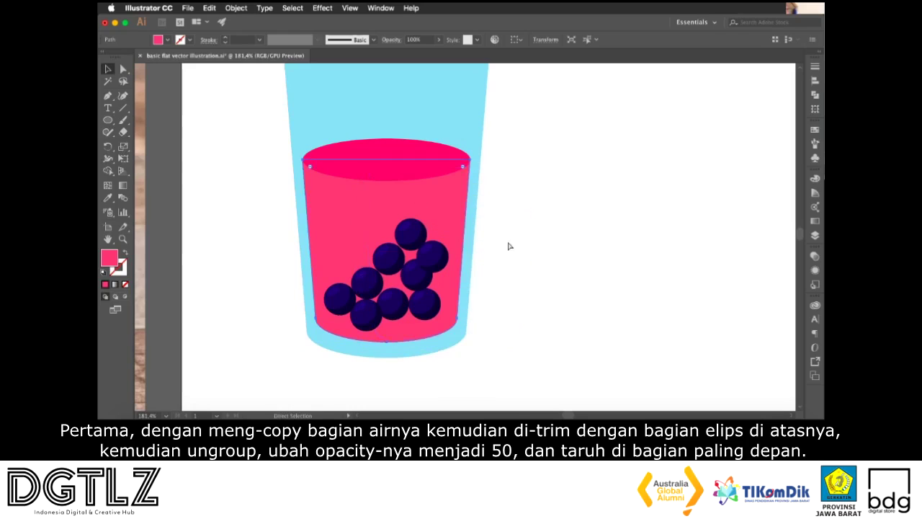
Step: Trim a copy of the pink liquid body with the ellipse on its surface, using Pathfinder Trim
left_click(380, 177)
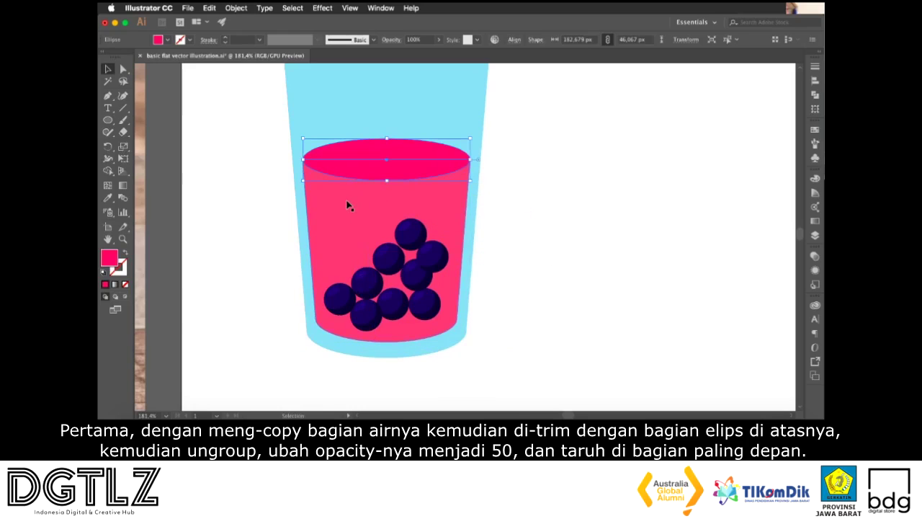
left_click(349, 212, "shift")
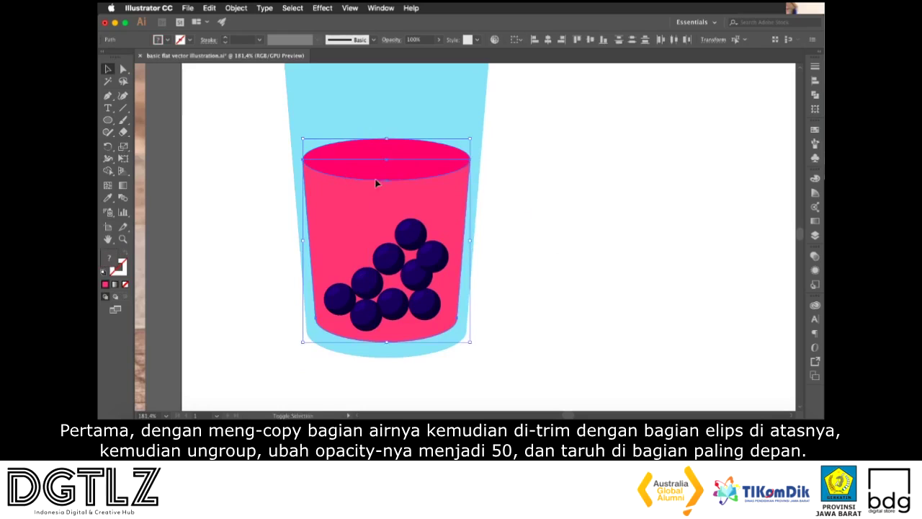
left_click(467, 223)
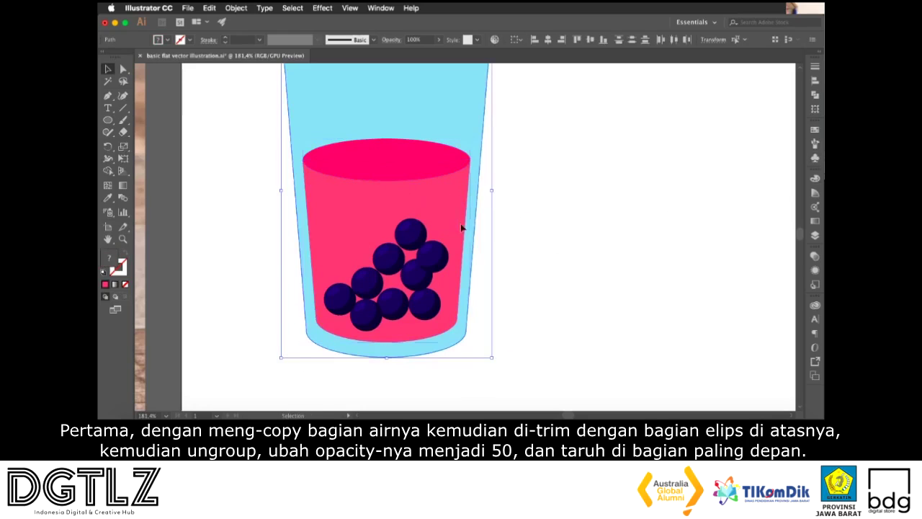
left_click(421, 165)
left_click(400, 201, "shift")
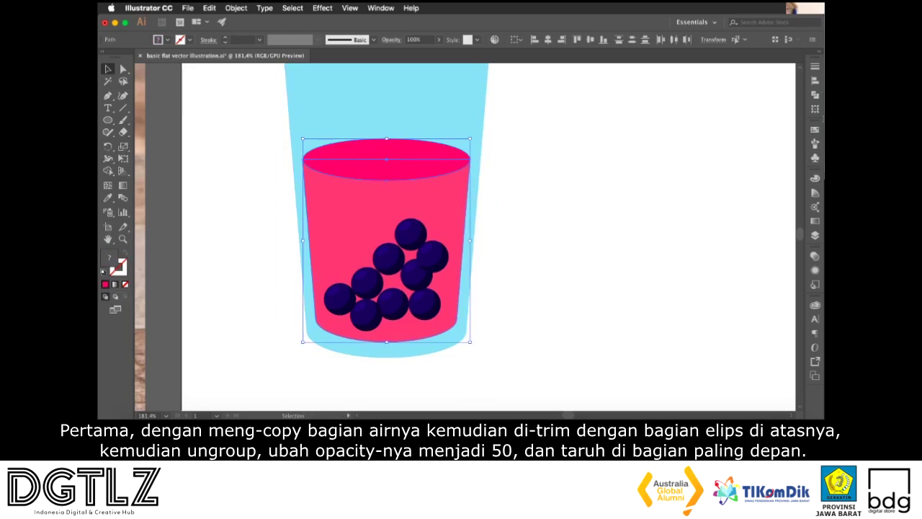
left_click(814, 95)
left_click(714, 114)
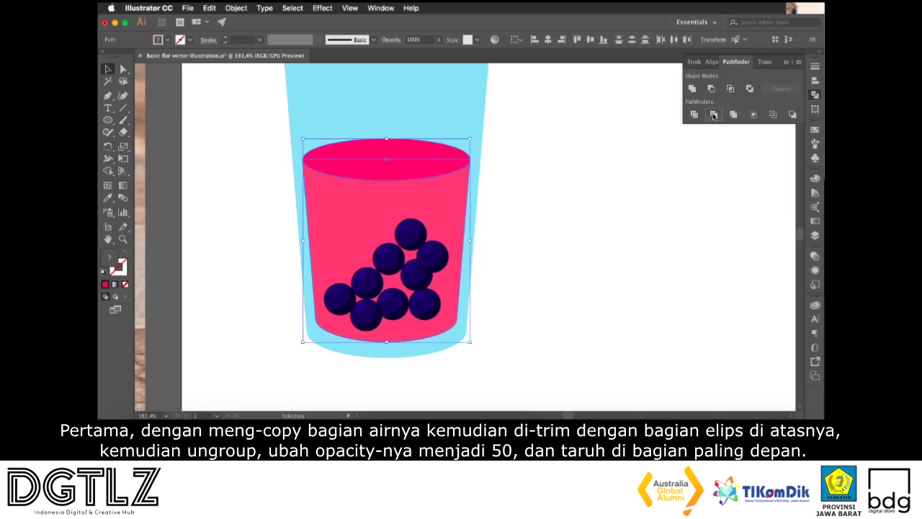
left_click(587, 239)
Step: Set the trimmed liquid copy's opacity to 50% and bring it to the front, over the bubbles
left_click(420, 209)
left_click(414, 40)
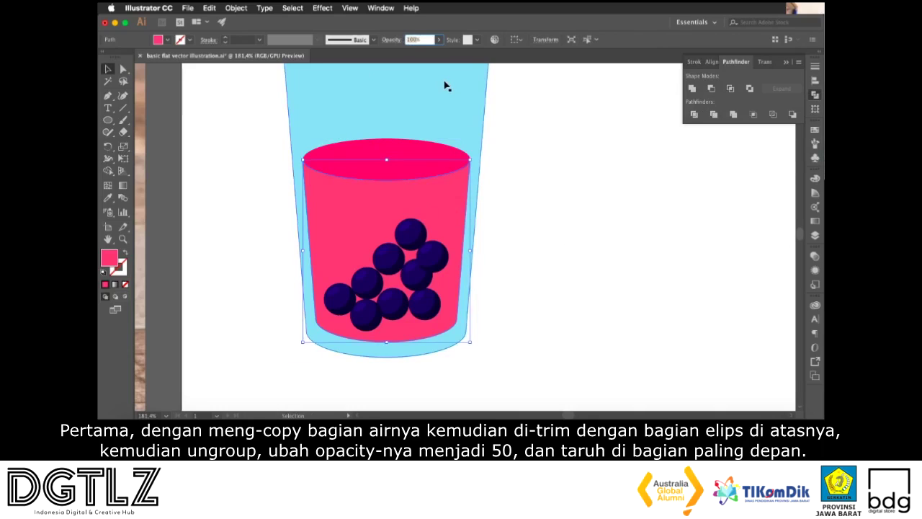
type("50")
key("Return")
key("super+shift+bracketright")
left_click(584, 212)
Step: Move the translucent liquid copy out to the right of the glass, and undo the move
left_click_drag(451, 208, 648, 208)
left_click(542, 289)
left_click(431, 221)
left_click_drag(438, 203, 370, 202)
key("super+z")
left_click(562, 238)
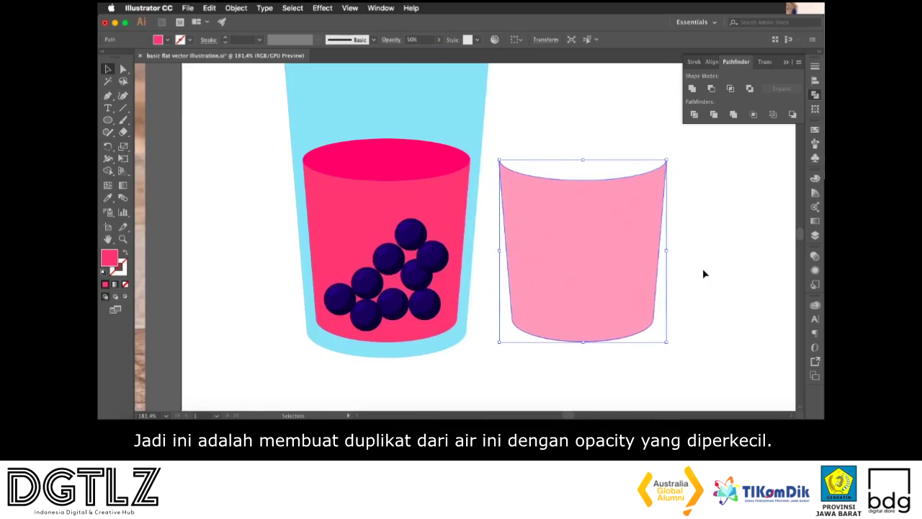
key("super+z")
left_click(625, 278)
left_click_drag(585, 255, 605, 245)
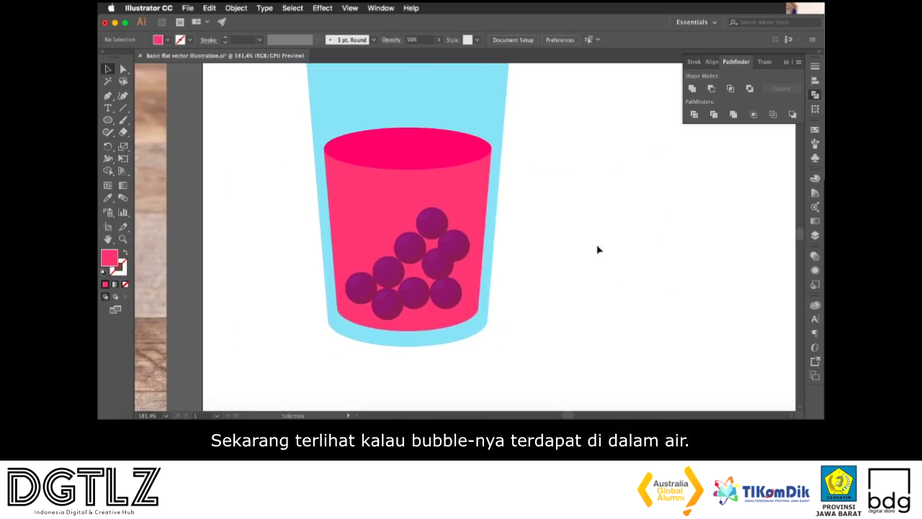
scroll(598, 250, "down", 2)
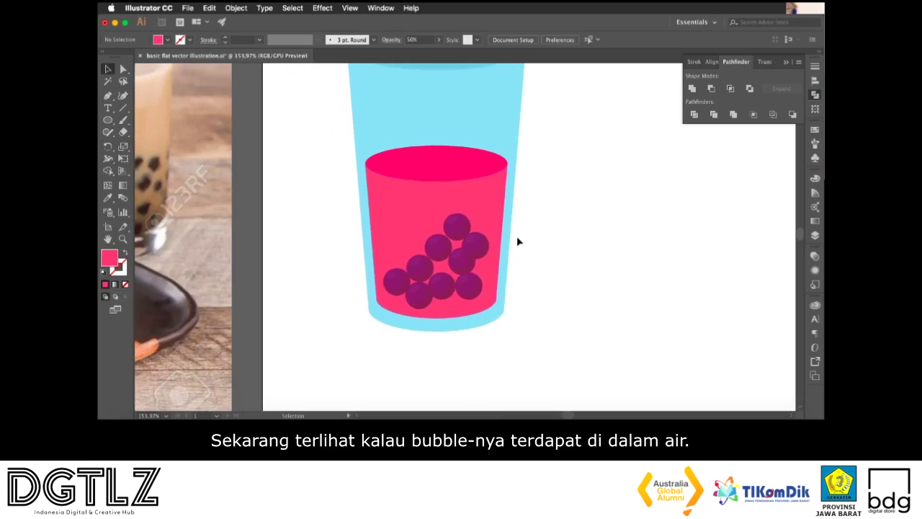